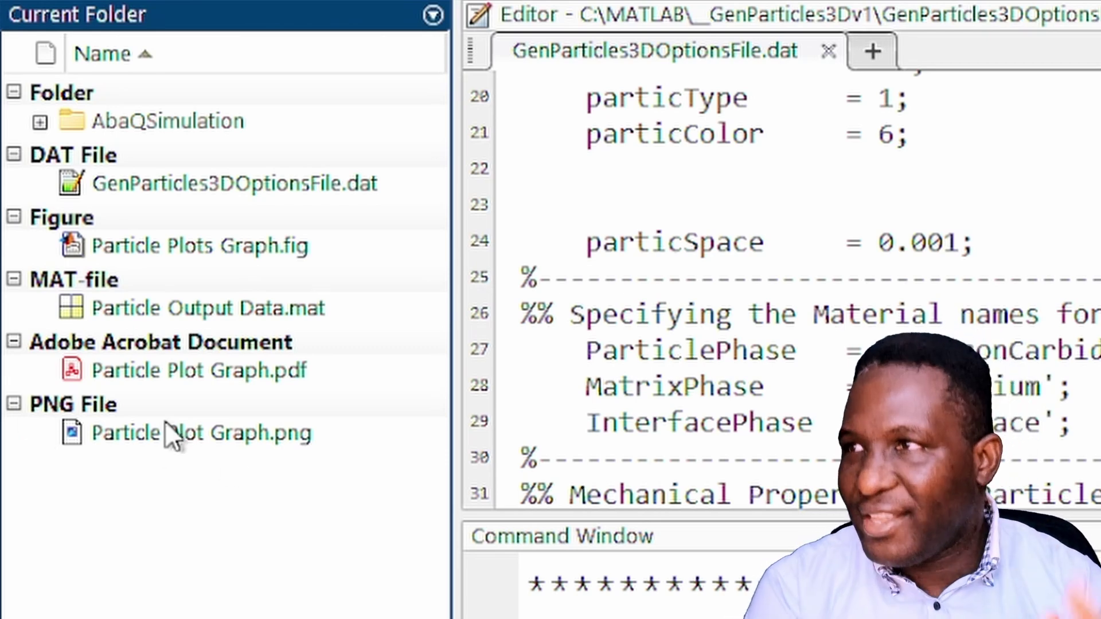
- Browse the generated output files and open 01_14SphericalParticulates.py from the AbaQSimulation folder in the external text editor
click(233, 246)
click(237, 183)
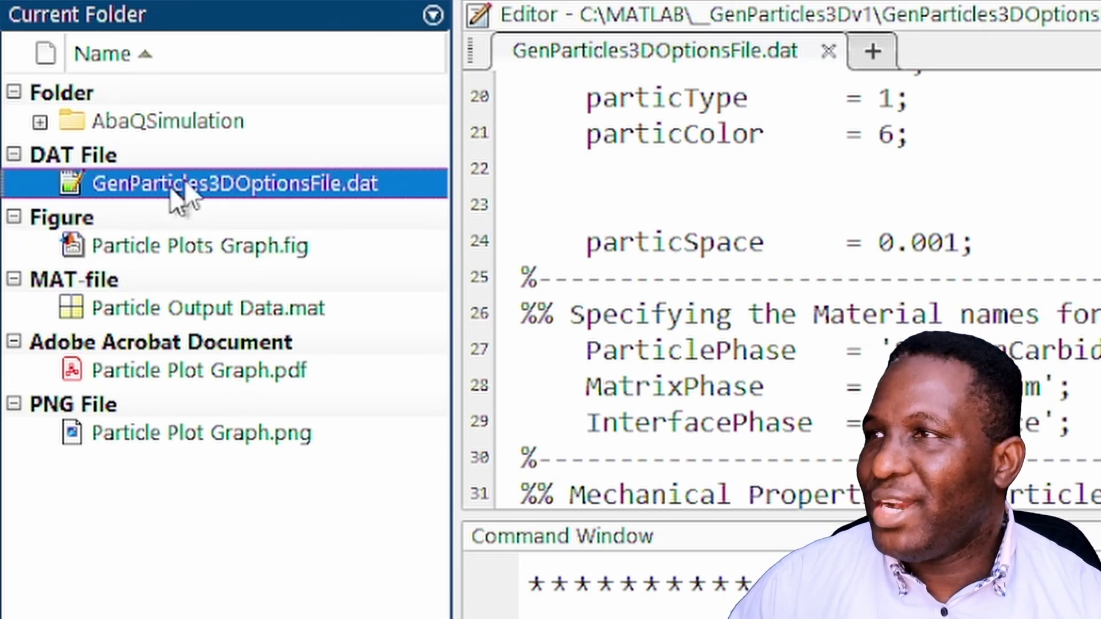
click(341, 245)
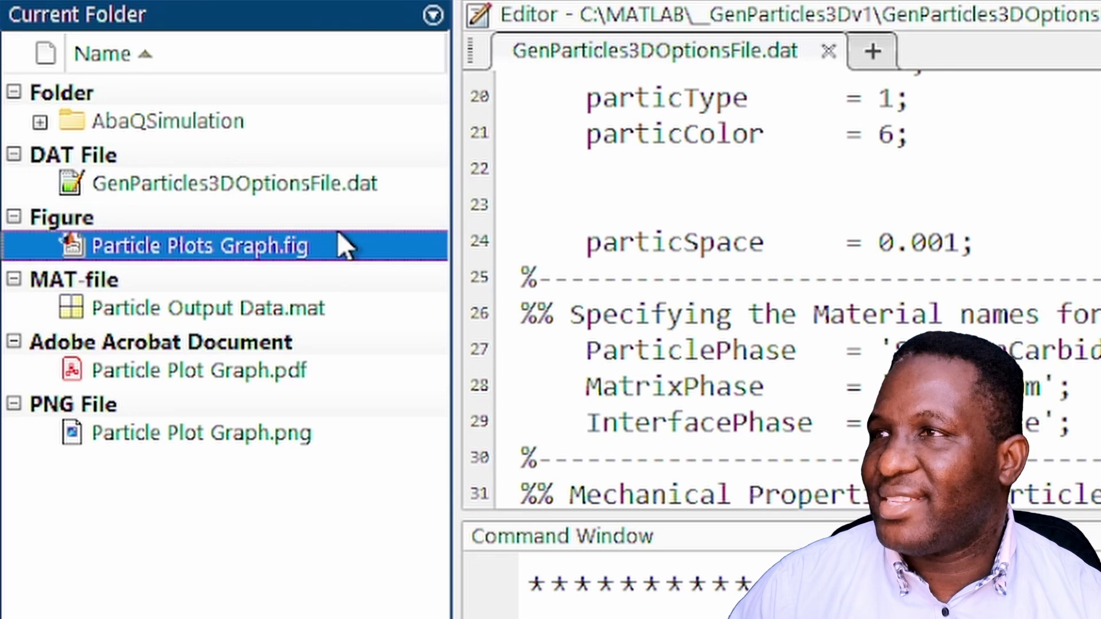
double_click(174, 125)
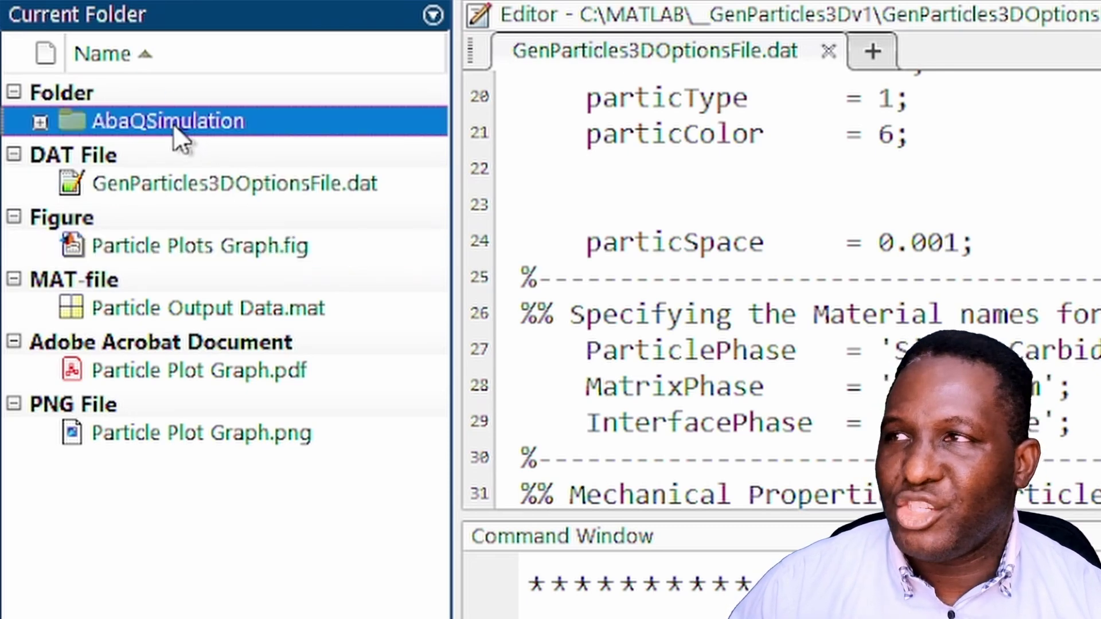
click(293, 128)
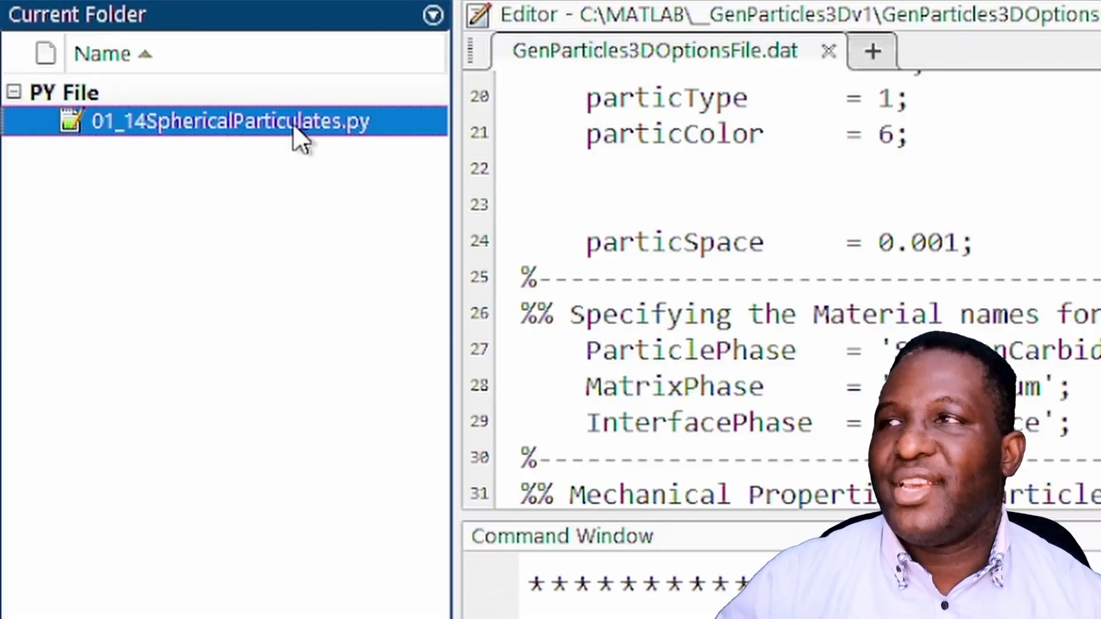
right_click(273, 122)
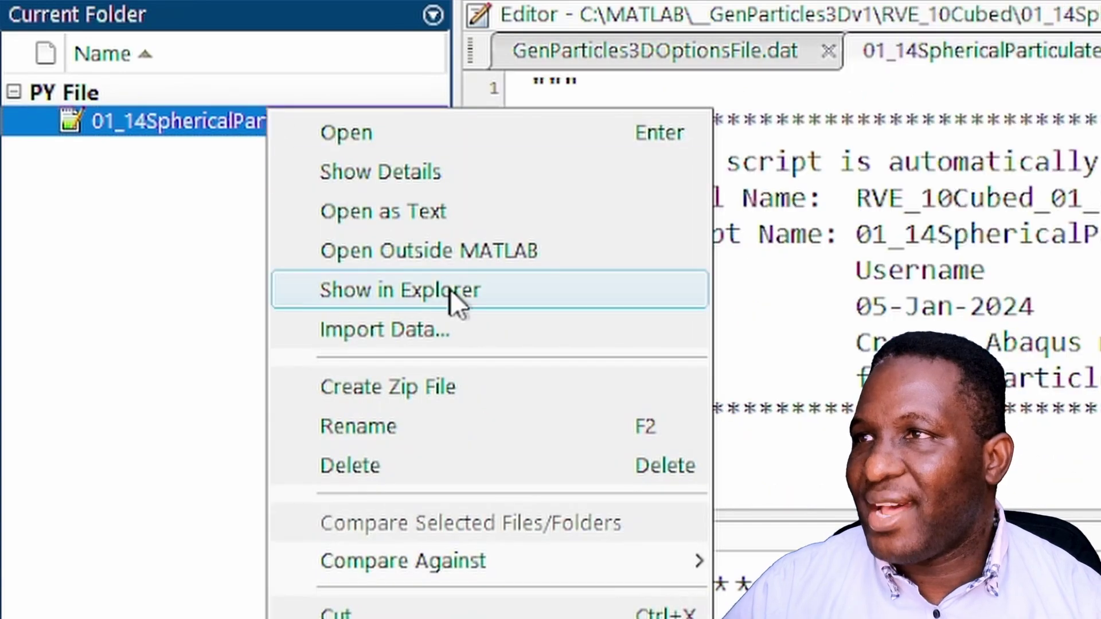
click(347, 132)
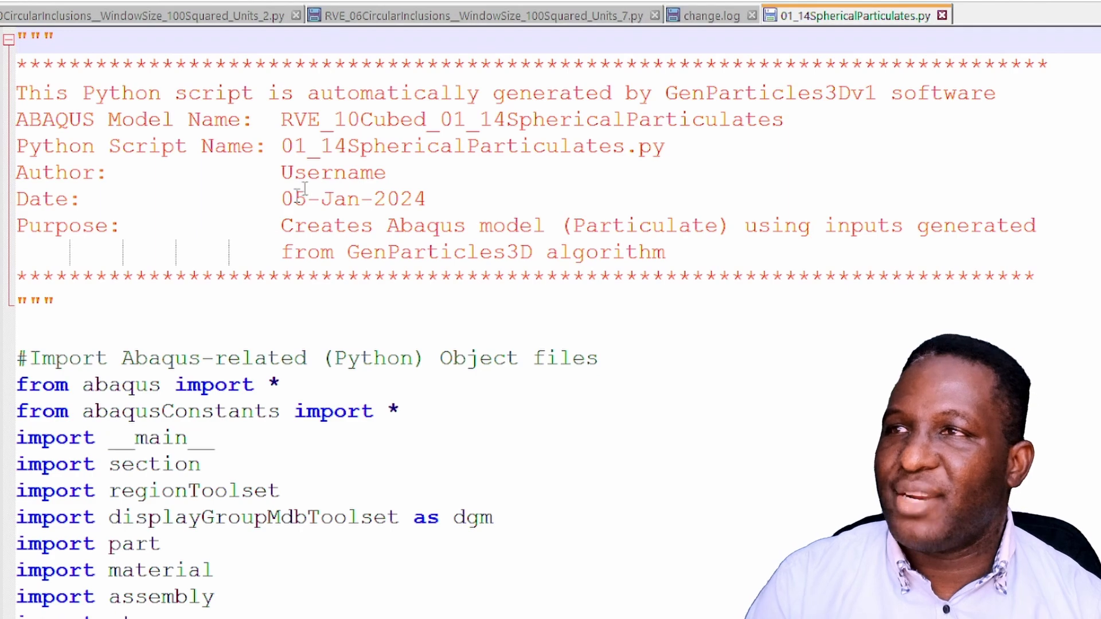
- Examine the generated Abaqus Python script from its header through part creation, section assignments and the merging code
scroll(344, 295, down, 4)
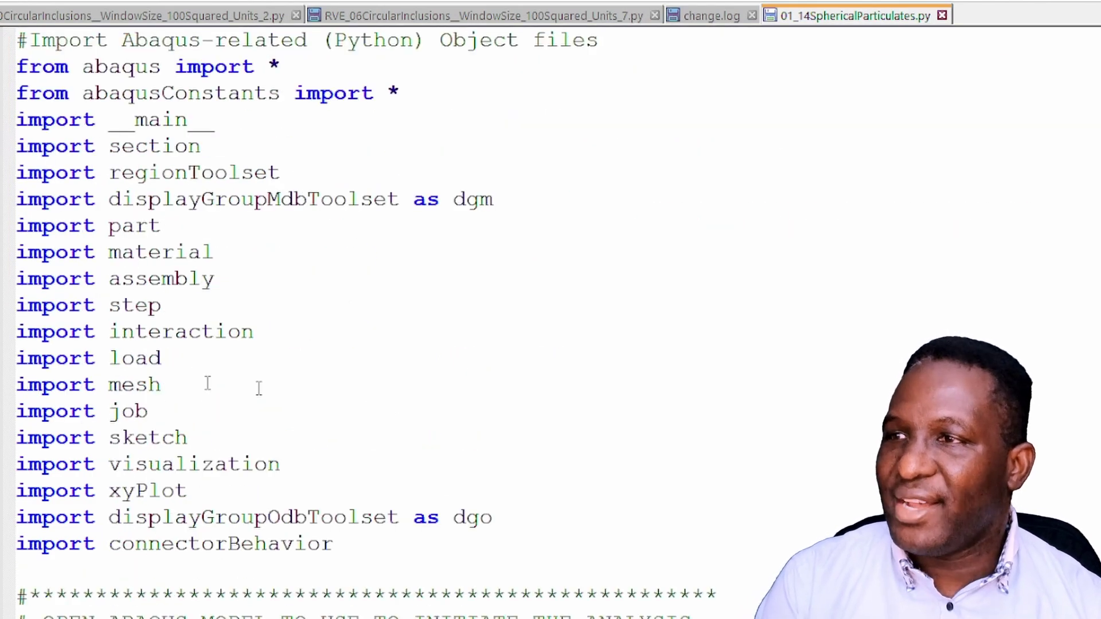
scroll(386, 437, down, 12)
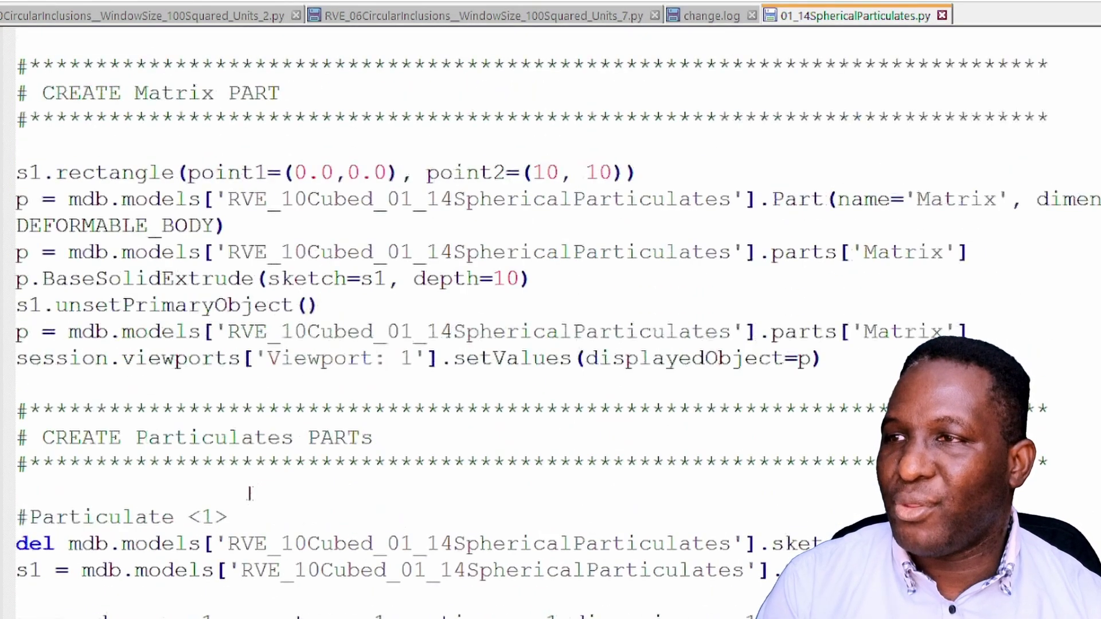
scroll(244, 496, down, 3)
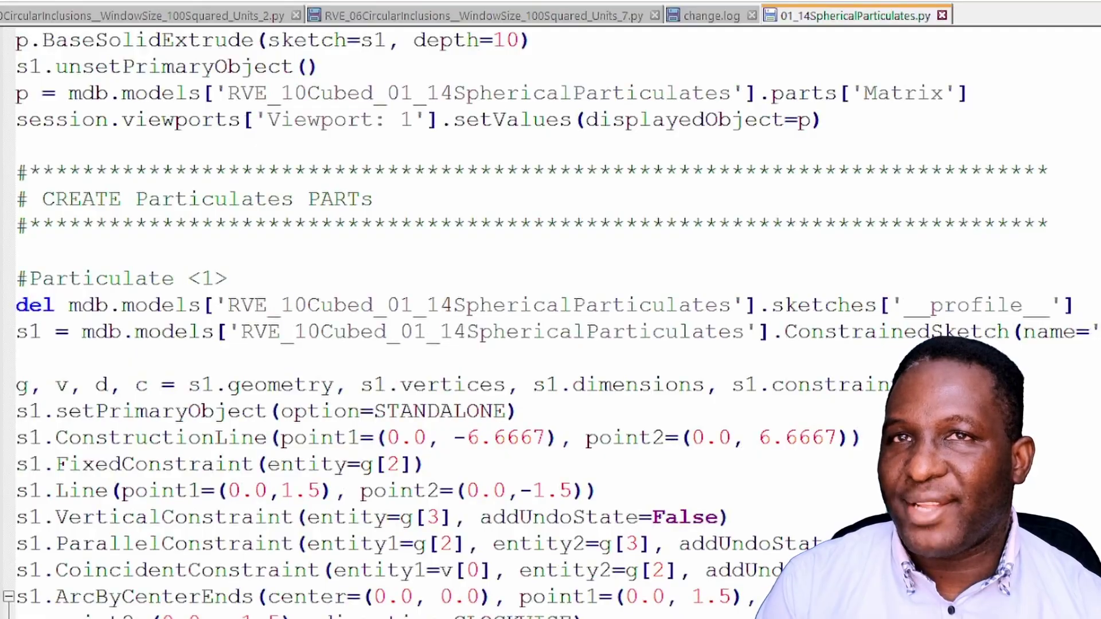
scroll(551, 325, down, 20)
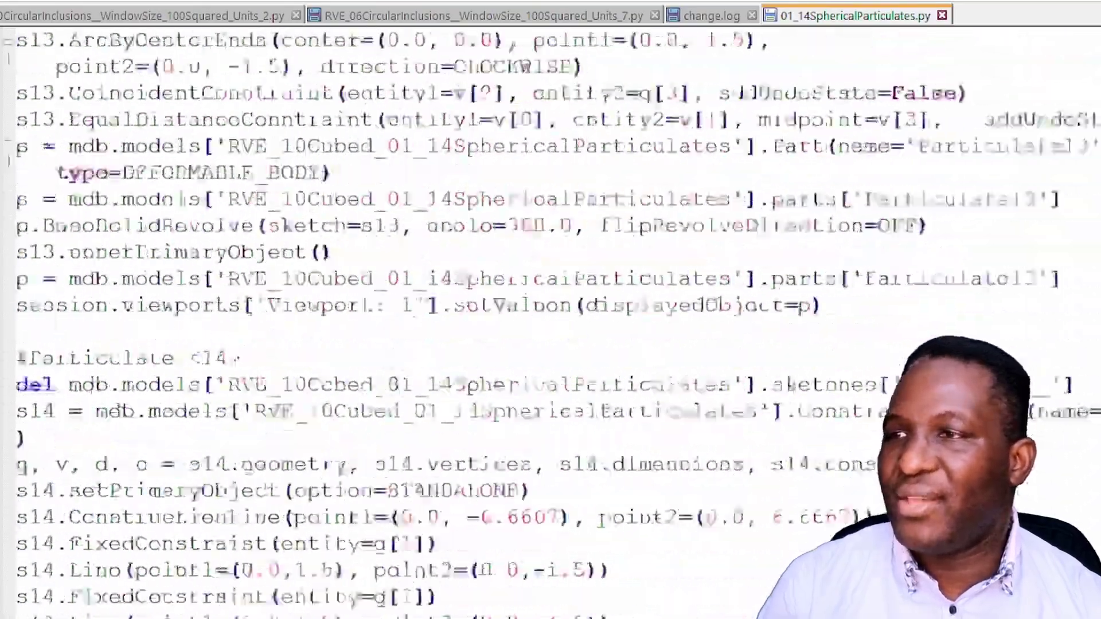
scroll(550, 326, down, 20)
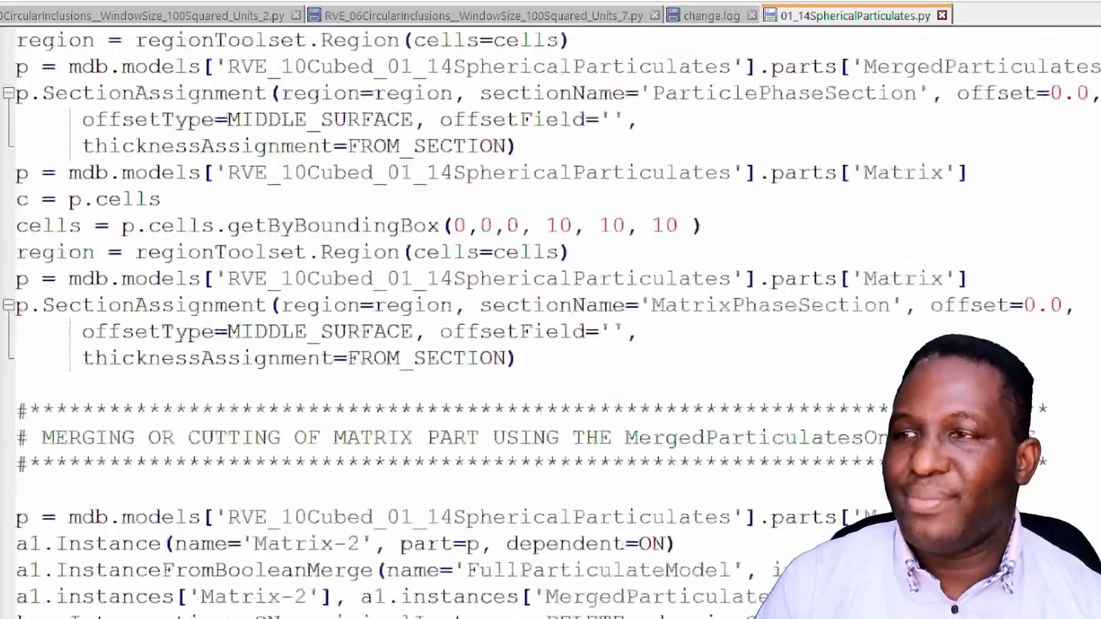
scroll(550, 325, down, 20)
scroll(551, 325, up, 20)
scroll(550, 325, up, 20)
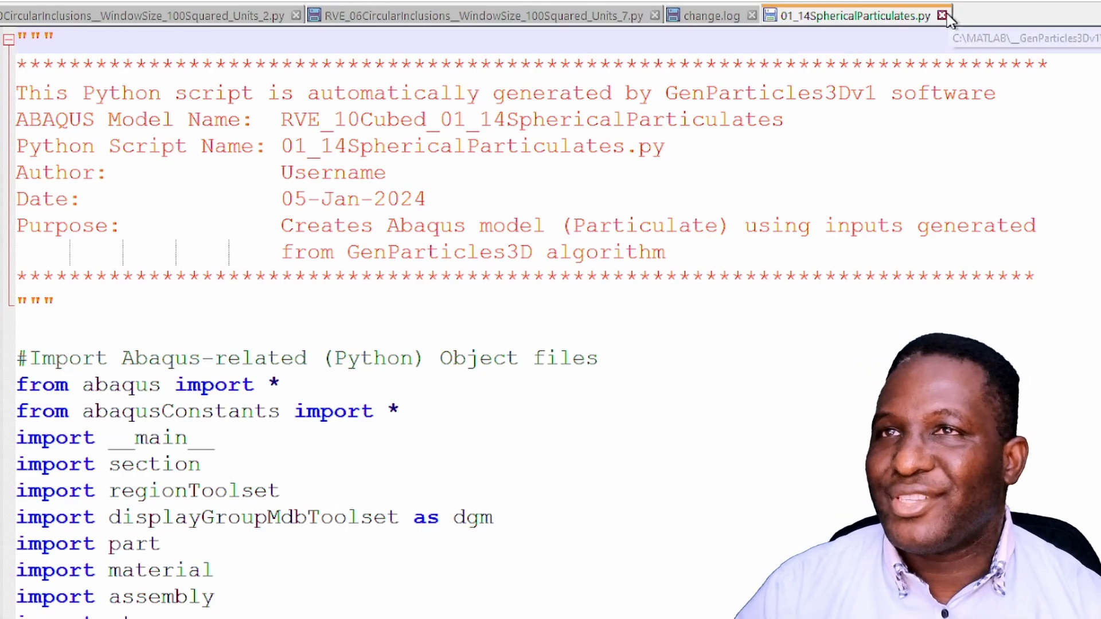
scroll(944, 40, down, 6)
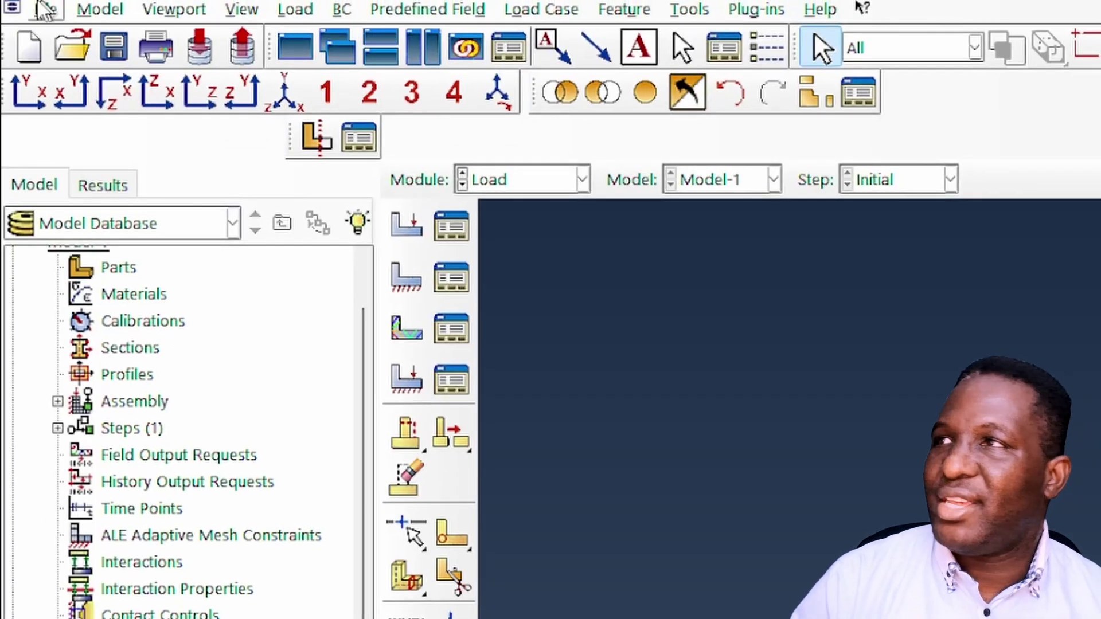
- Switch to Abaqus/CAE and run the script 02_14SphericalParticulates.py from the AbaQSimulation folder using its pasted path
click(31, 11)
click(72, 393)
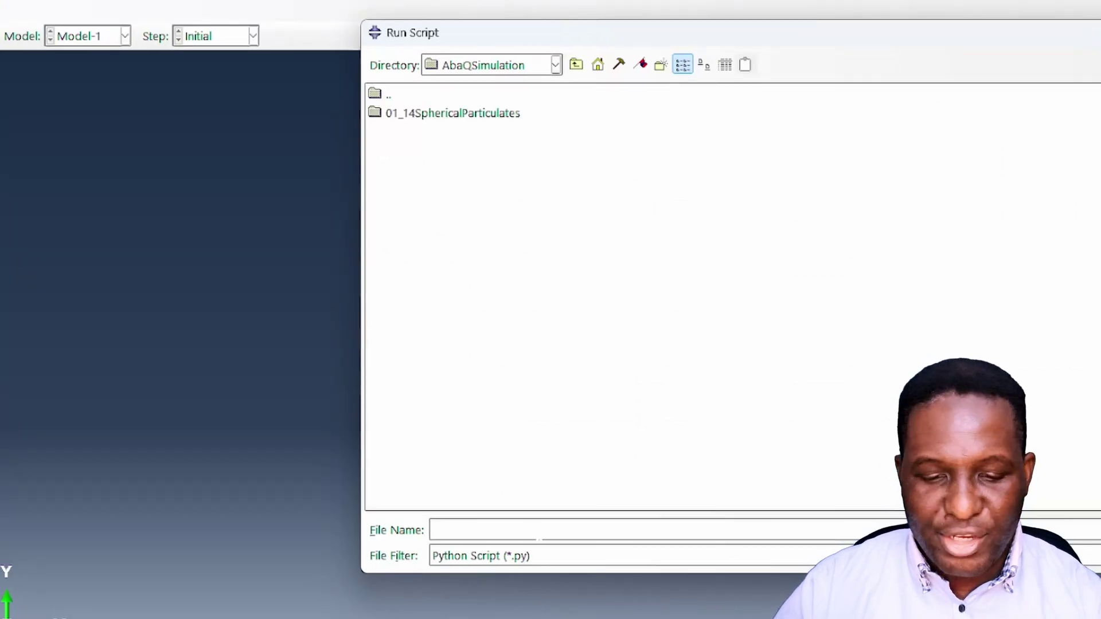
key(ctrl+v)
key(Return)
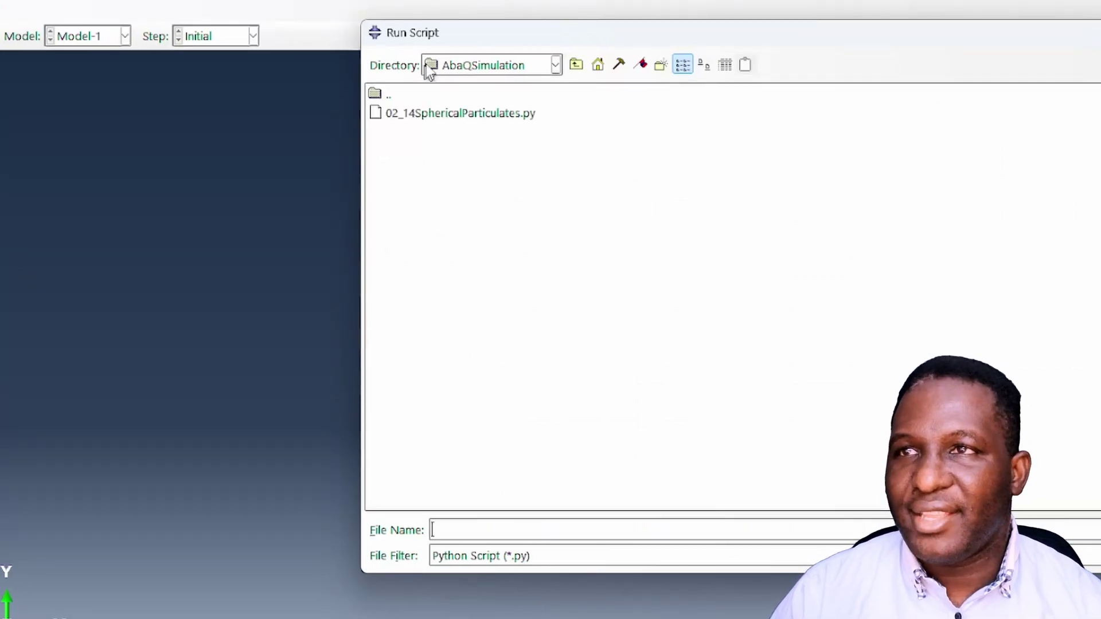
click(455, 117)
double_click(457, 114)
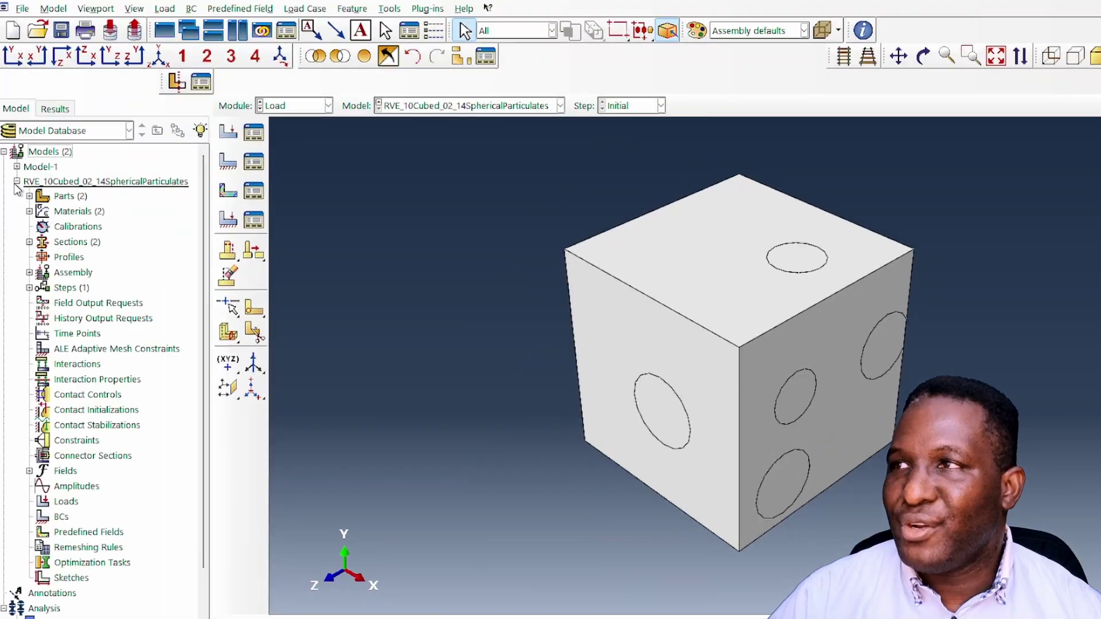
- Inspect the MatrixPhase and ParticlePhase material definitions of the RVE_10Cubed_02_14SphericalParticulates model
click(30, 211)
double_click(73, 226)
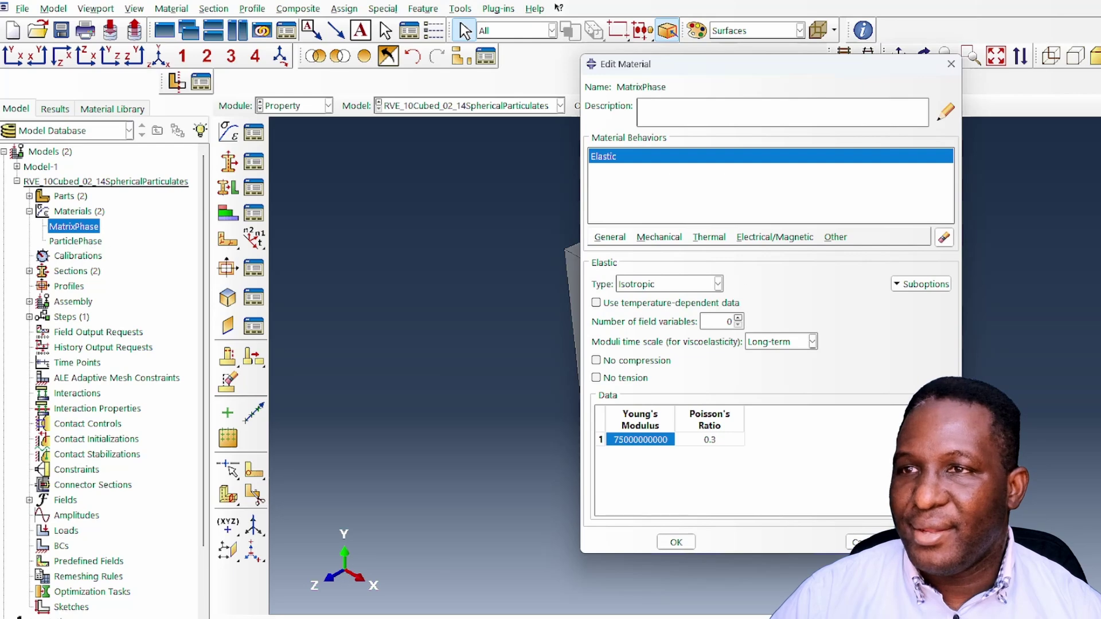
click(676, 542)
double_click(89, 242)
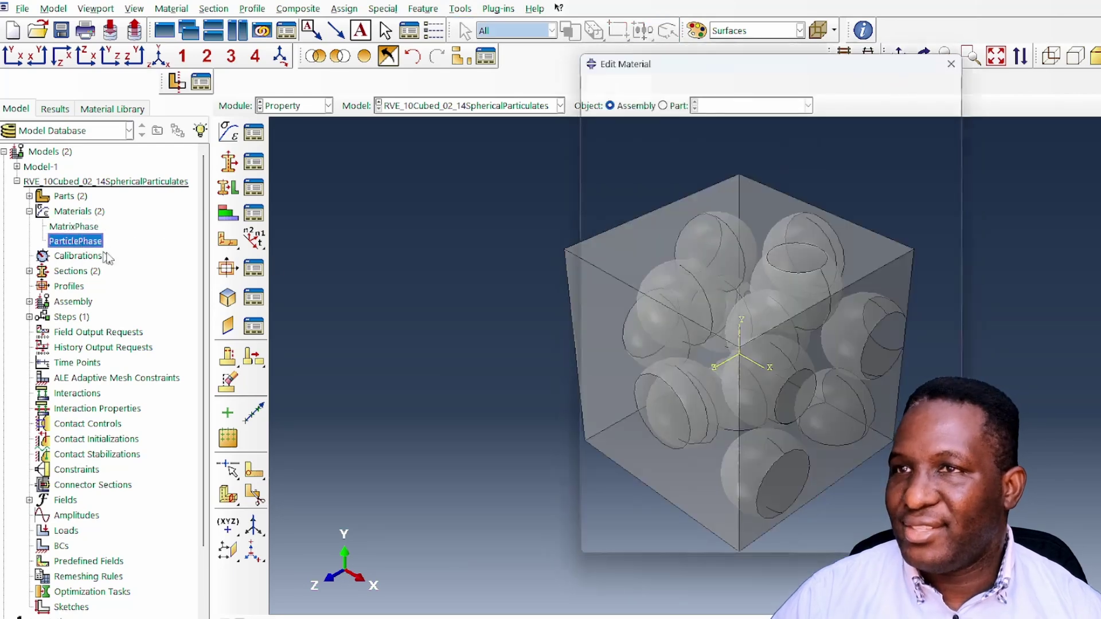
click(863, 542)
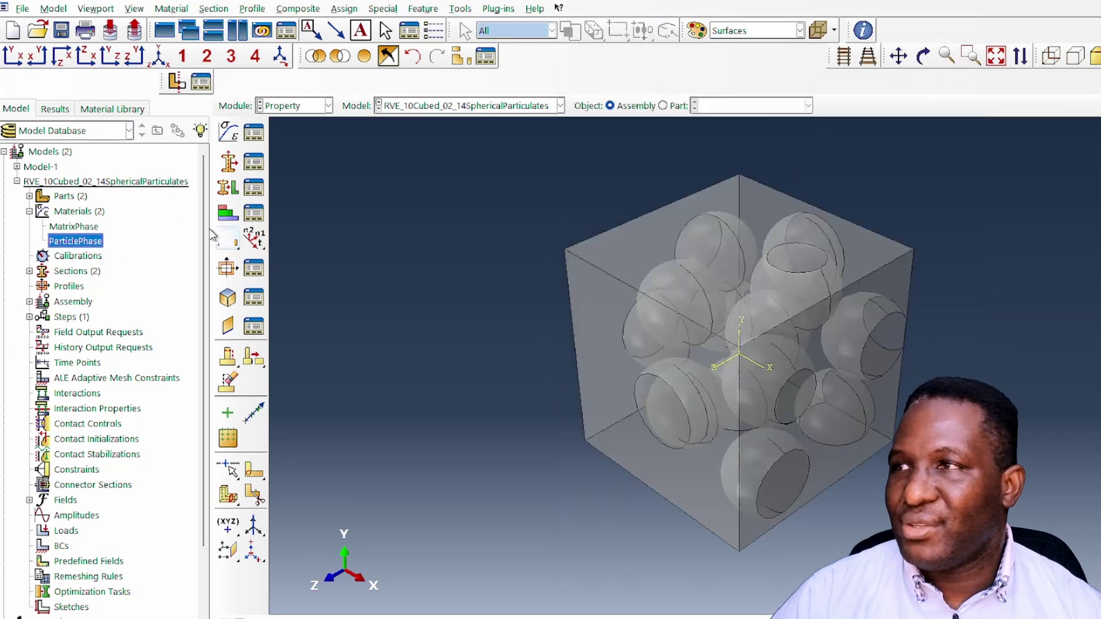
click(75, 230)
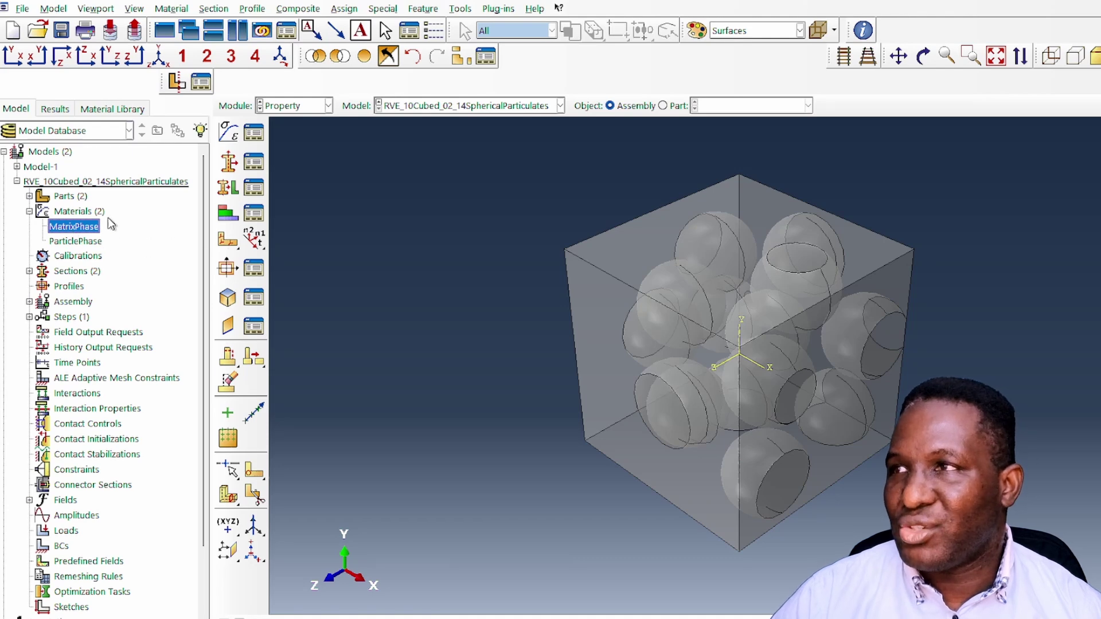
- Display the FullParticulateModel and MergedParticulatesOnly parts in turn, returning to FullParticulateModel
click(27, 198)
click(29, 196)
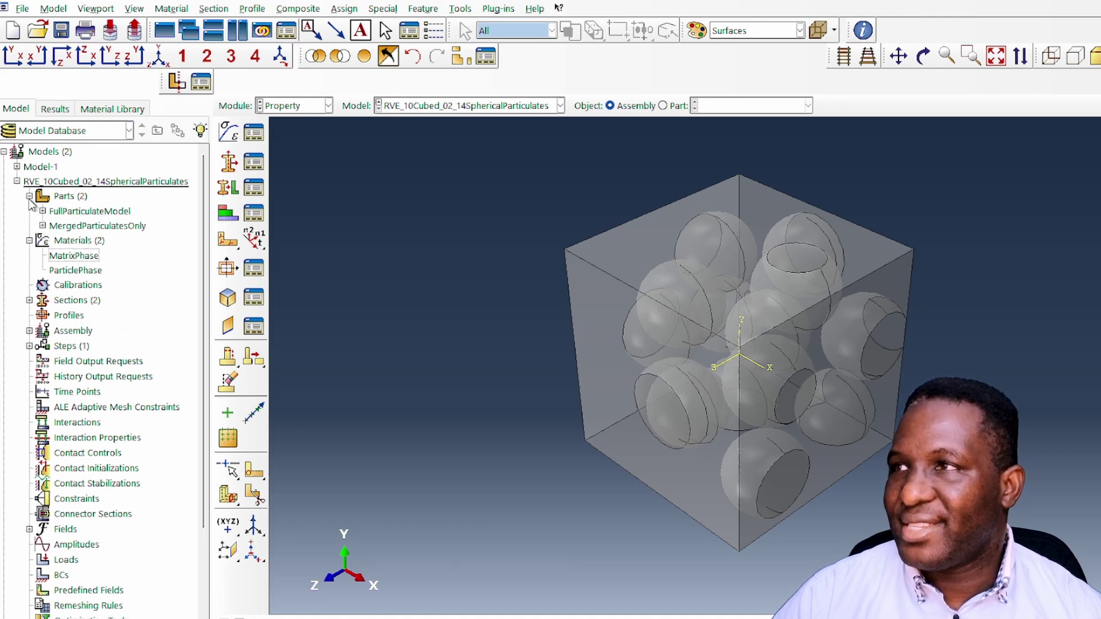
click(82, 216)
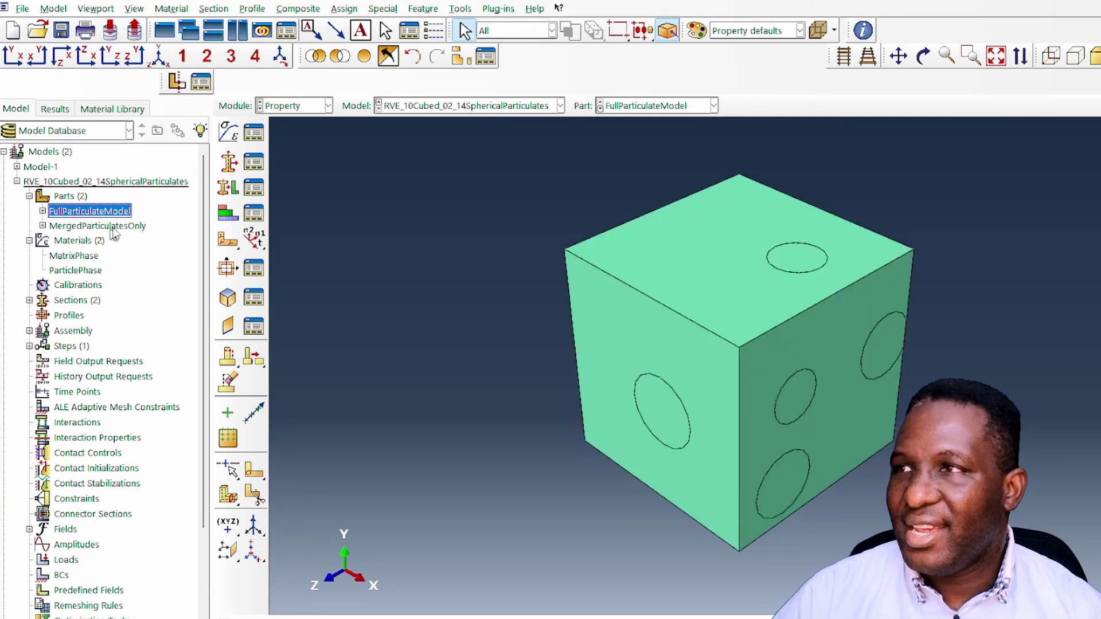
click(115, 227)
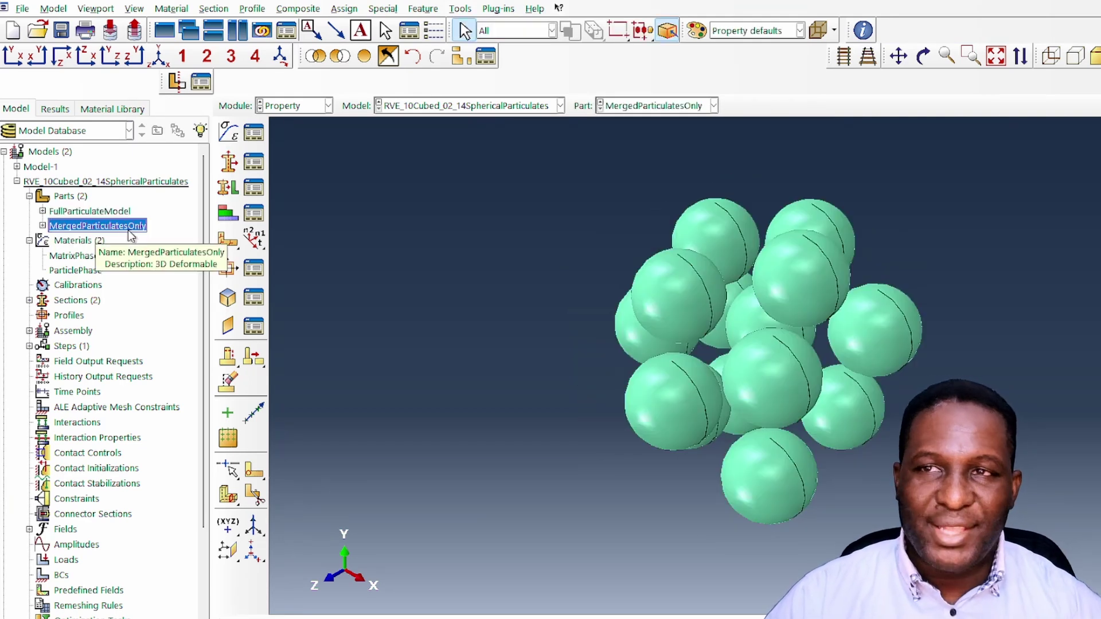
click(114, 214)
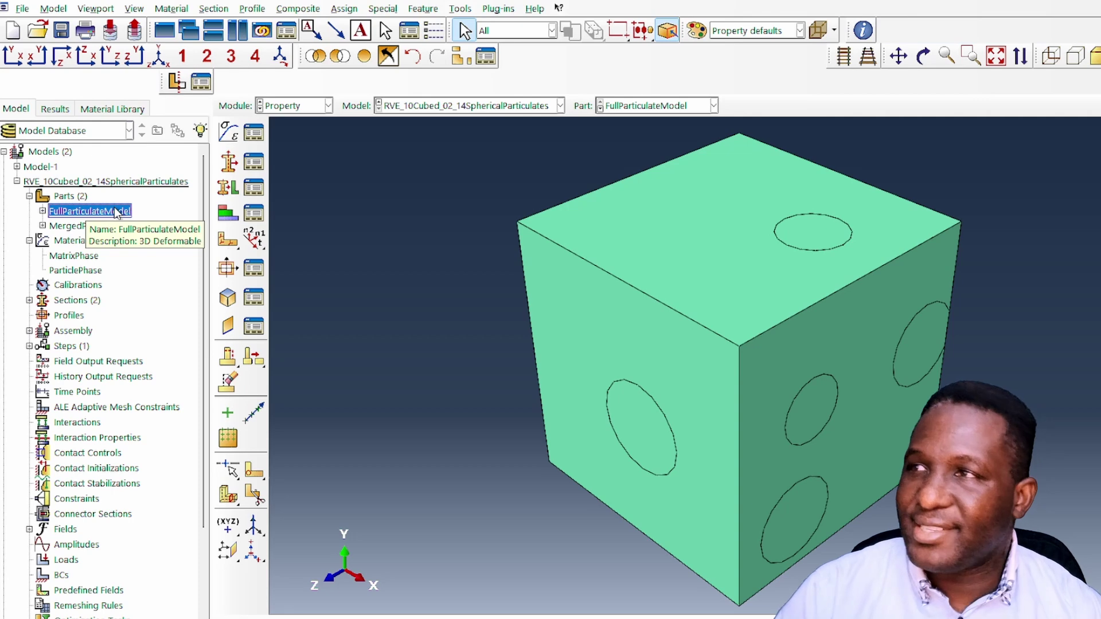
- Add Plastic behavior to the MatrixPhase material, with a first data row of yield stress 250e6 at plastic strain 0
double_click(80, 255)
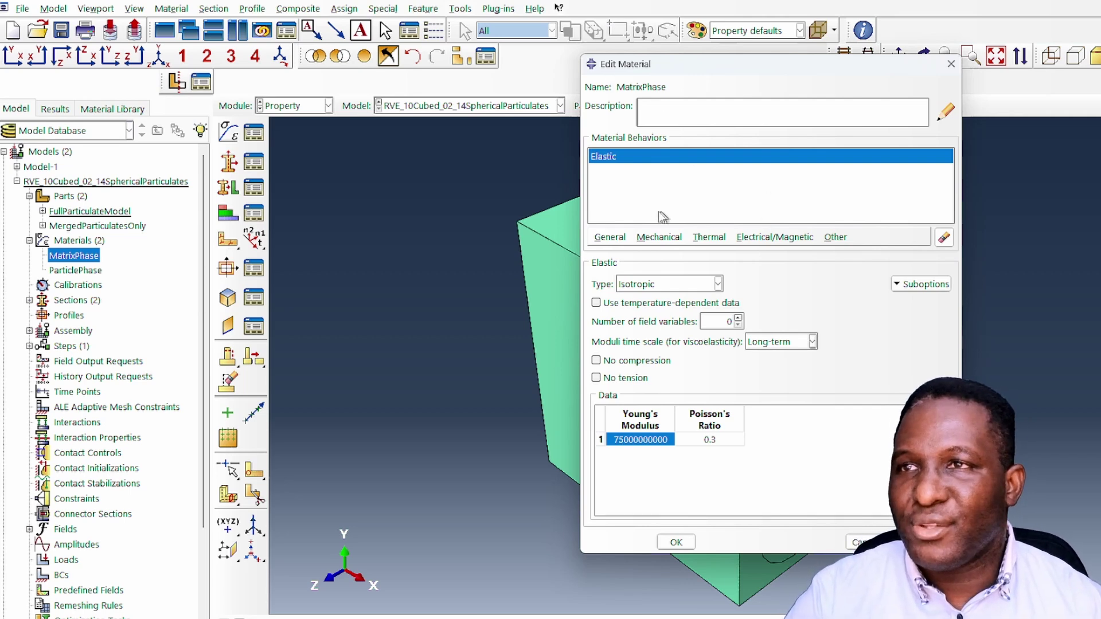
click(660, 237)
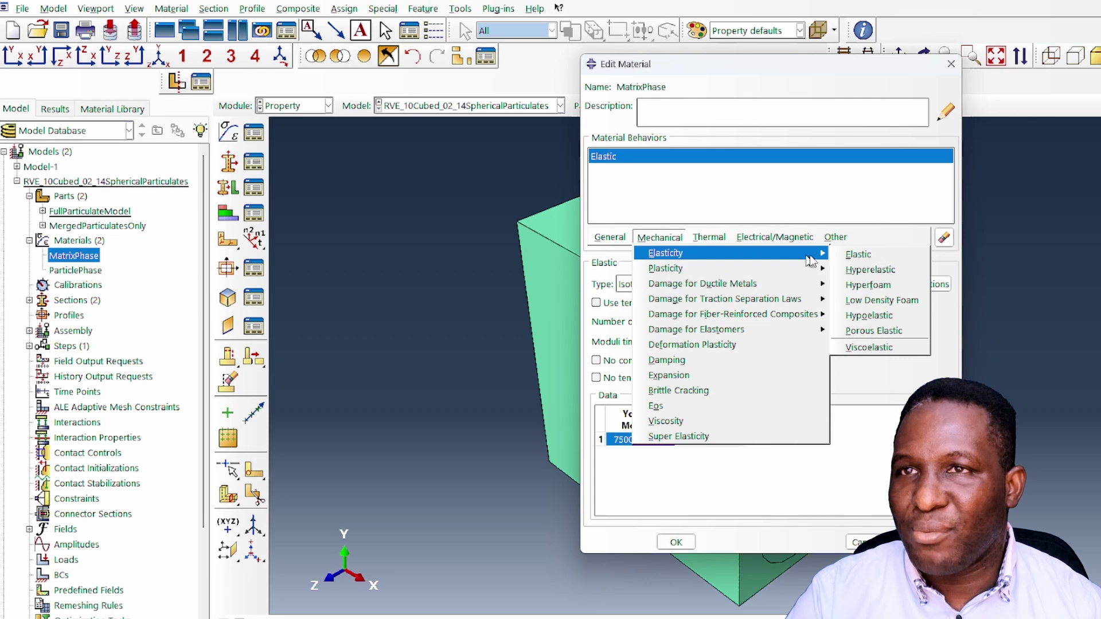
mouse_move(800, 268)
click(847, 273)
click(616, 425)
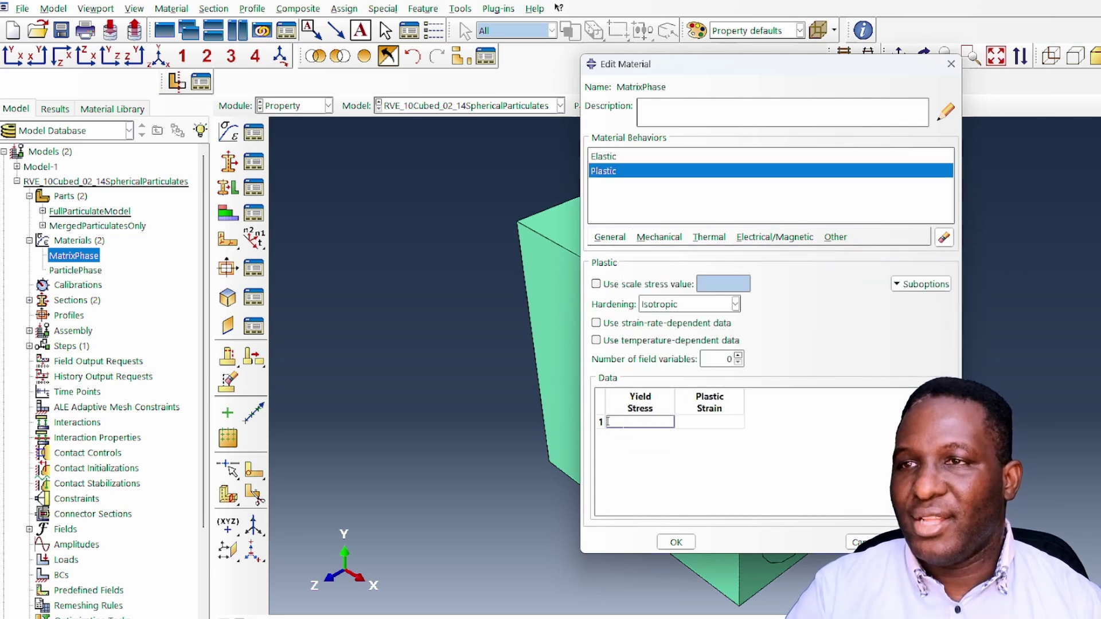
text(250e6)
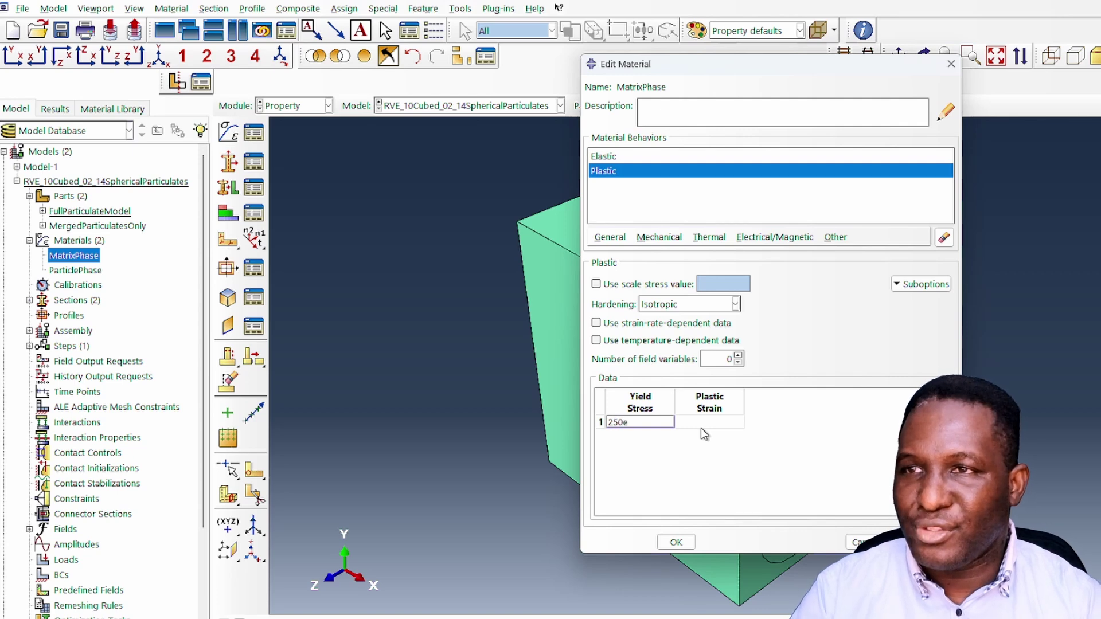
key(Tab)
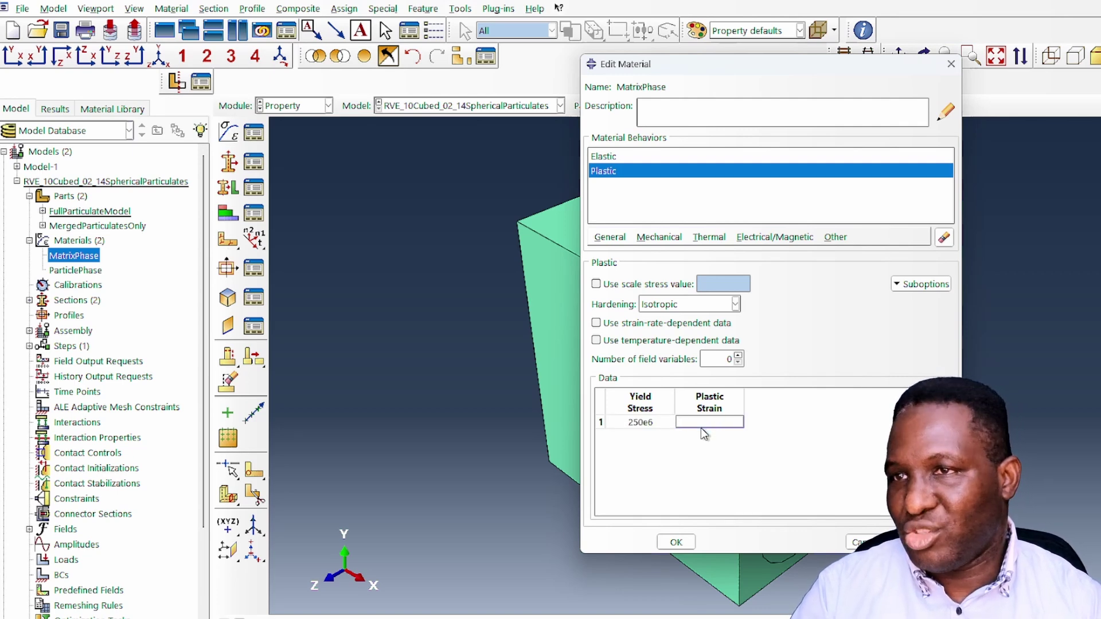
text(0)
key(Tab)
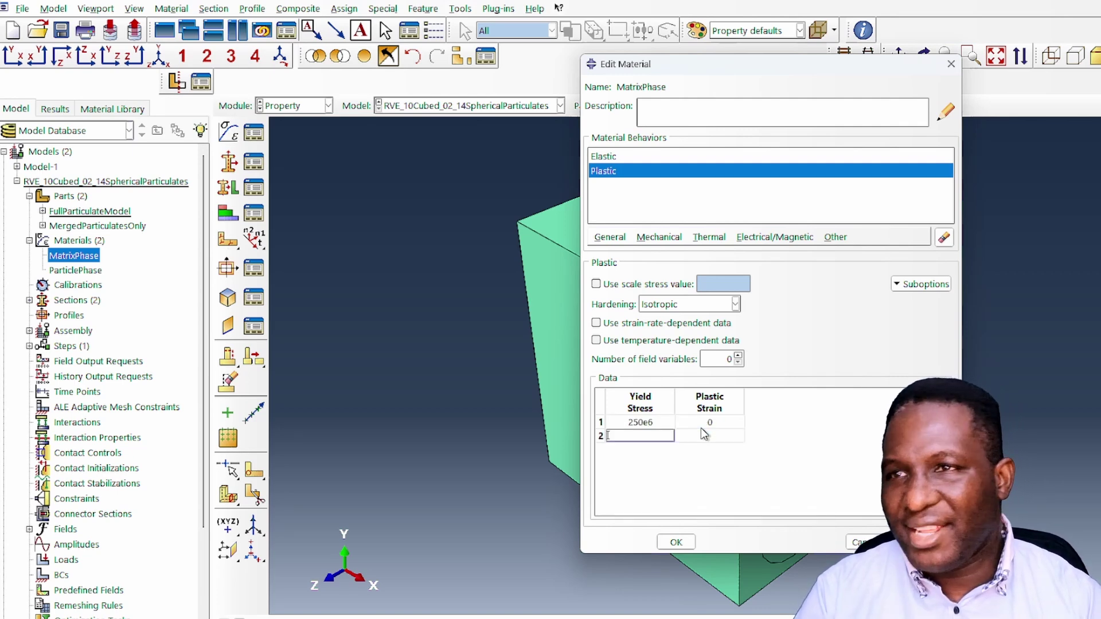
- Add plastic data rows of yield stress 200e6 at strain 0.05 and 150e6 at strain 0.20
text(200e6)
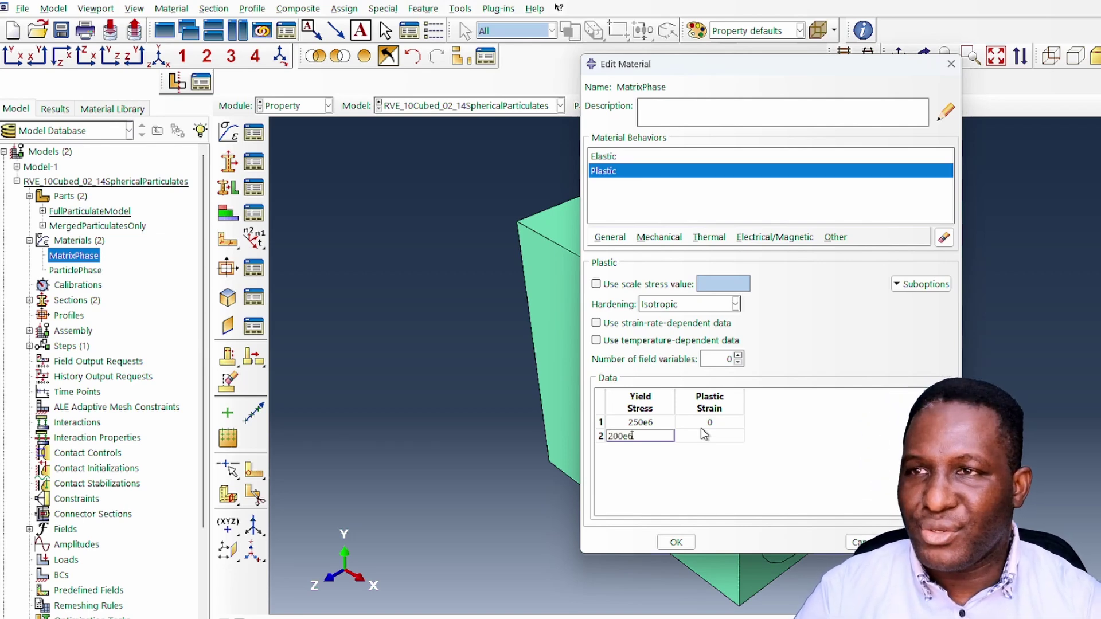
key(Tab)
text(0.05)
key(Tab)
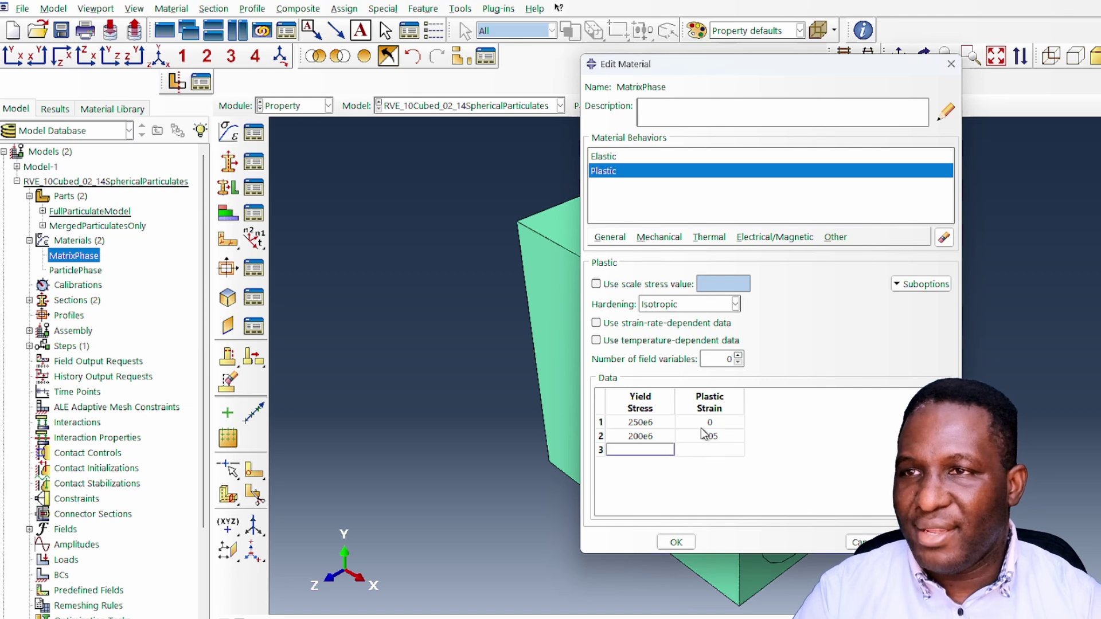
text(150e6)
key(Tab)
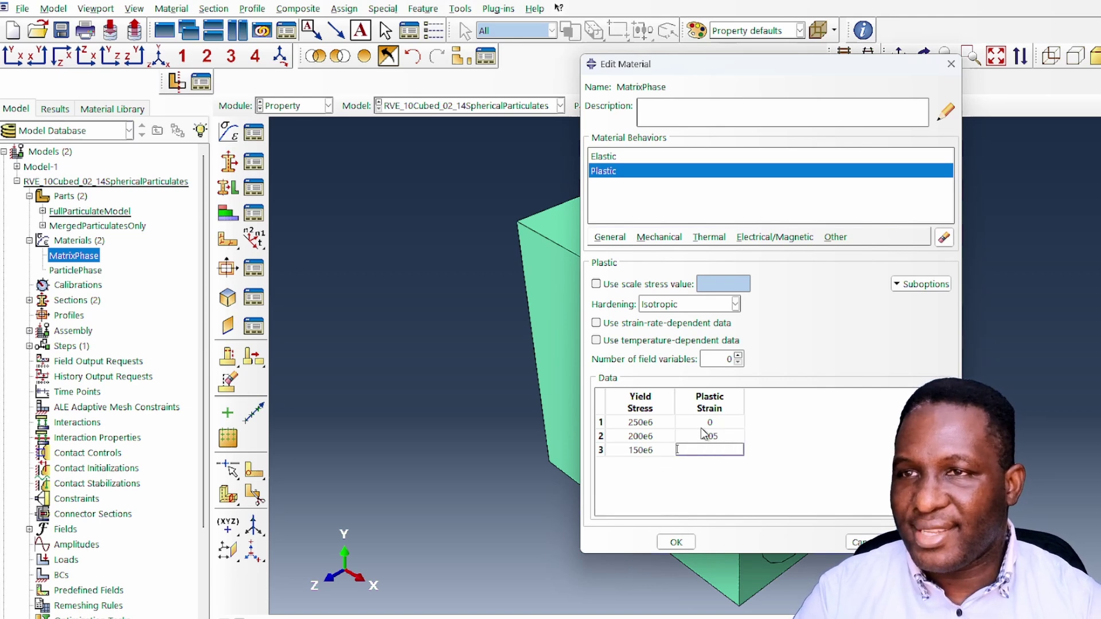
text(0.20)
key(Tab)
- Complete the MatrixPhase plastic data with yield stress 100e6 at strain 0.50 and 50e6 at strain 1.00, and accept the material
text(100e6)
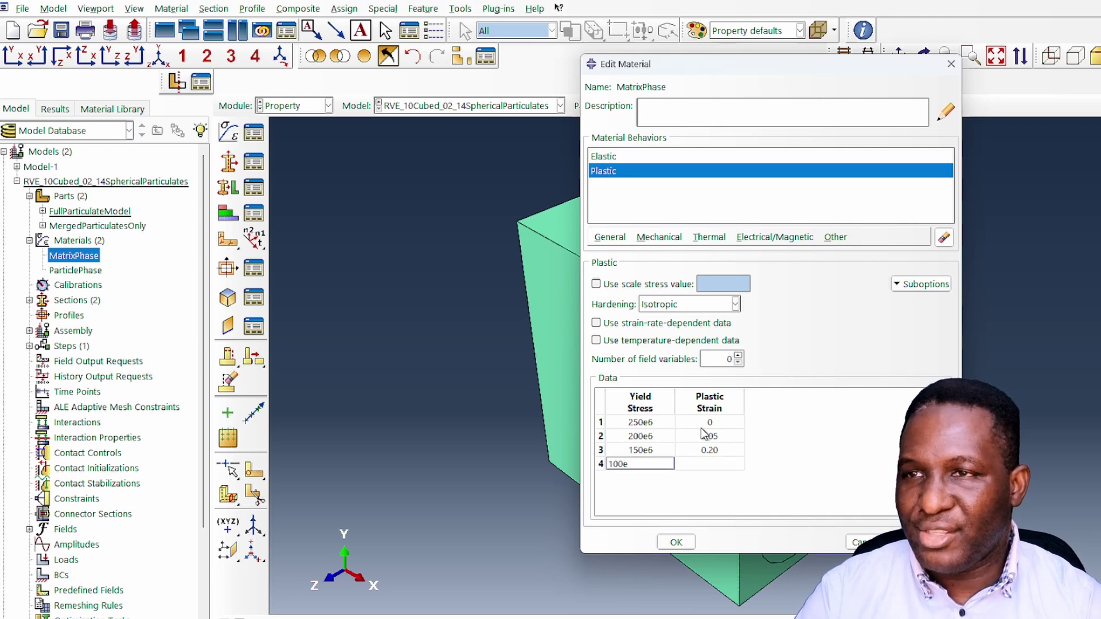
key(Tab)
text(0.50)
key(Tab)
text(50e6)
key(Tab)
text(1.00)
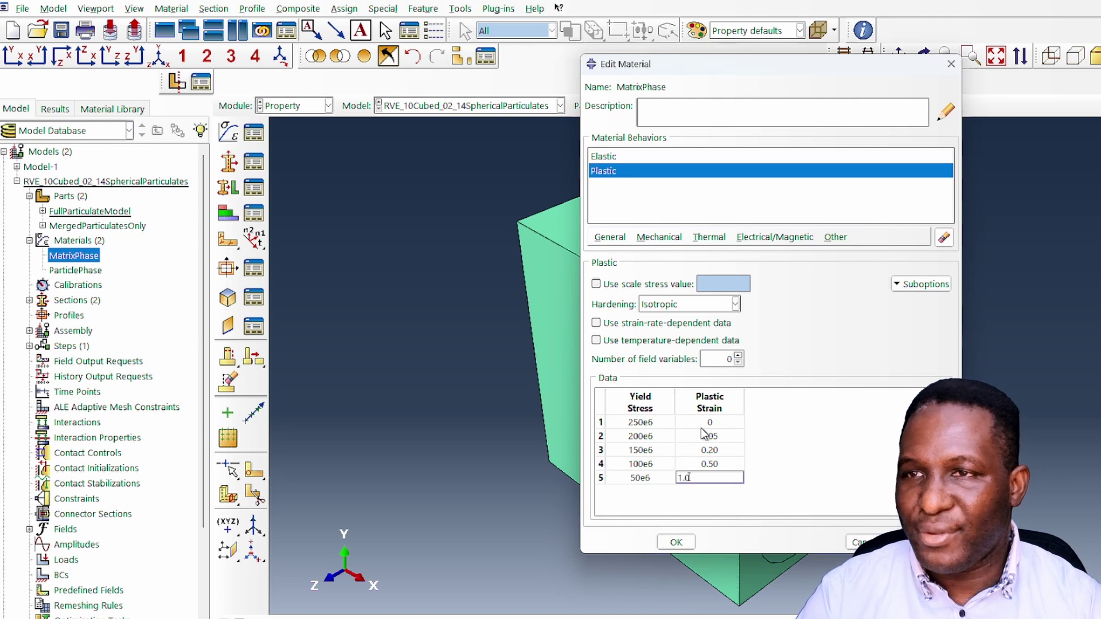
key(Return)
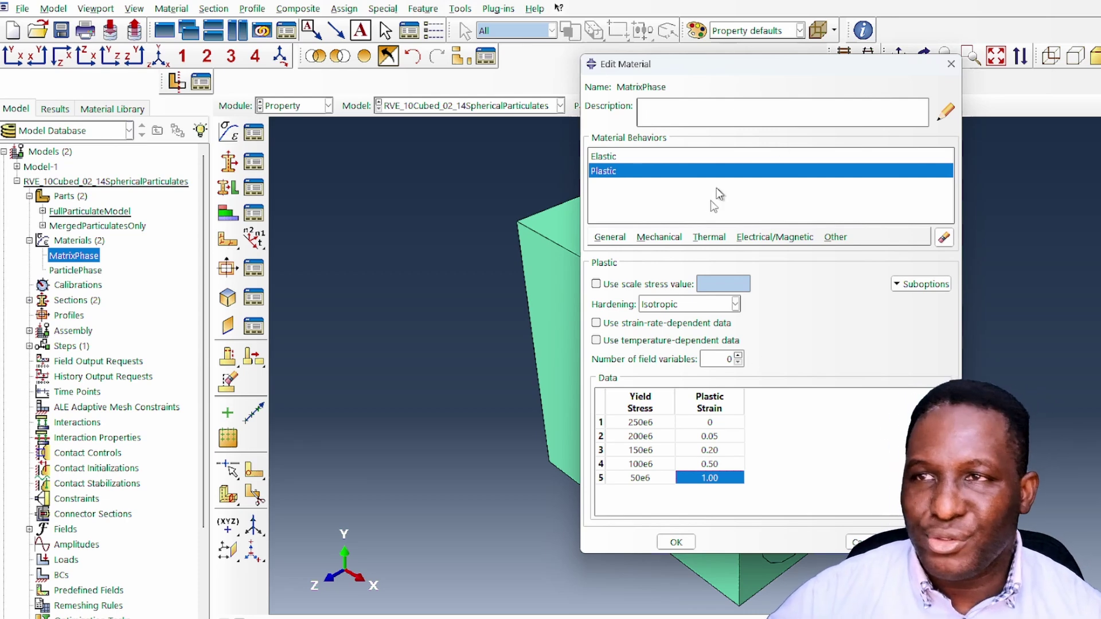
click(676, 542)
- Colour the model by material and seed the FullParticulateModel part with an approximate global size of 0.8
click(799, 30)
click(743, 90)
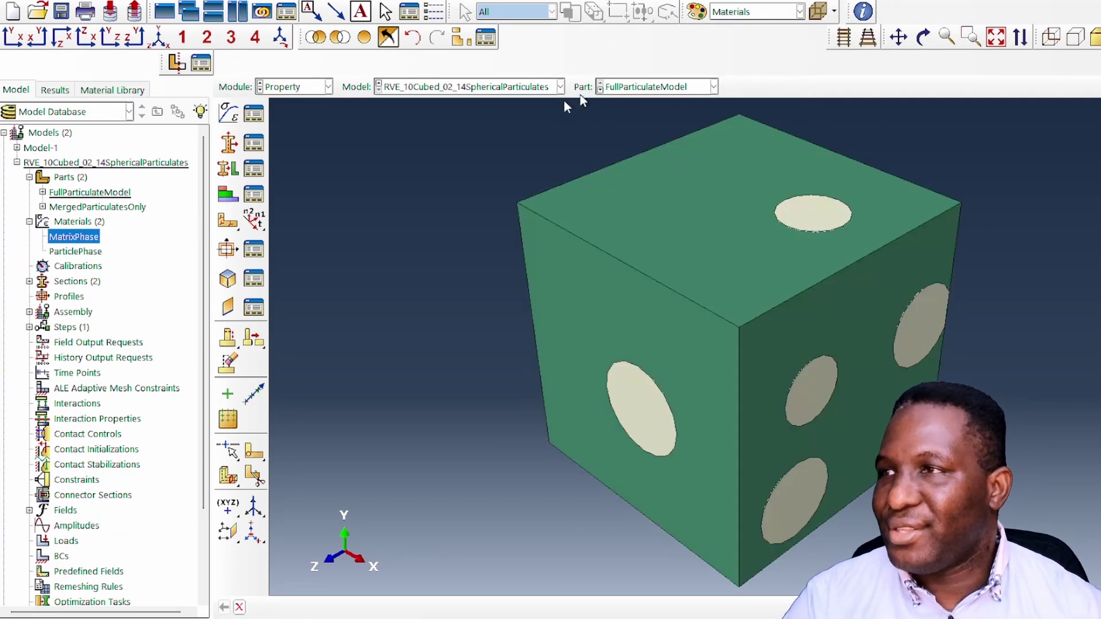
click(42, 192)
click(128, 343)
double_click(129, 343)
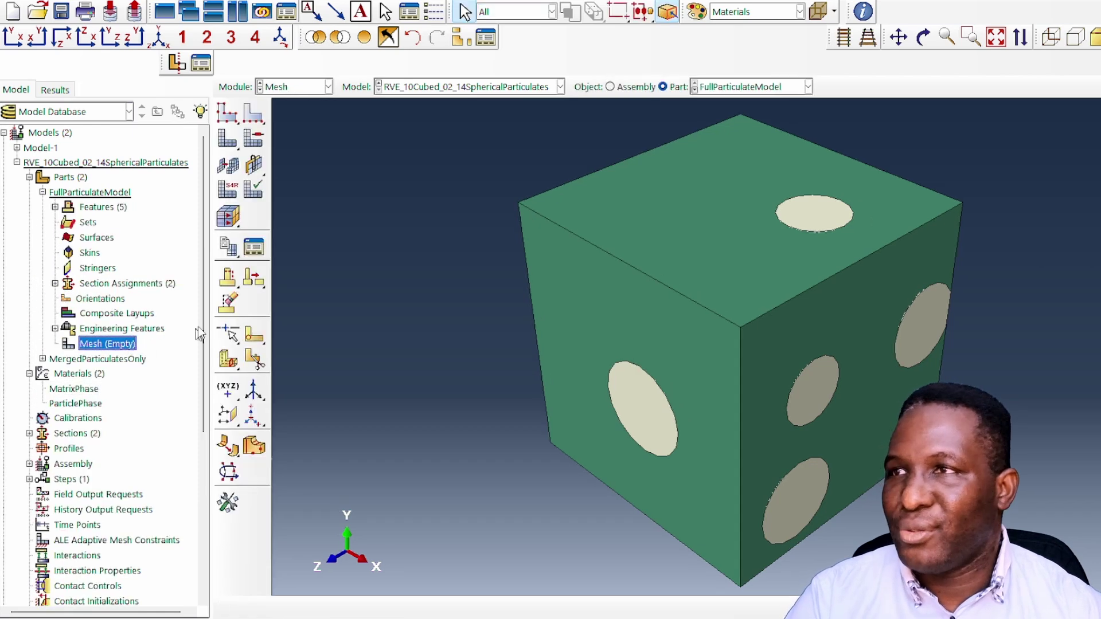
click(227, 113)
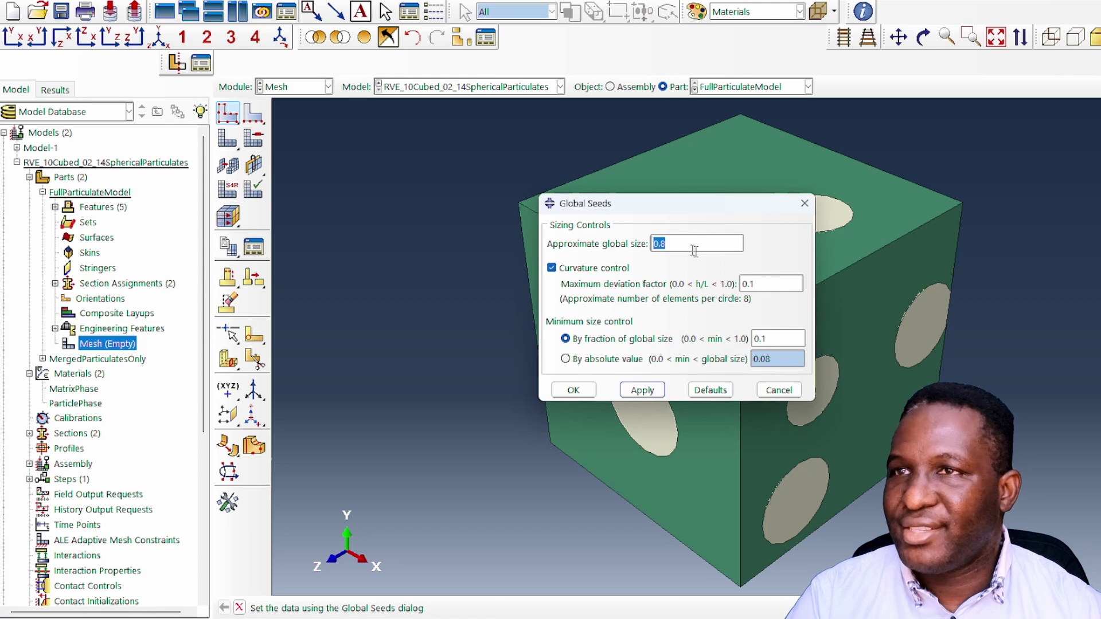
click(565, 393)
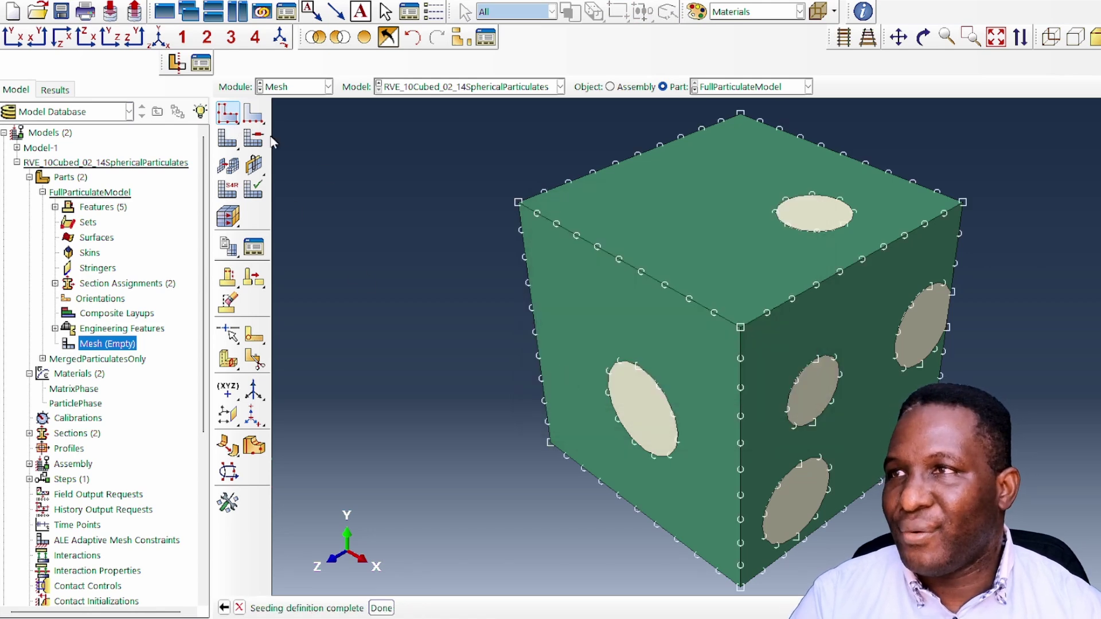
- Assign the Tet element shape to all regions of FullParticulateModel and mesh the part
click(252, 139)
drag(480, 134, 802, 359)
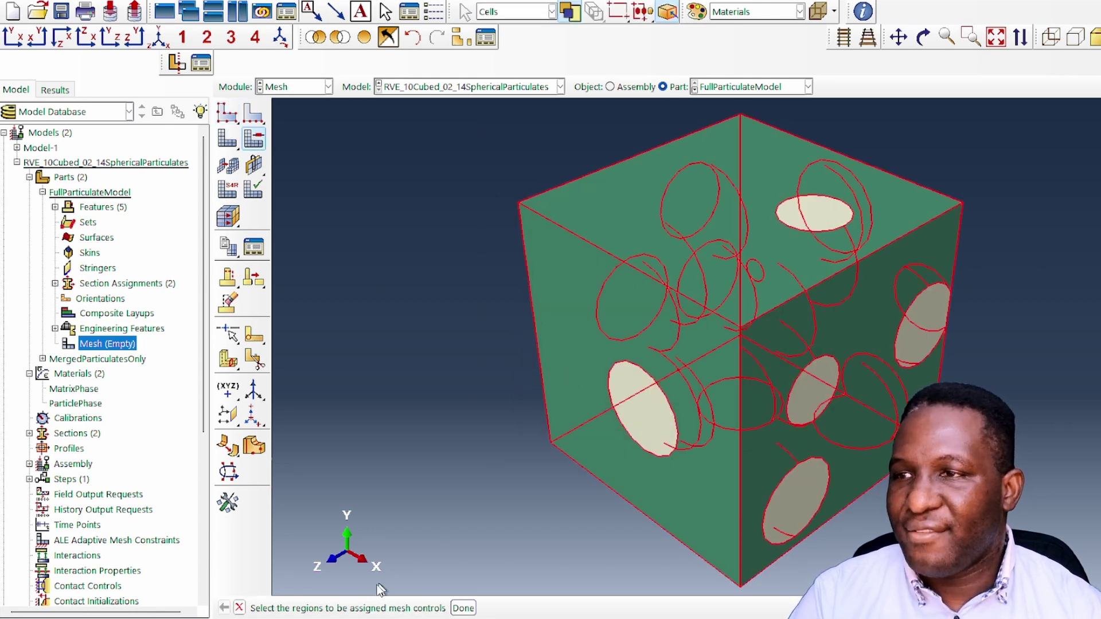
click(463, 608)
click(823, 347)
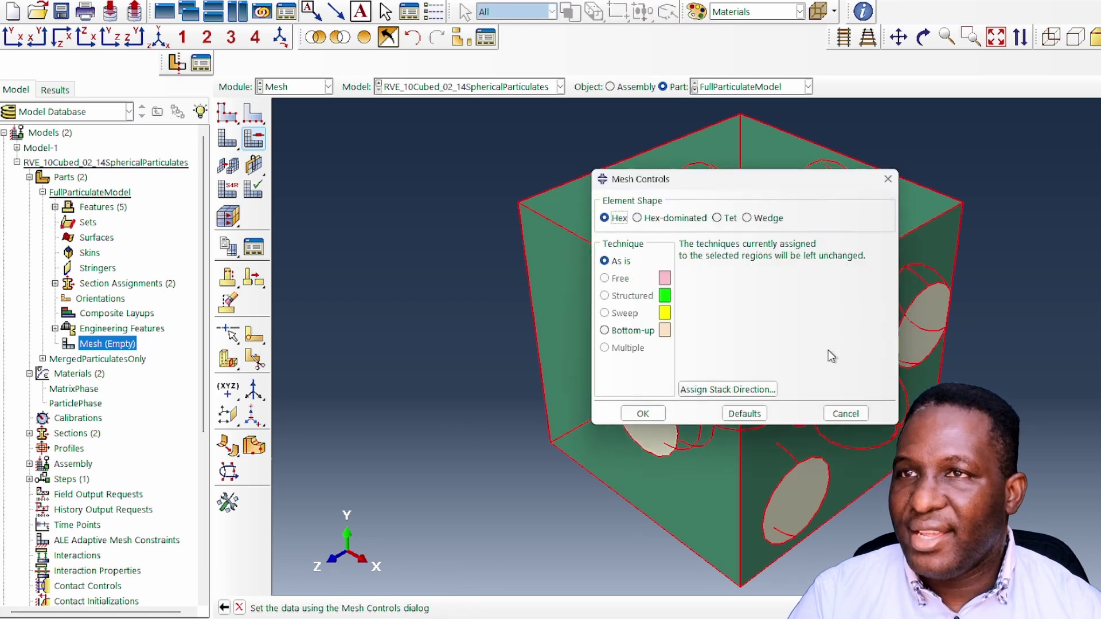
click(735, 222)
click(643, 414)
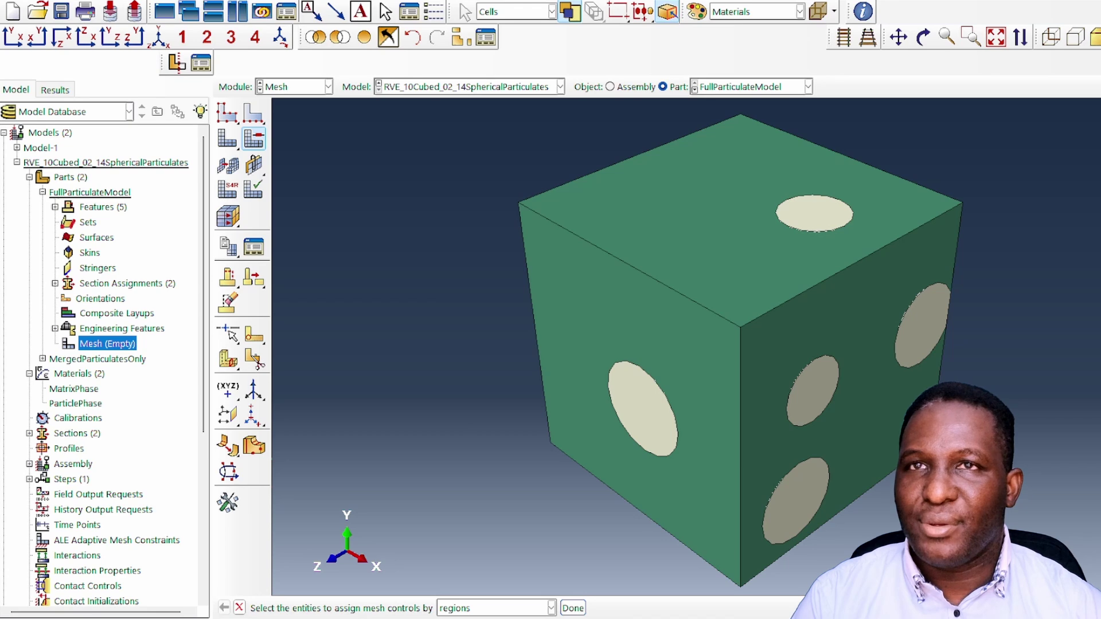
click(228, 139)
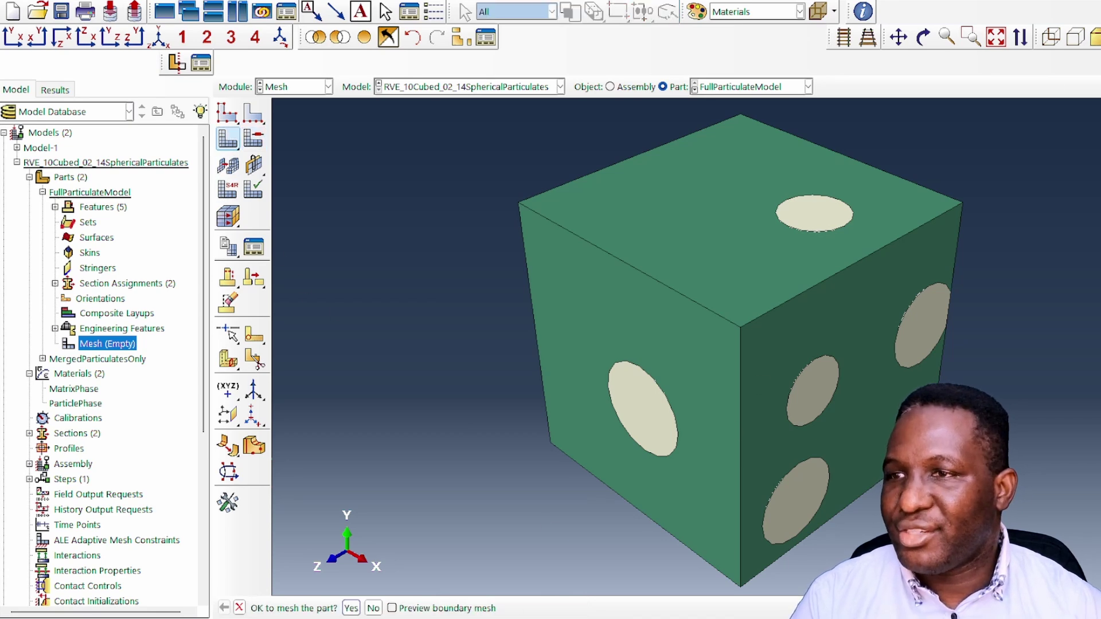
click(351, 608)
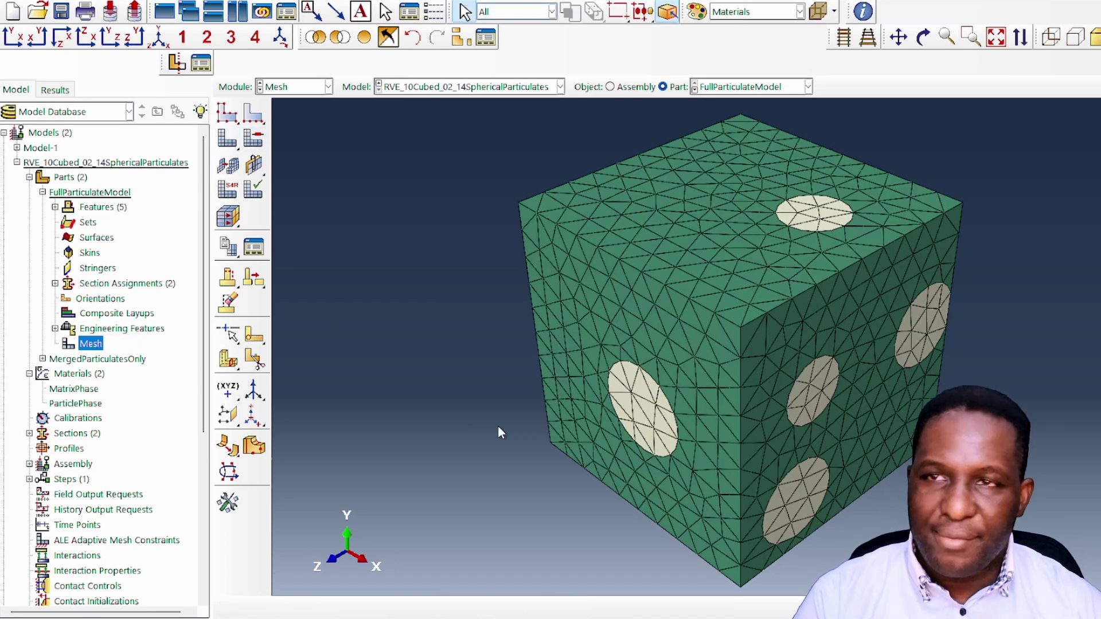
- Review the model's sections and the part instance in the assembly
click(42, 192)
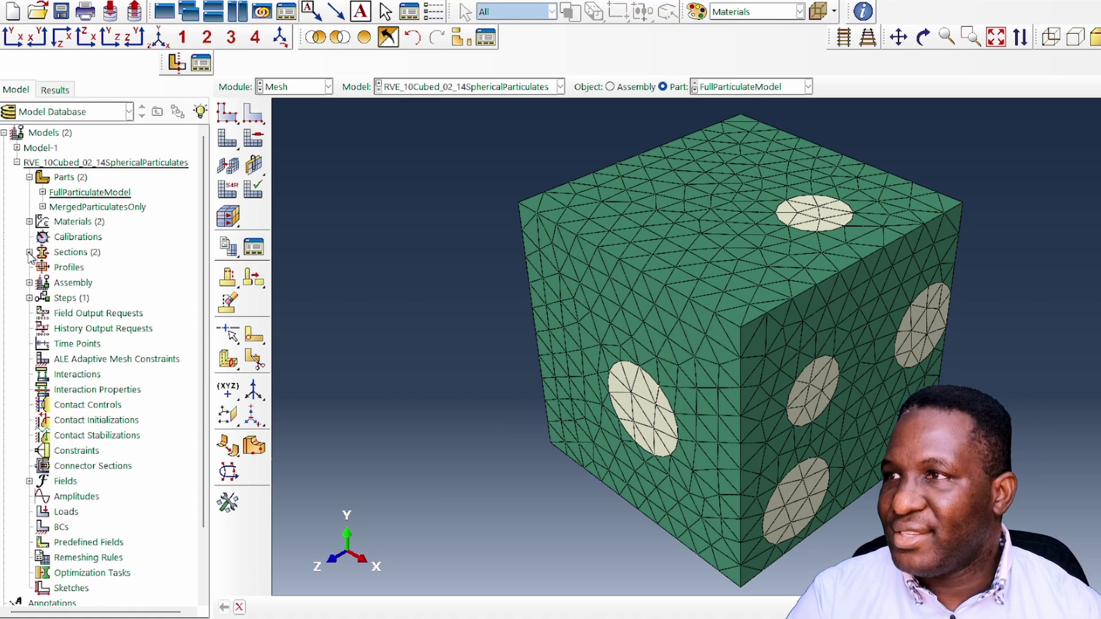
click(29, 252)
click(29, 252)
click(30, 284)
click(43, 299)
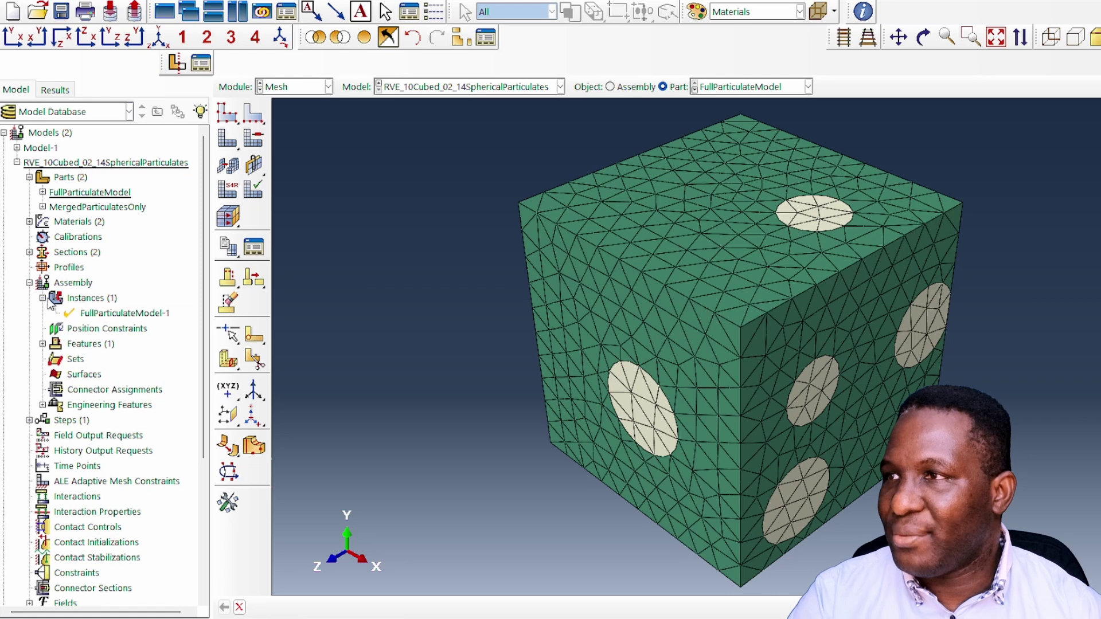
click(120, 315)
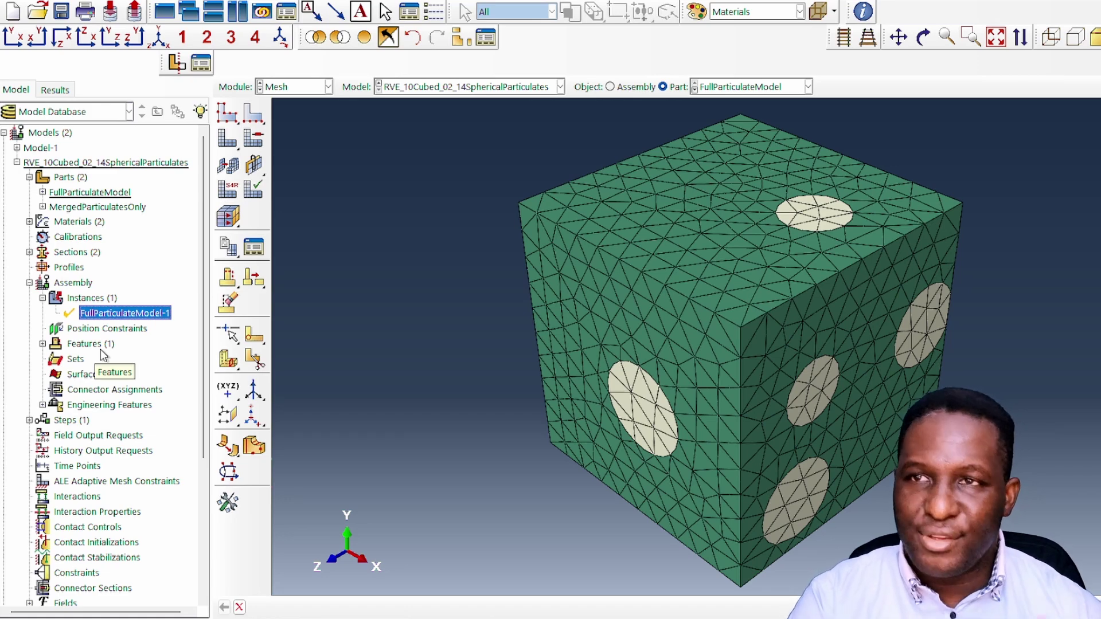
- Create the assembly geometry set XFront from the cube's positive-X face, selecting faces by face angle, and colour the assembly by material
double_click(76, 359)
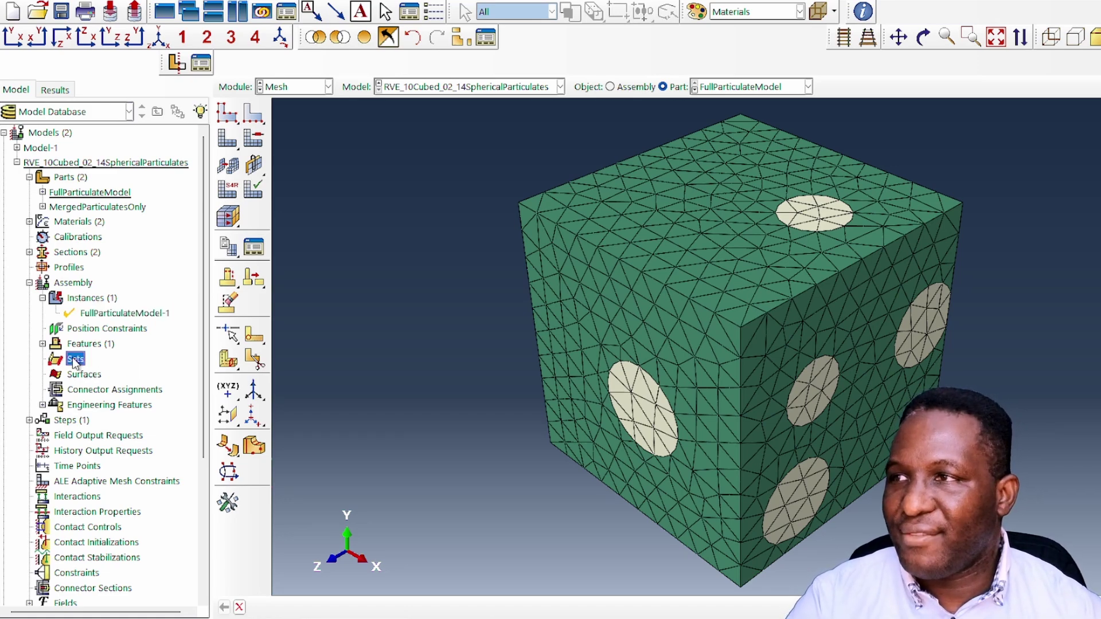
text(XFront)
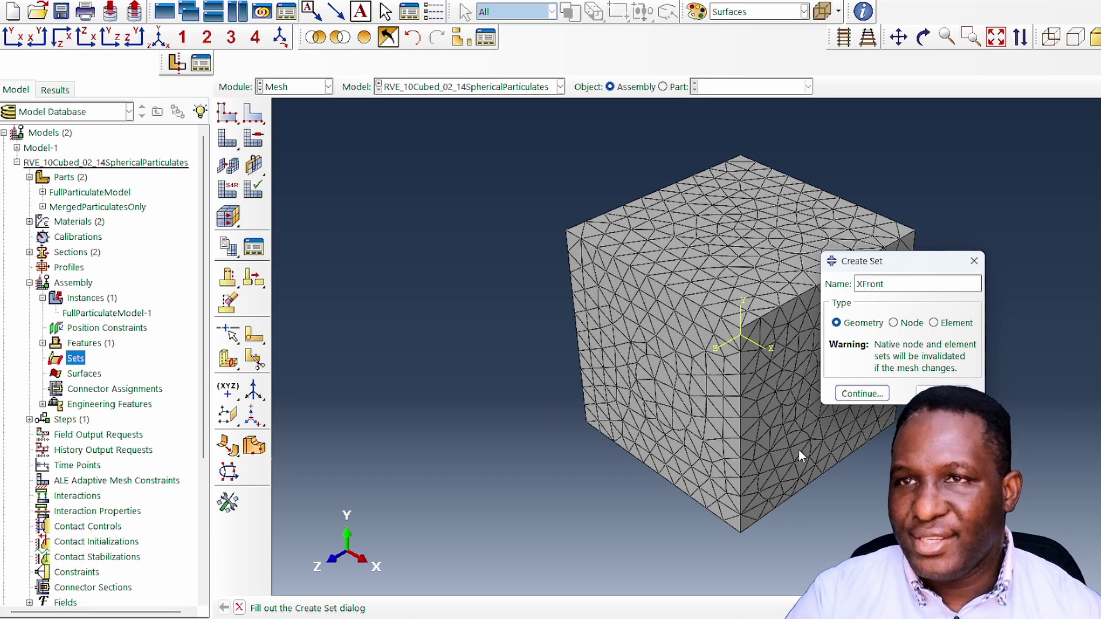
click(862, 393)
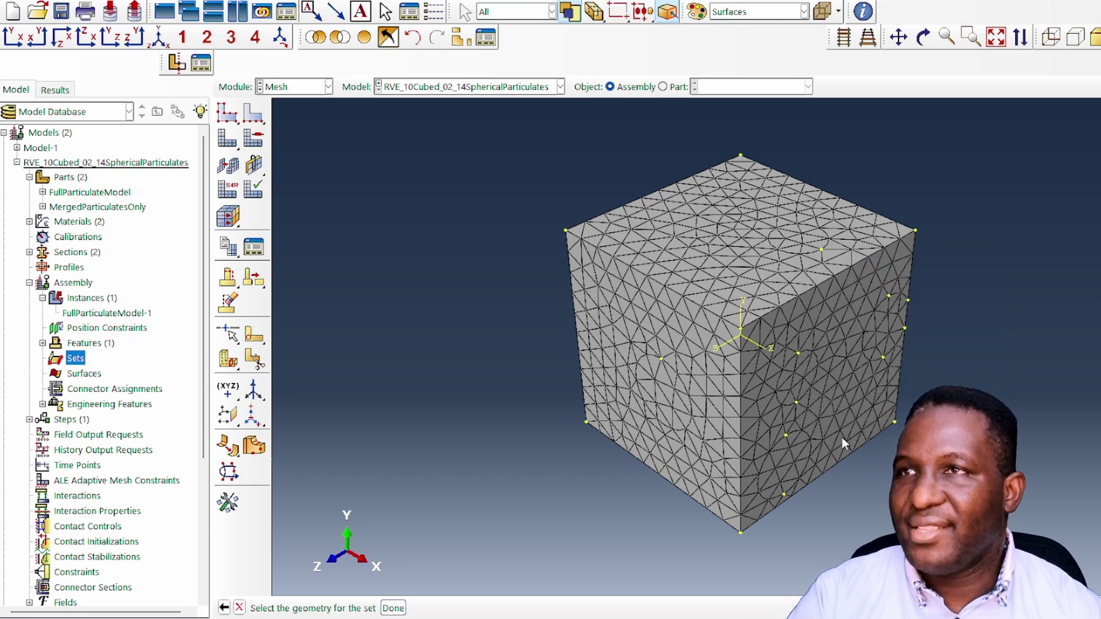
click(512, 12)
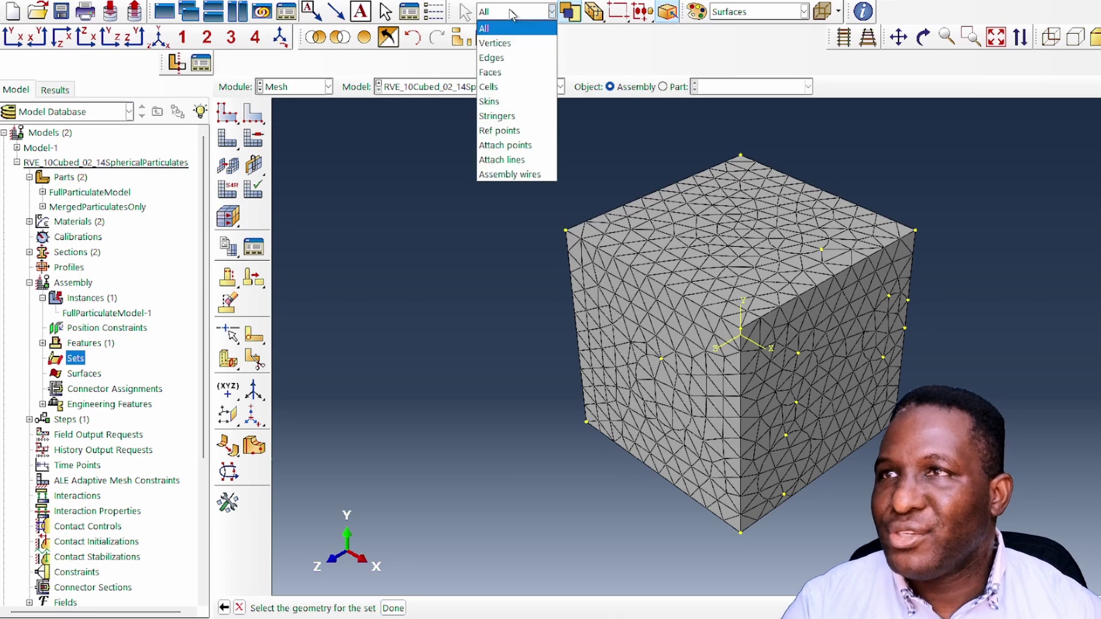
click(493, 73)
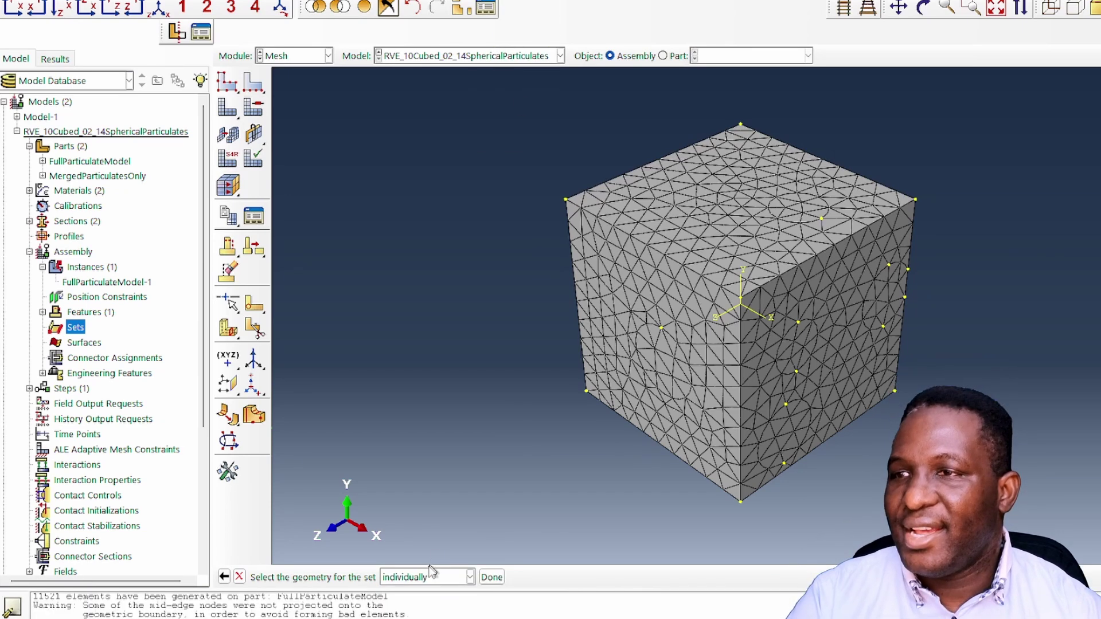
click(435, 577)
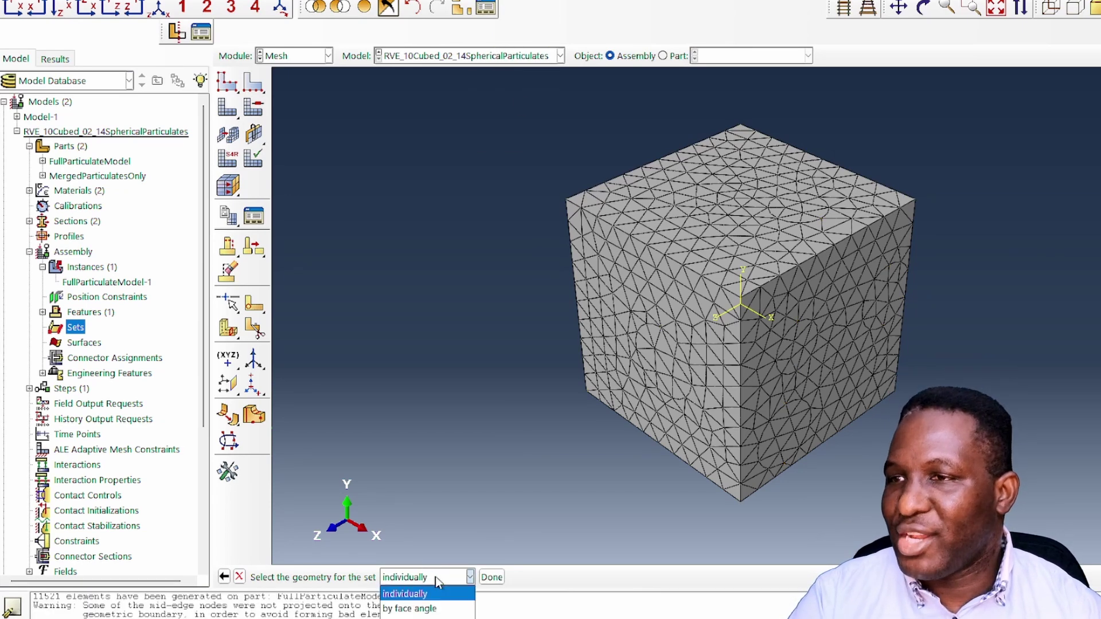
click(424, 605)
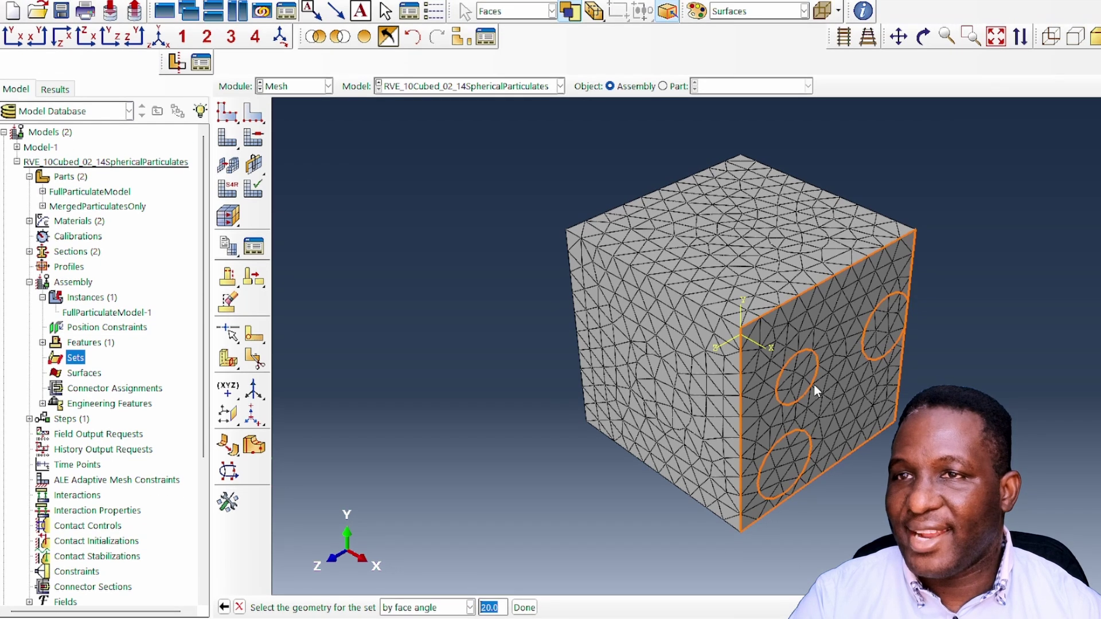
click(802, 423)
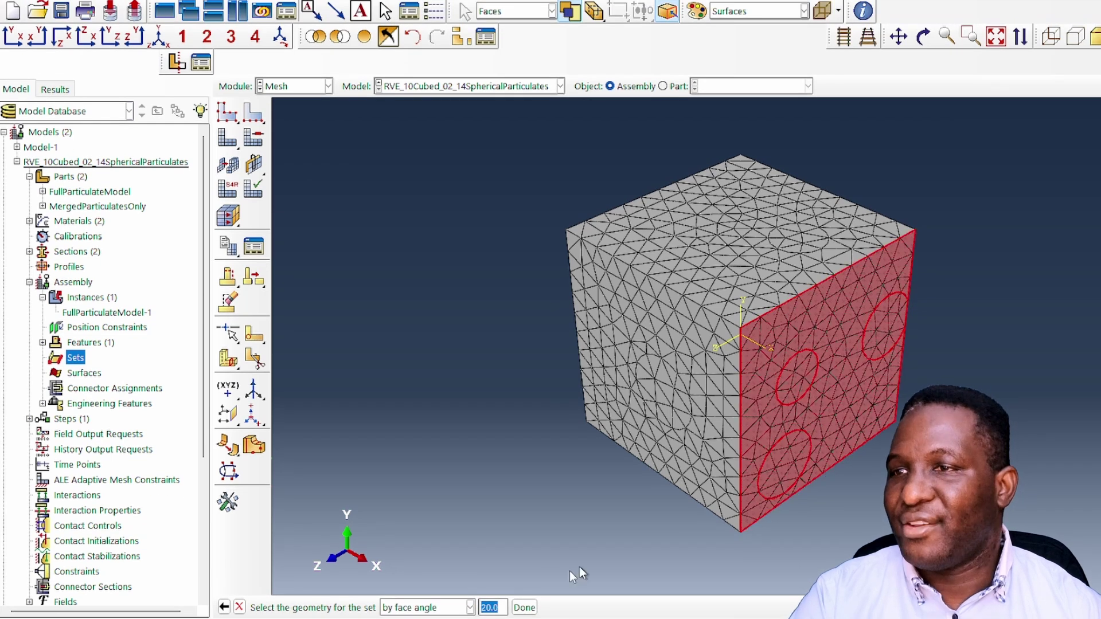
click(523, 608)
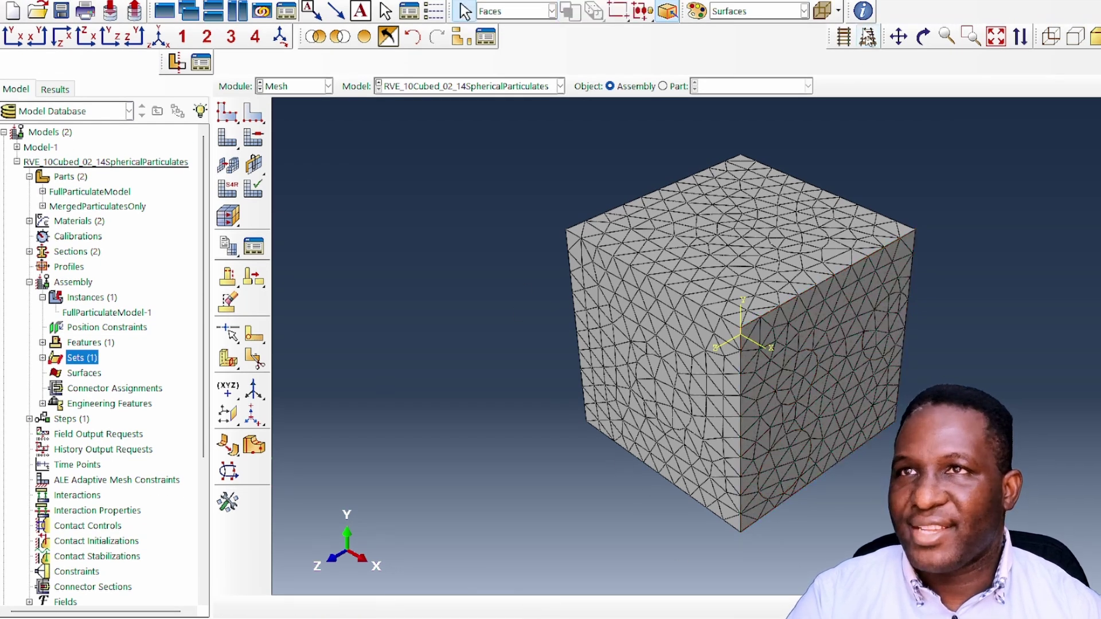
click(758, 7)
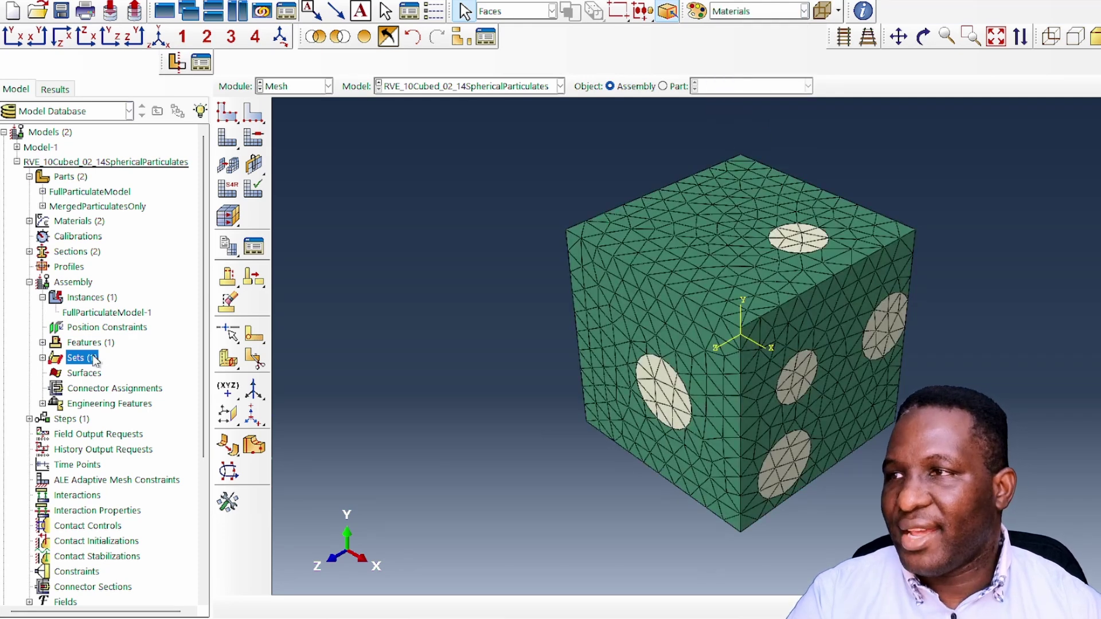
- Create the assembly geometry set XBack from the cube face opposite XFront, selecting by face angle
double_click(94, 359)
text(XBac)
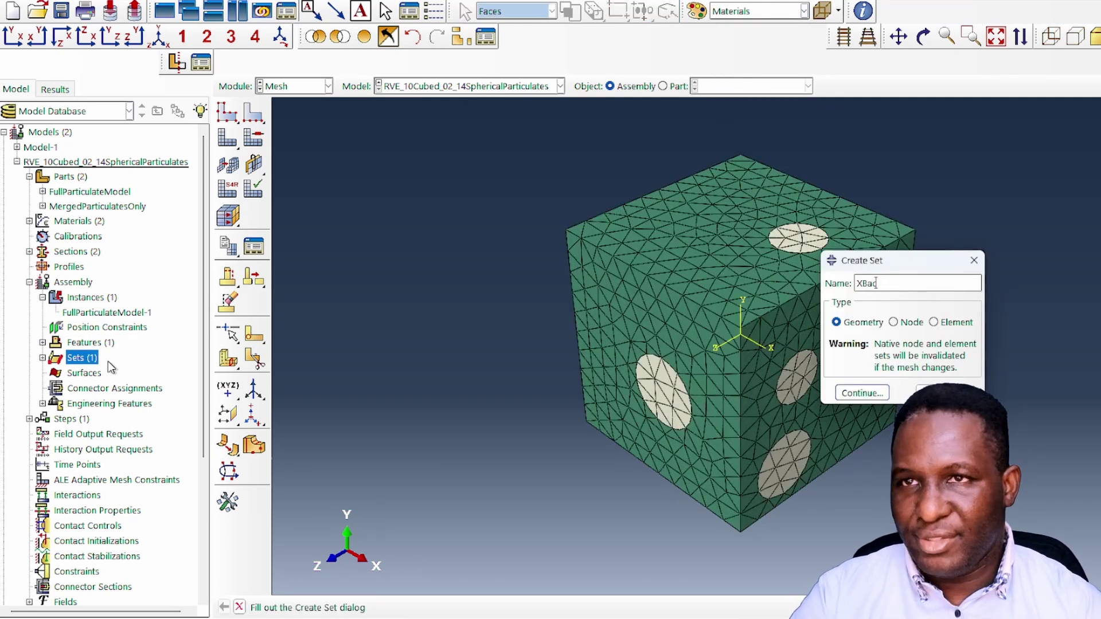
text(ack)
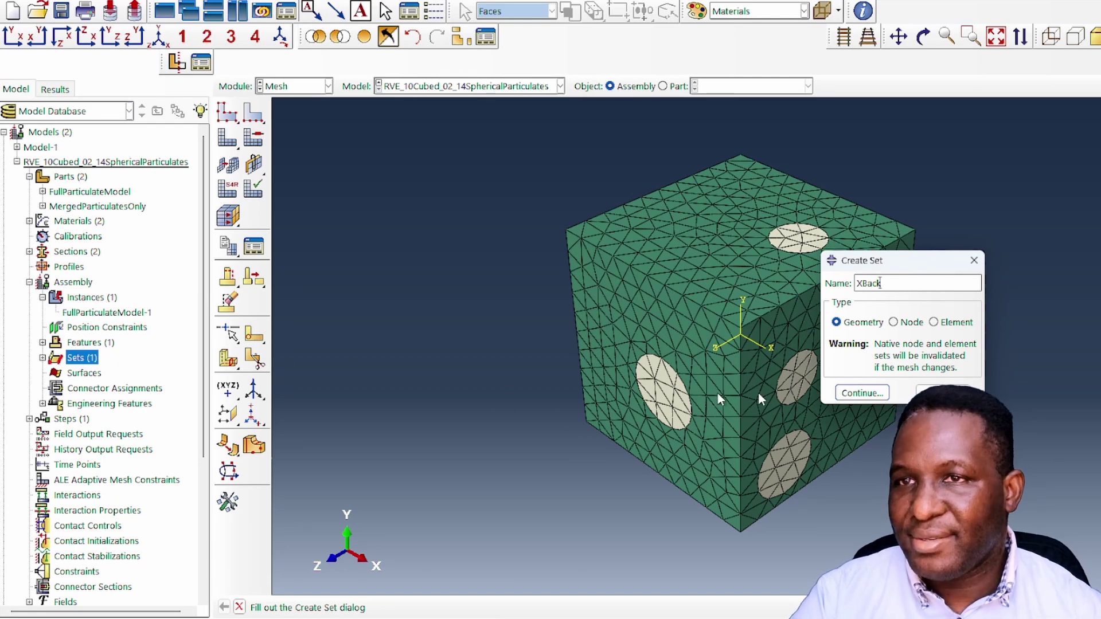
click(863, 393)
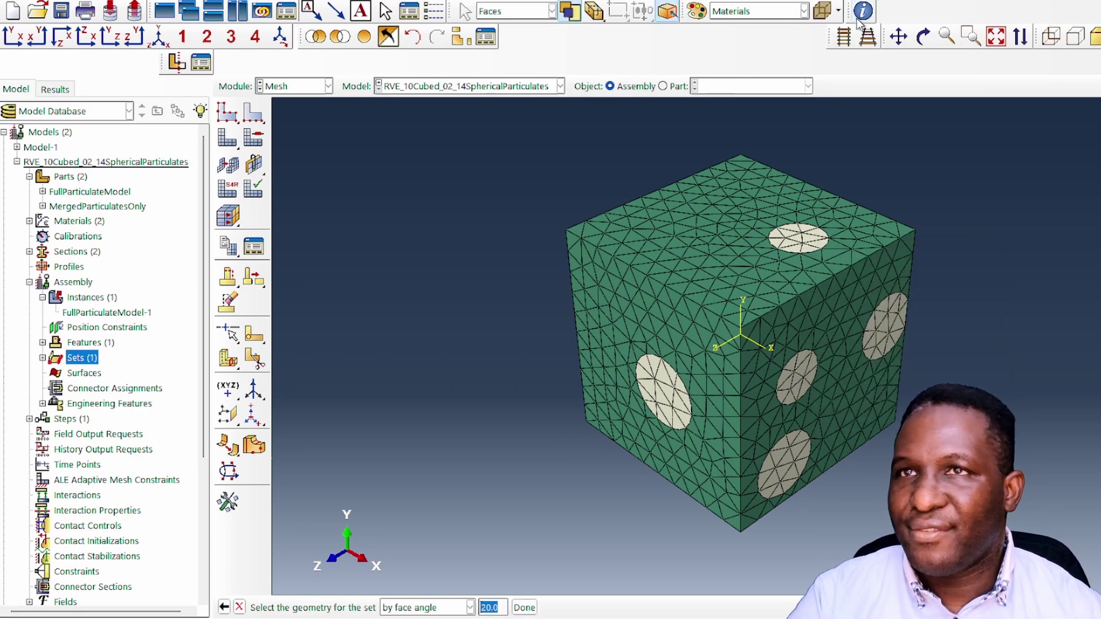
click(923, 37)
drag(648, 336, 472, 367)
right_click(472, 367)
click(515, 470)
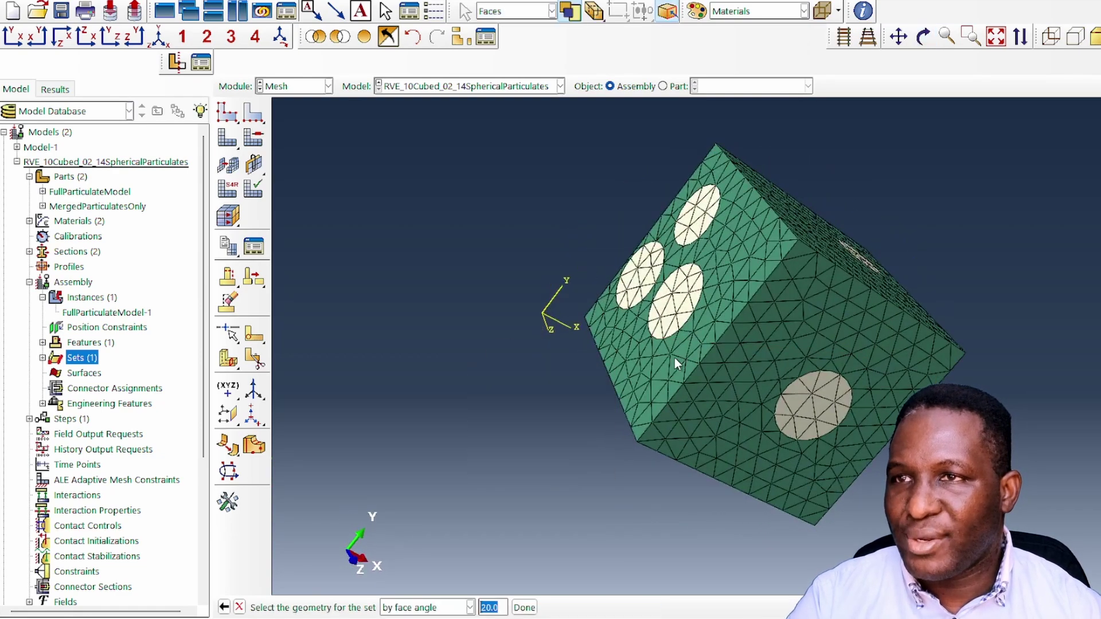
click(677, 365)
click(524, 607)
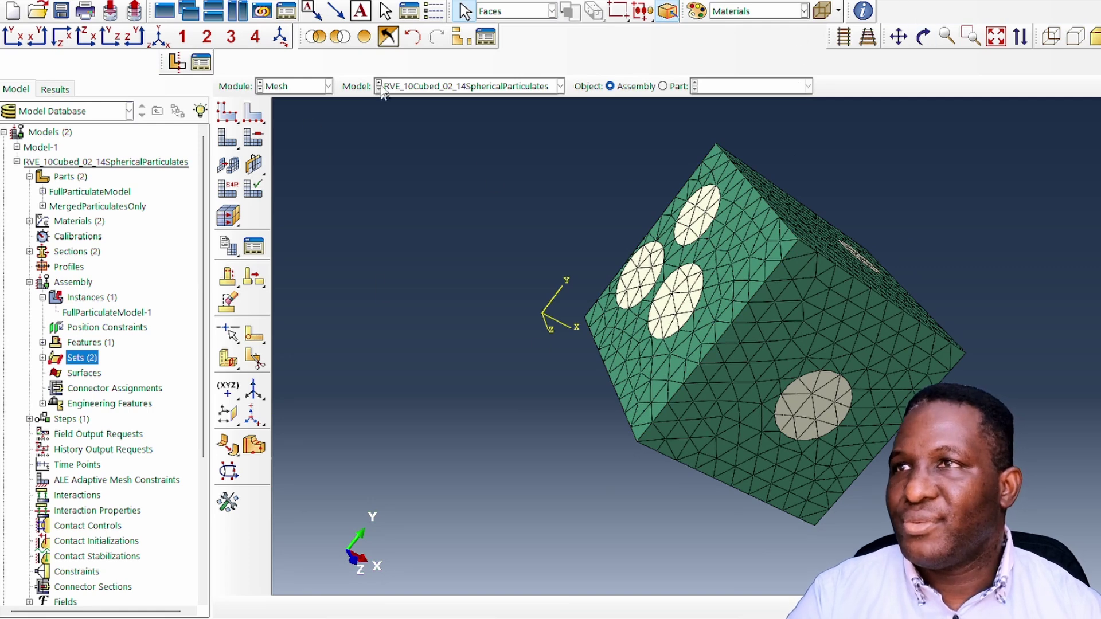
- Create the assembly geometry set YBase from the cube's bottom face, selecting by face angle
click(158, 36)
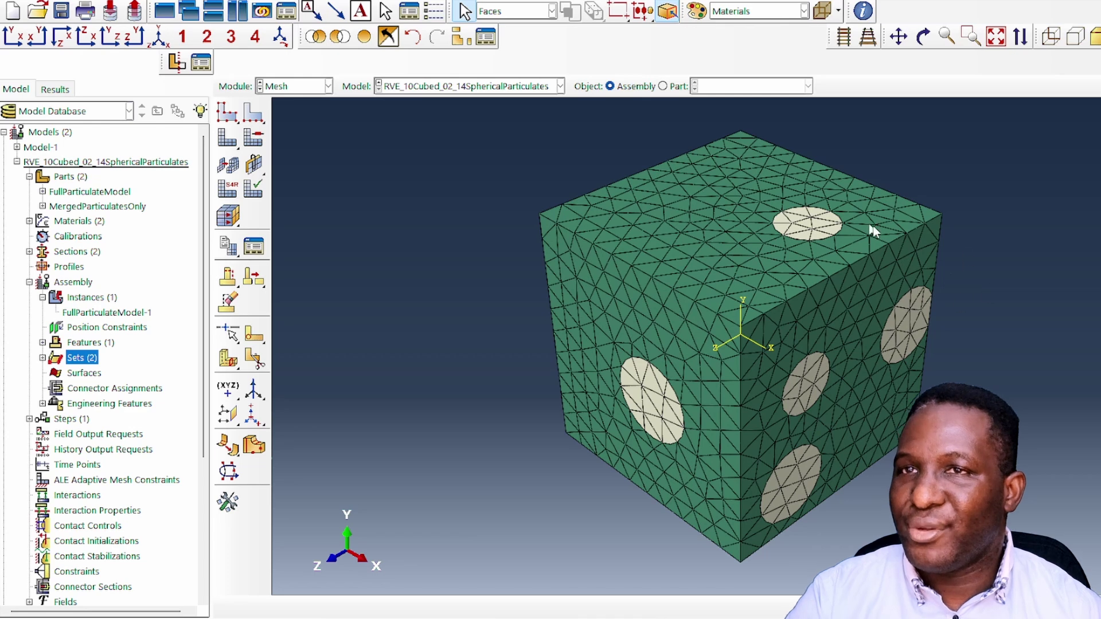
double_click(86, 358)
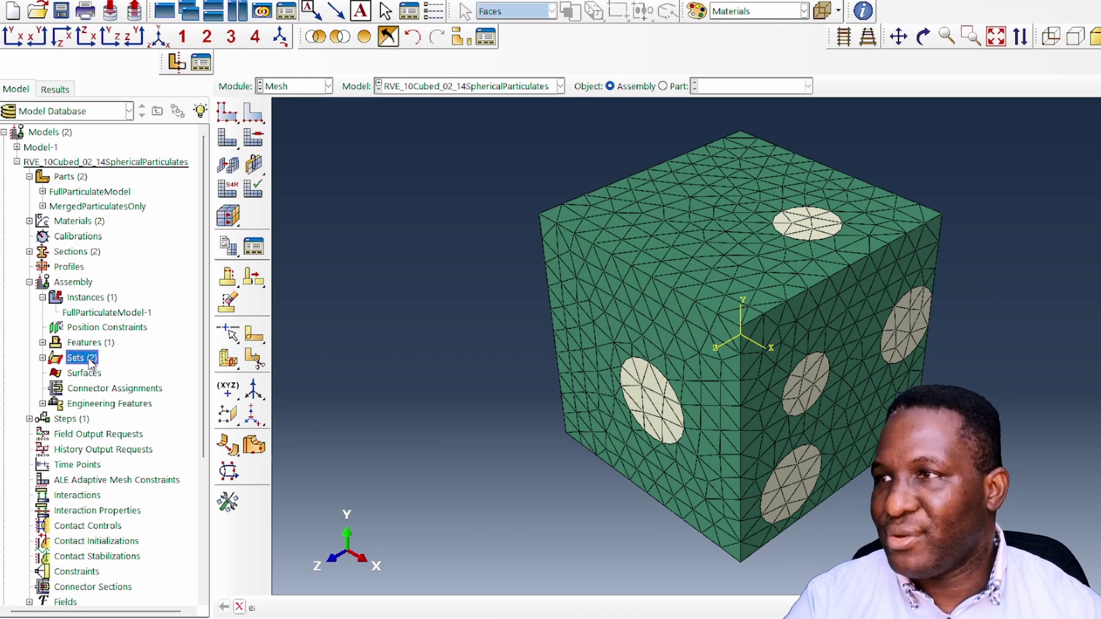
text(YBase)
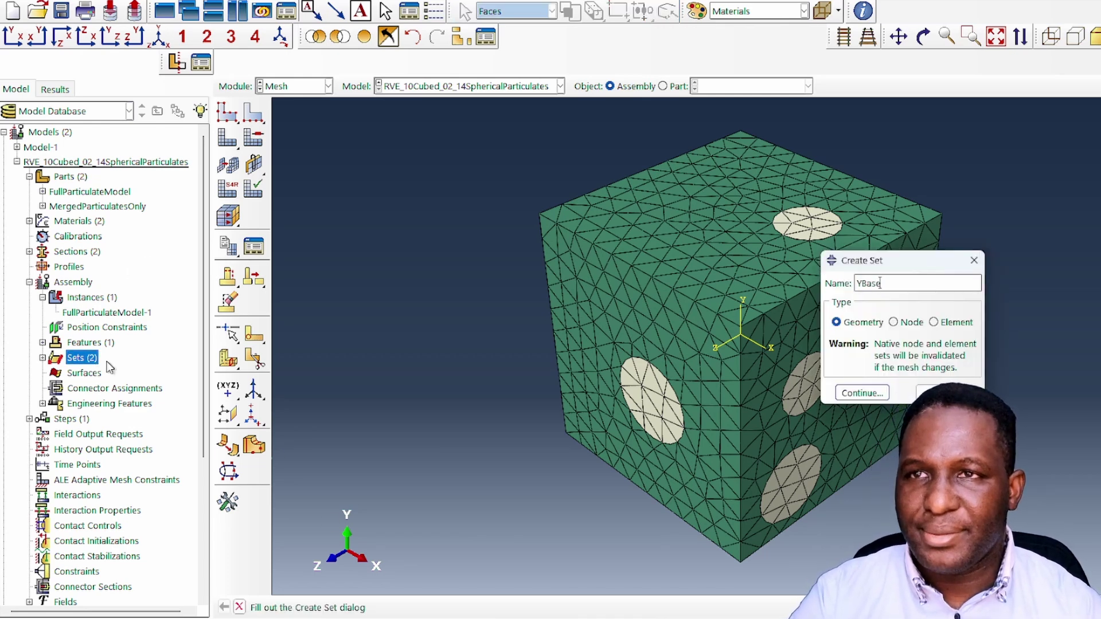
key(Return)
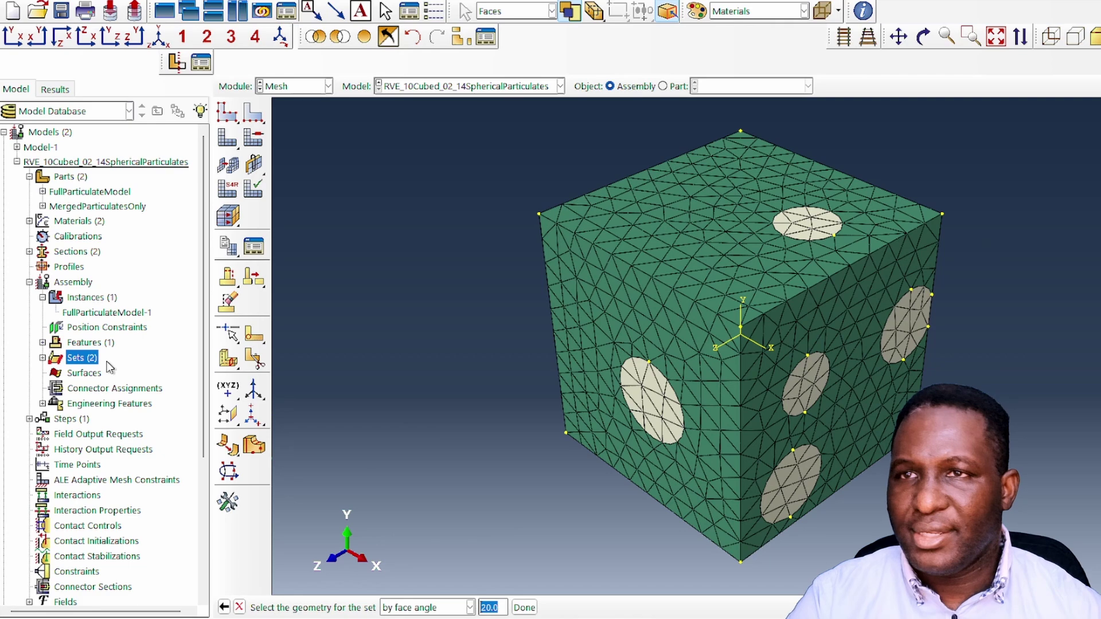
click(924, 38)
drag(573, 459, 573, 344)
right_click(488, 510)
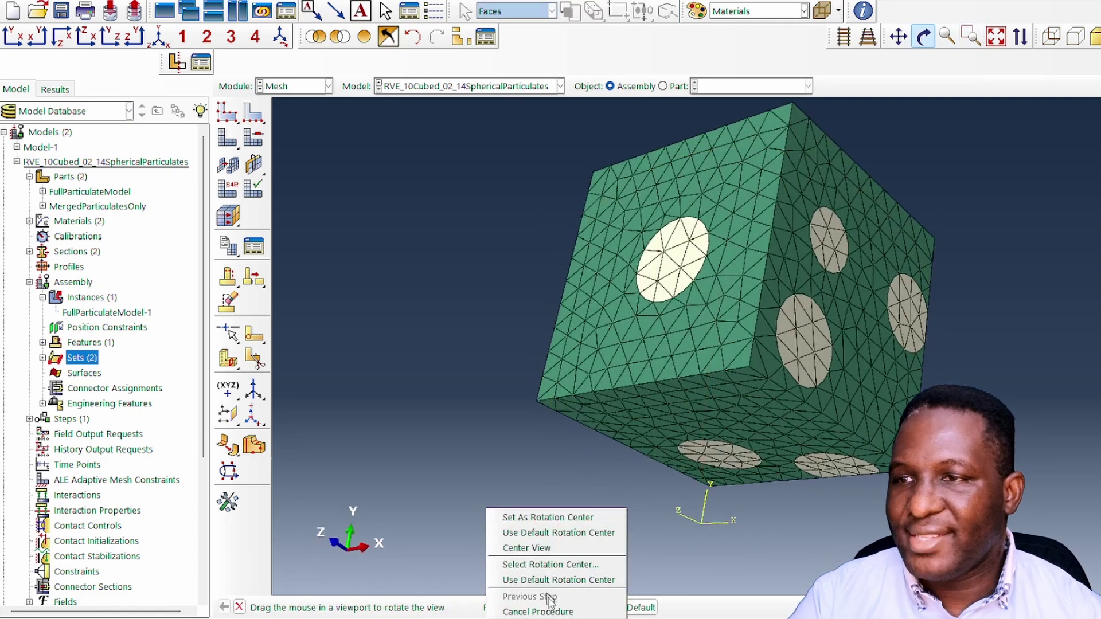
click(538, 612)
click(694, 435)
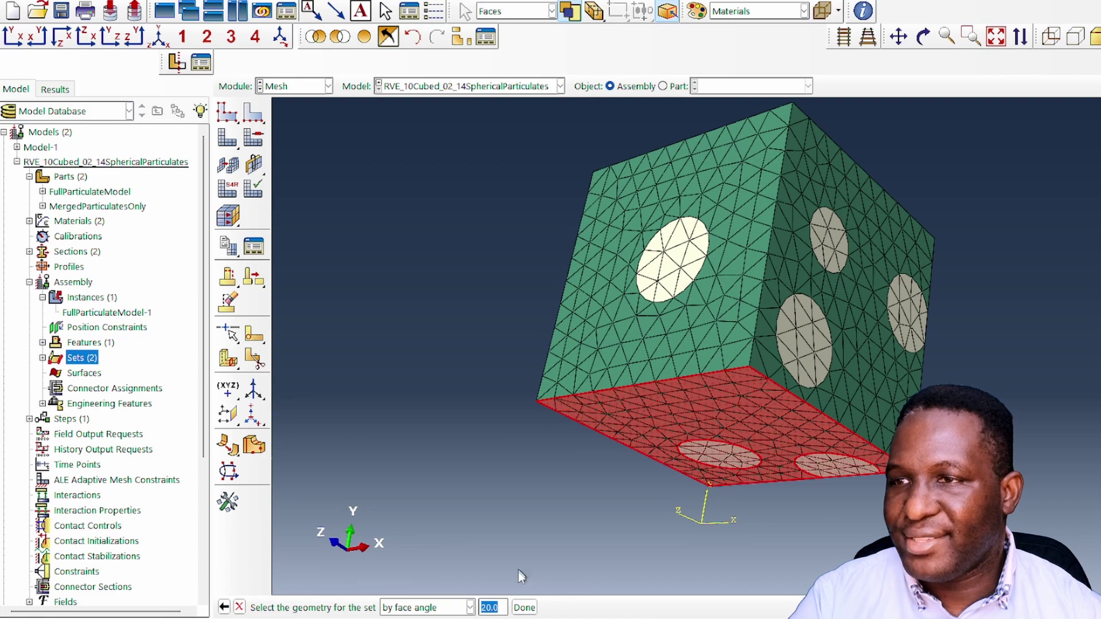
click(524, 607)
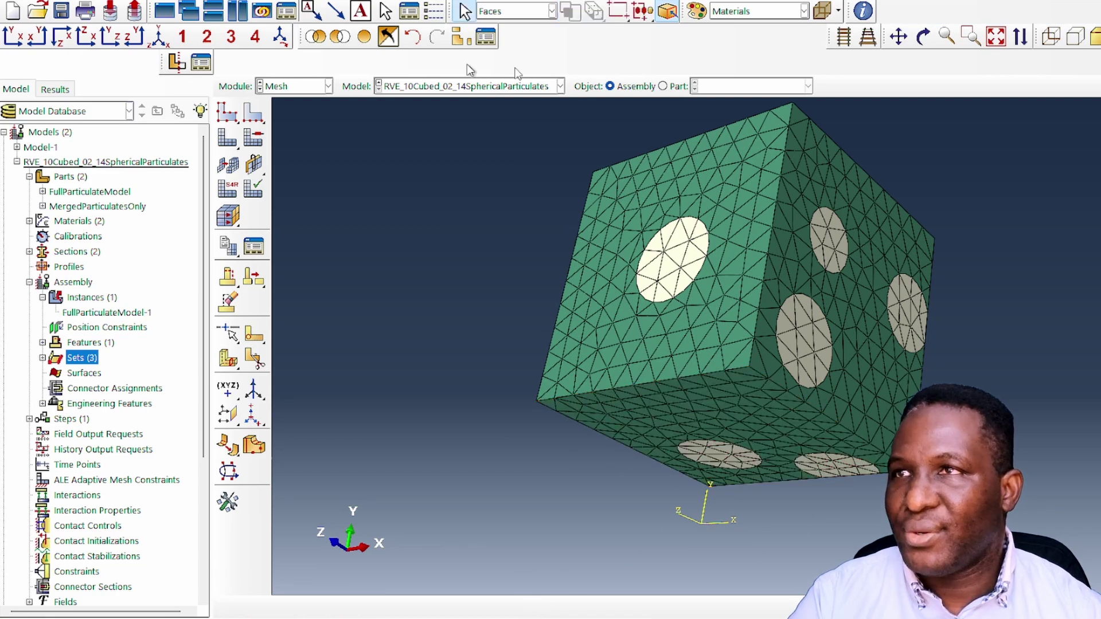
- Create the assembly geometry set ZBack from the cube's negative-Z face, selecting by face angle
click(924, 37)
drag(861, 172, 508, 383)
right_click(508, 383)
click(519, 485)
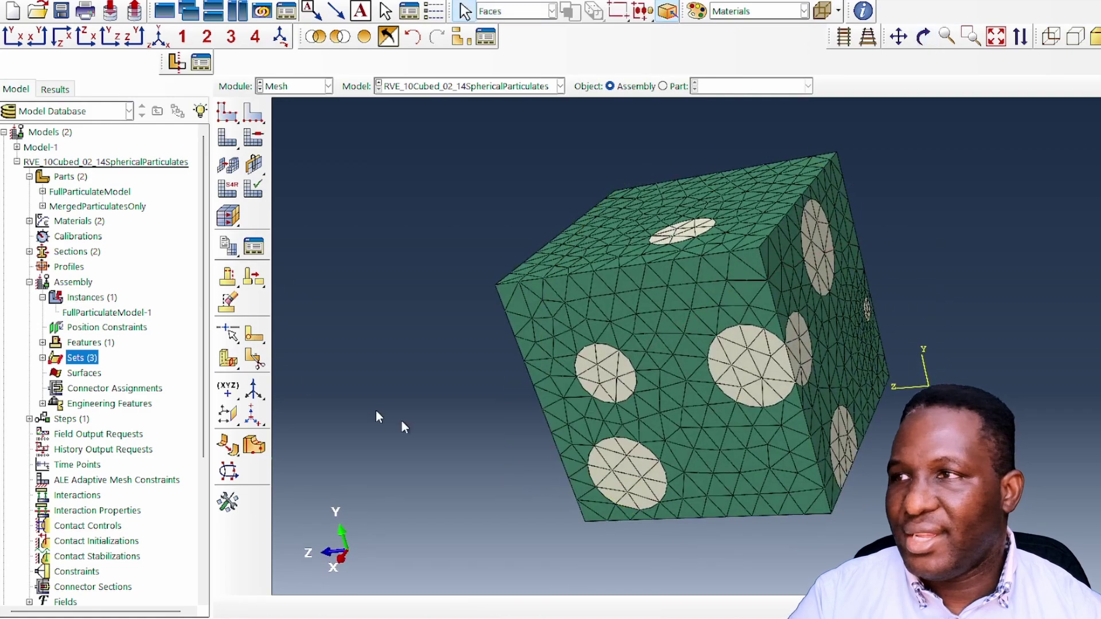
double_click(74, 358)
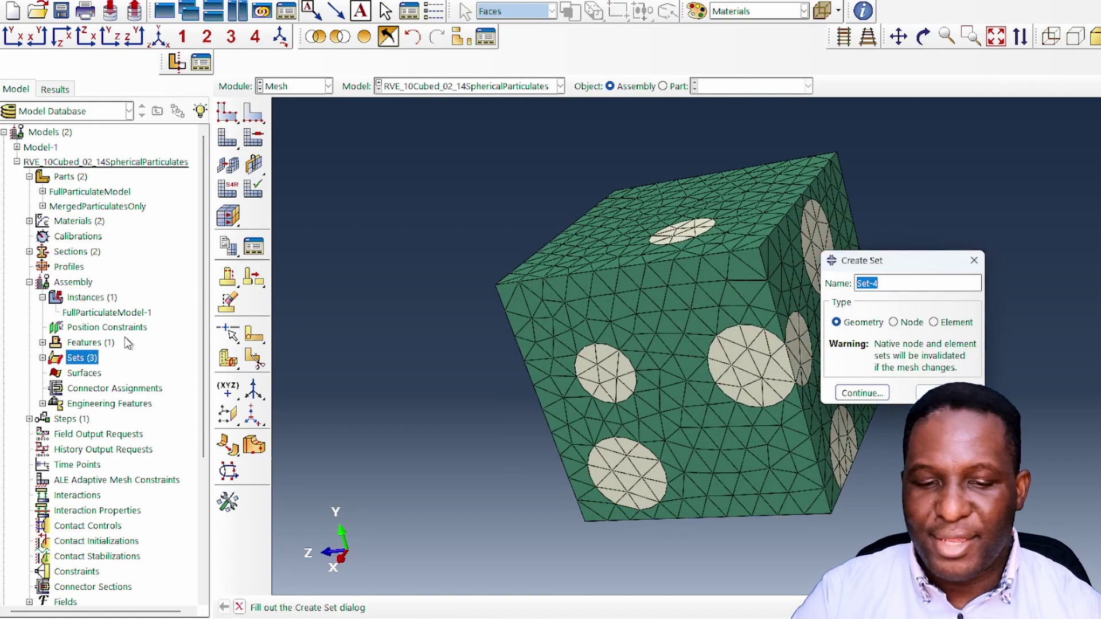
text(ZBack)
key(Return)
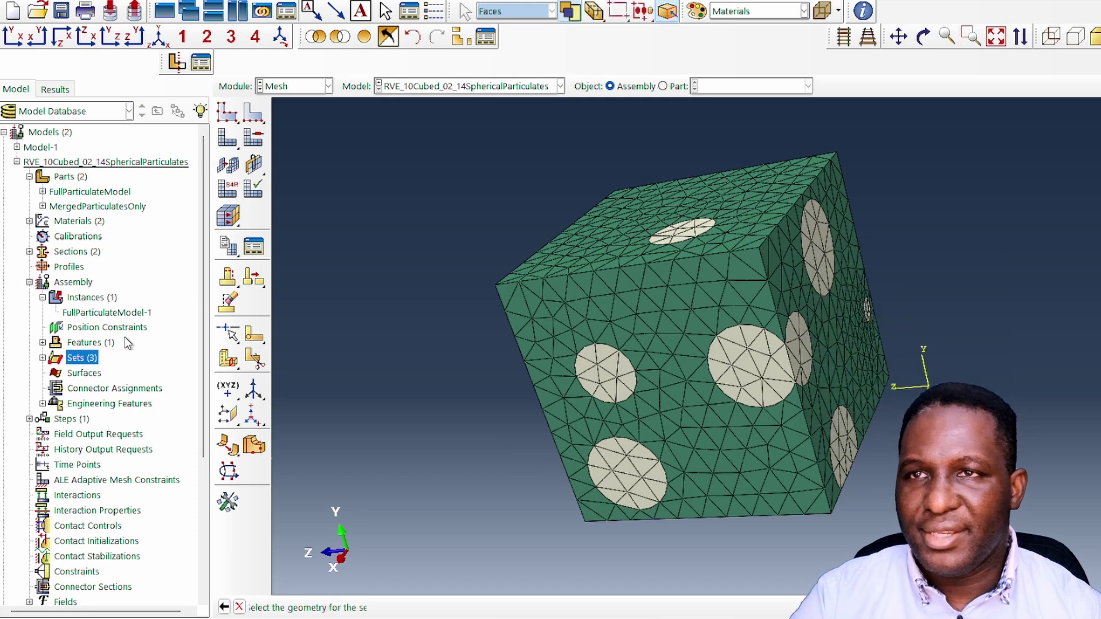
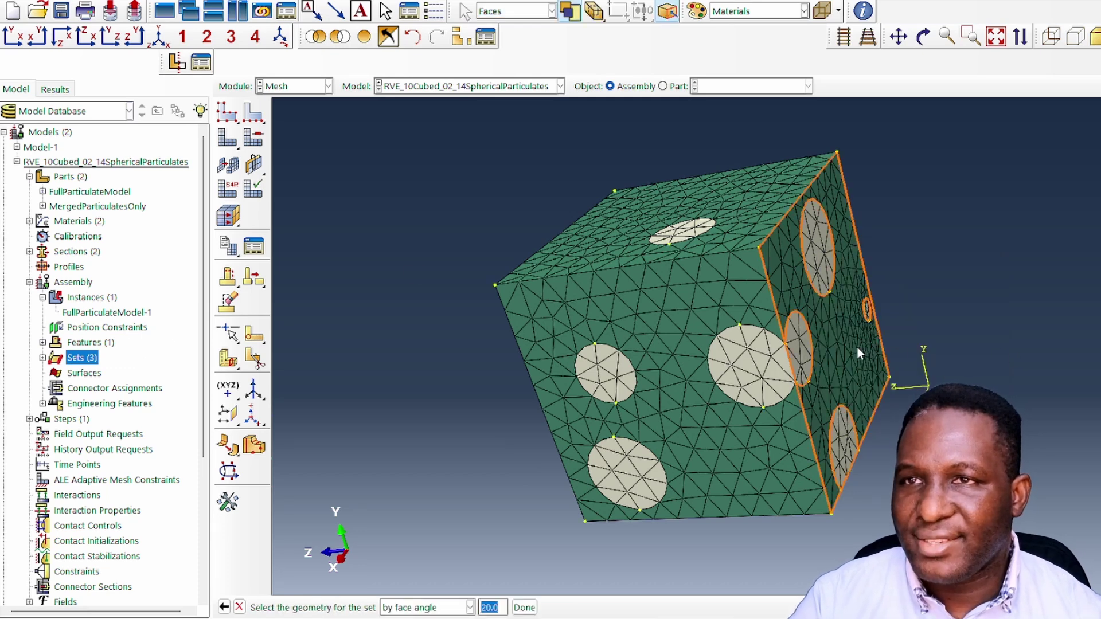
click(523, 608)
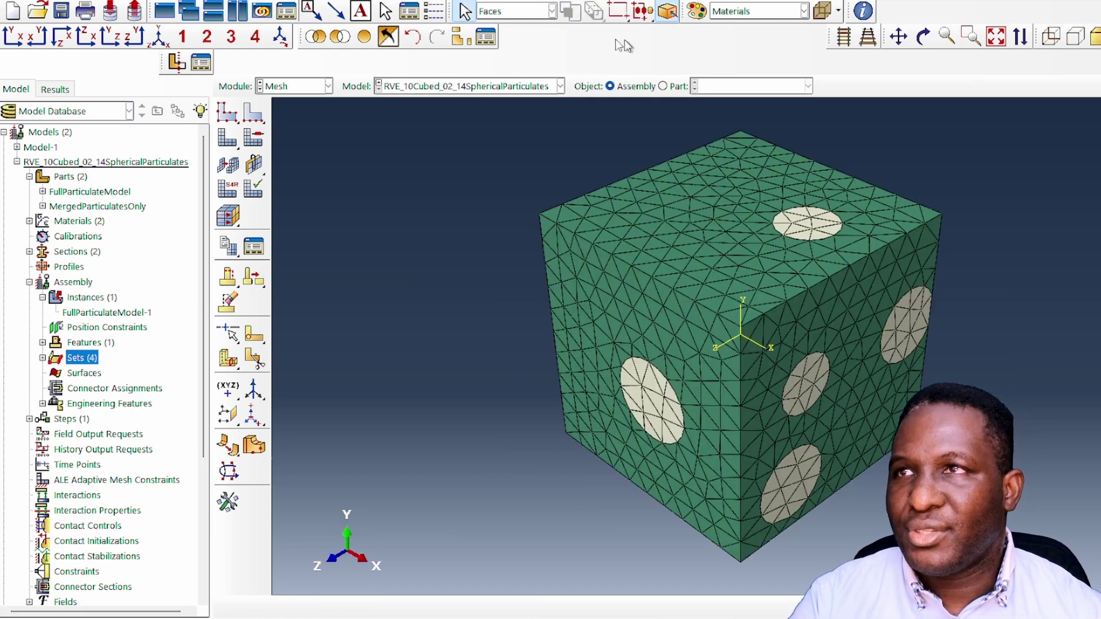
- Colour the assembly by sets and switch to the Assembly module
click(787, 12)
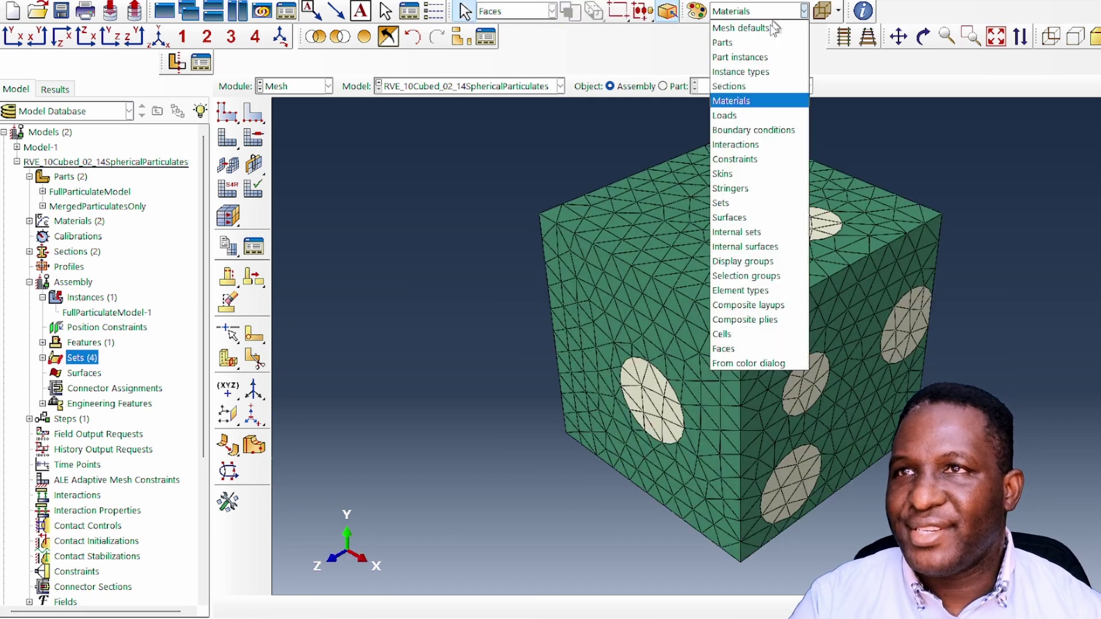
click(755, 211)
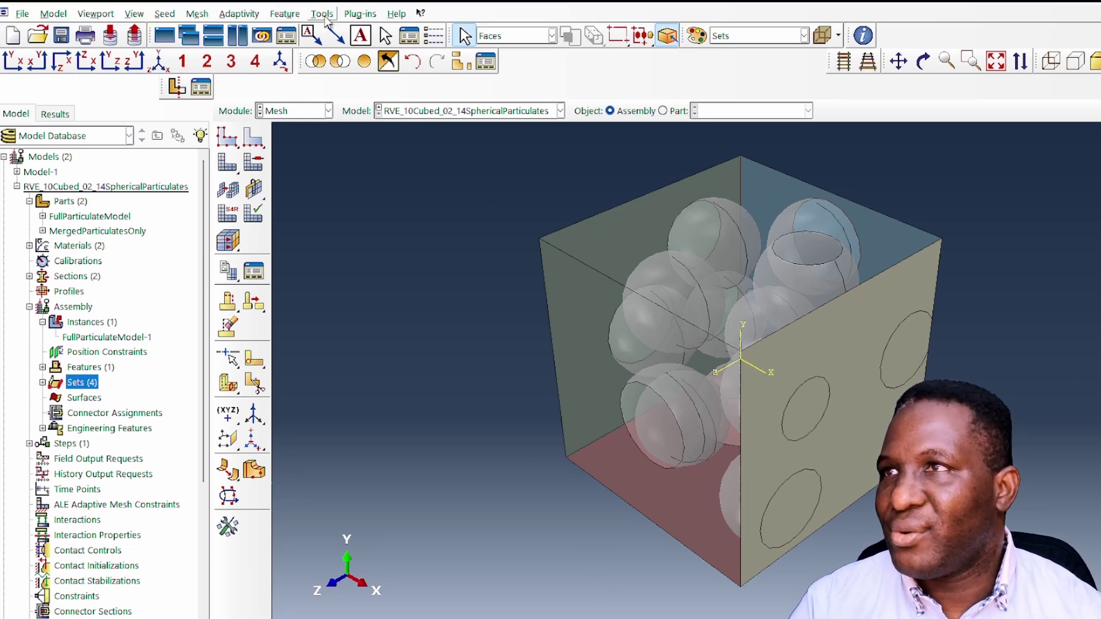
click(326, 20)
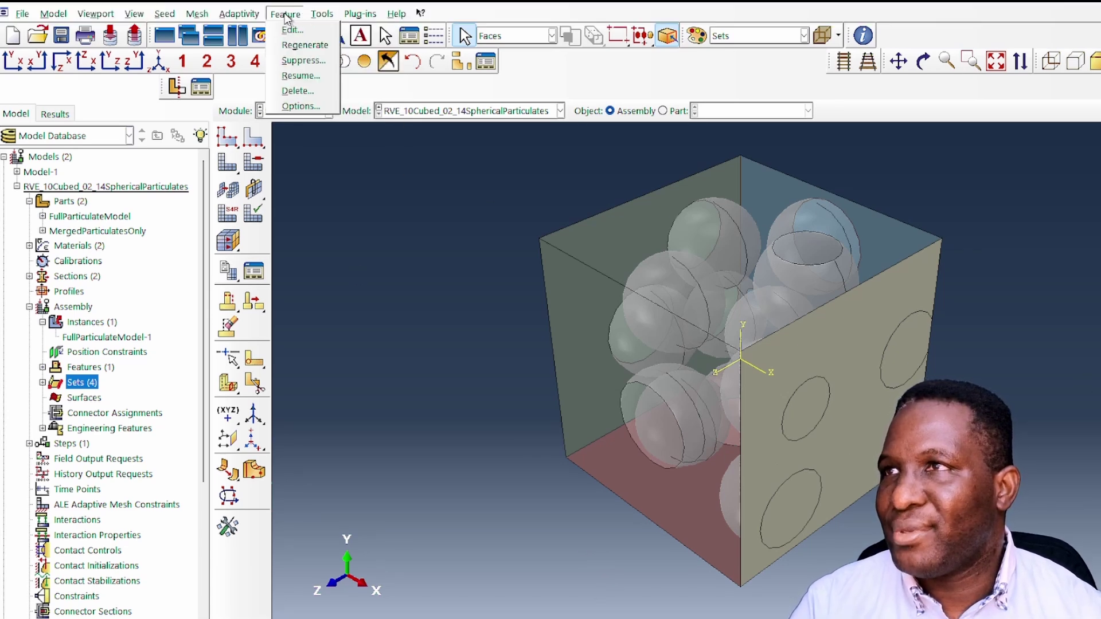
click(387, 210)
click(310, 111)
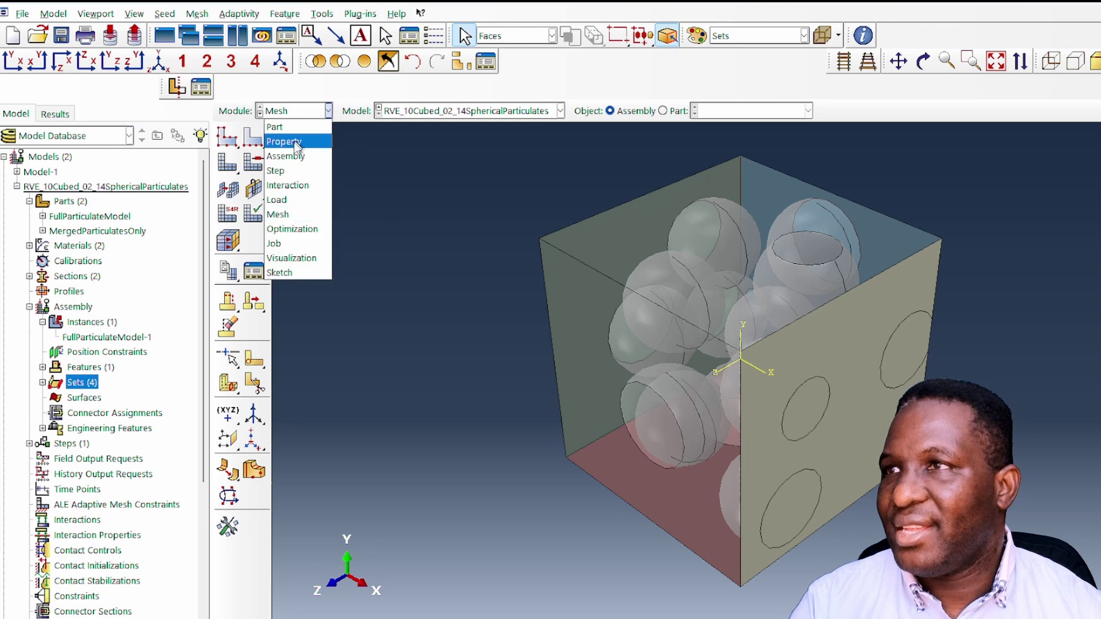
click(297, 150)
- Query the coordinates of the lower rear corner vertex on the cube's positive-X face
click(311, 18)
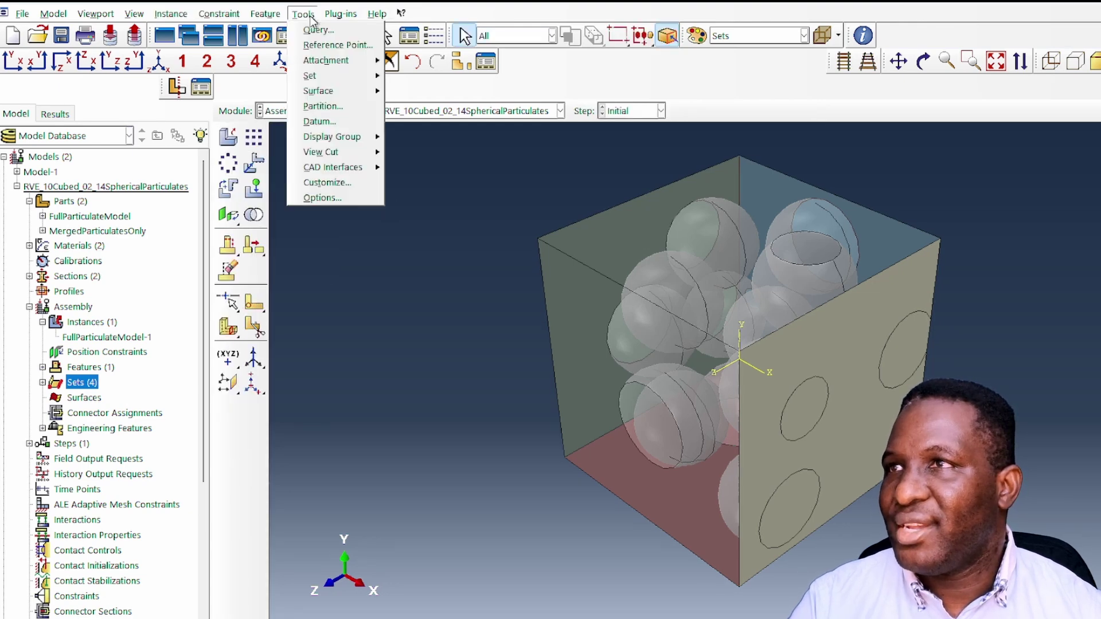
click(326, 45)
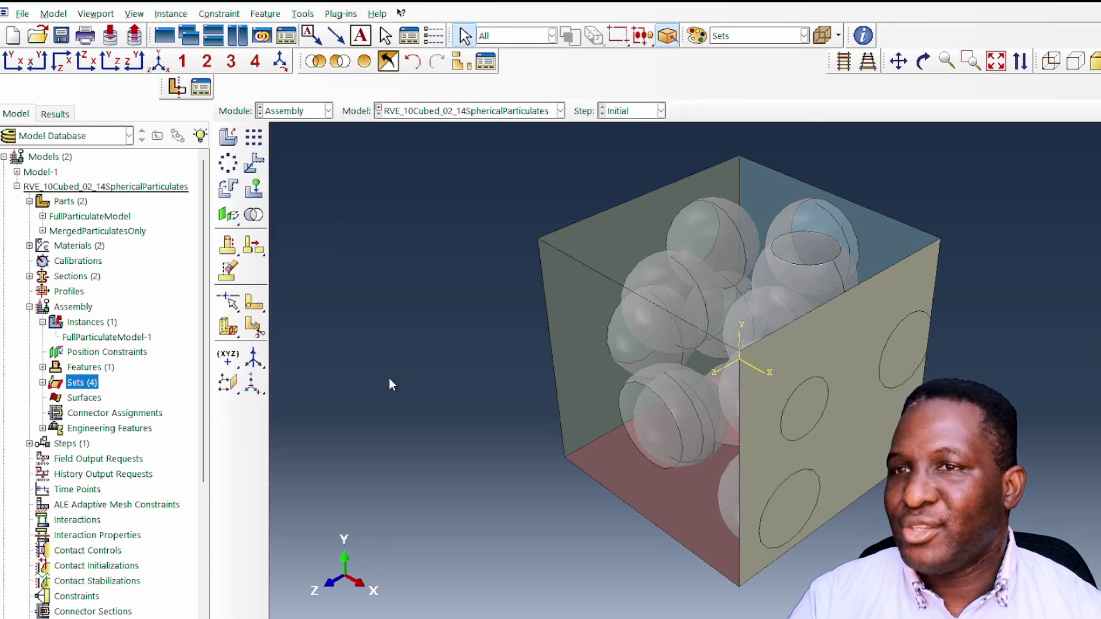
click(861, 36)
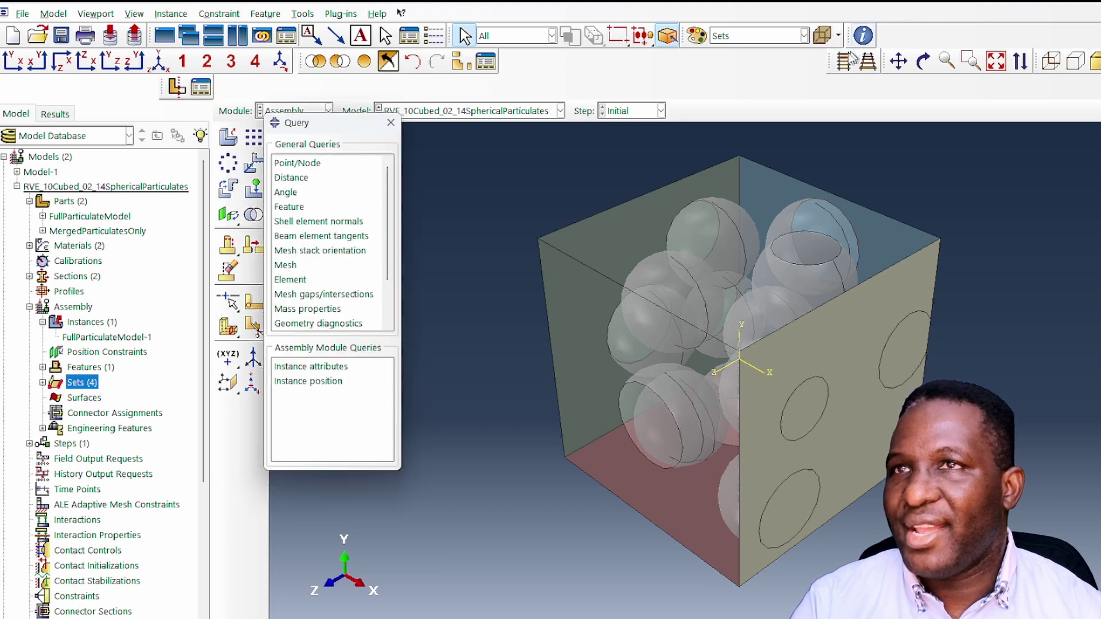
click(298, 163)
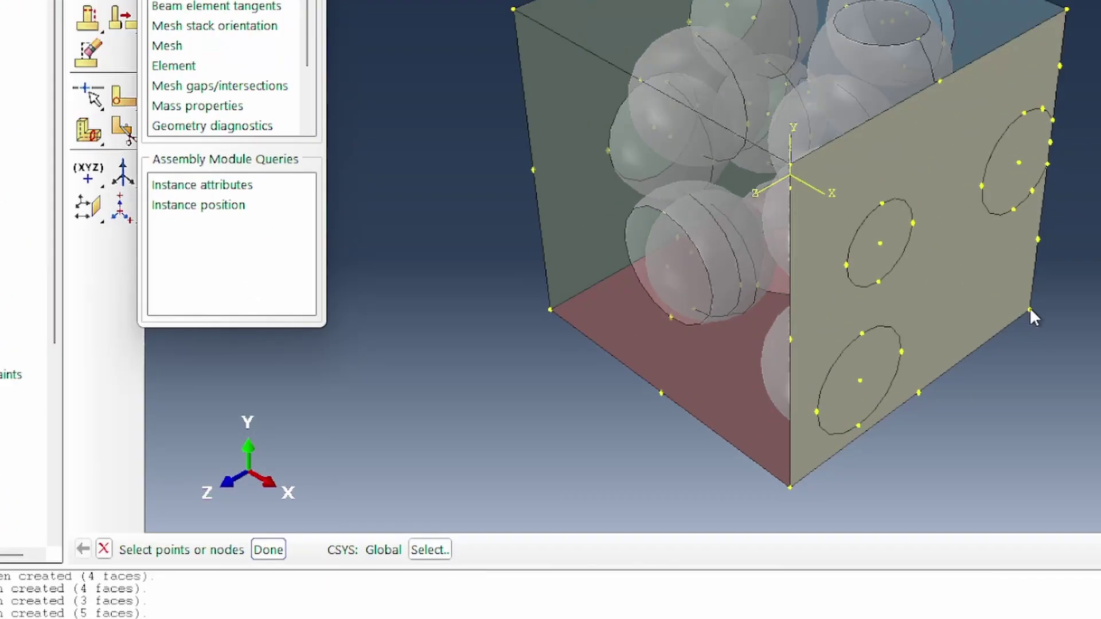
click(912, 457)
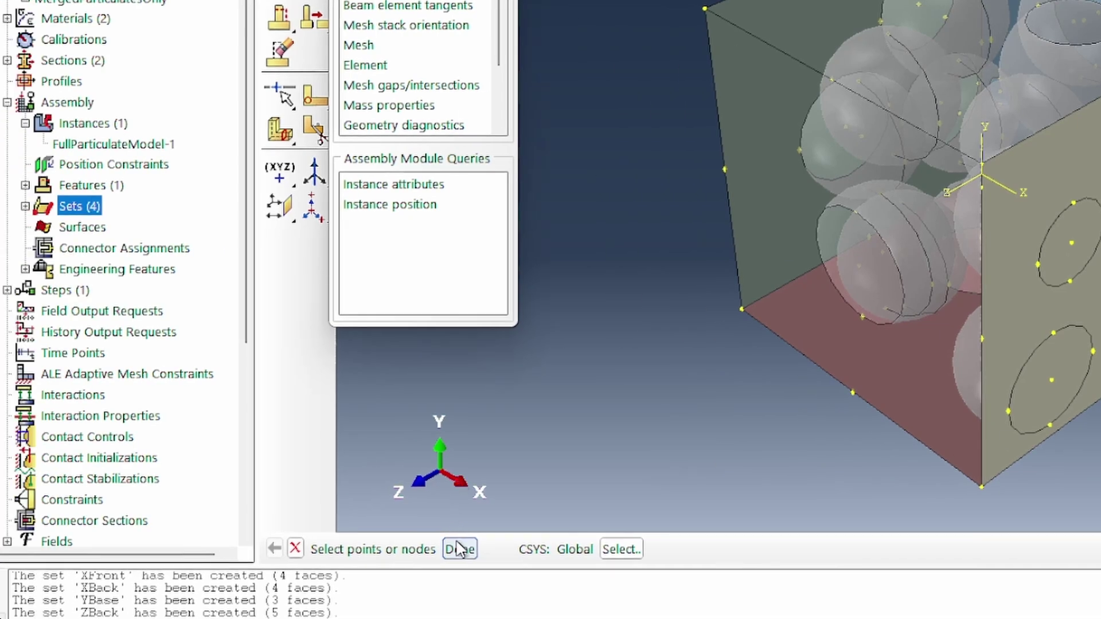
click(332, 549)
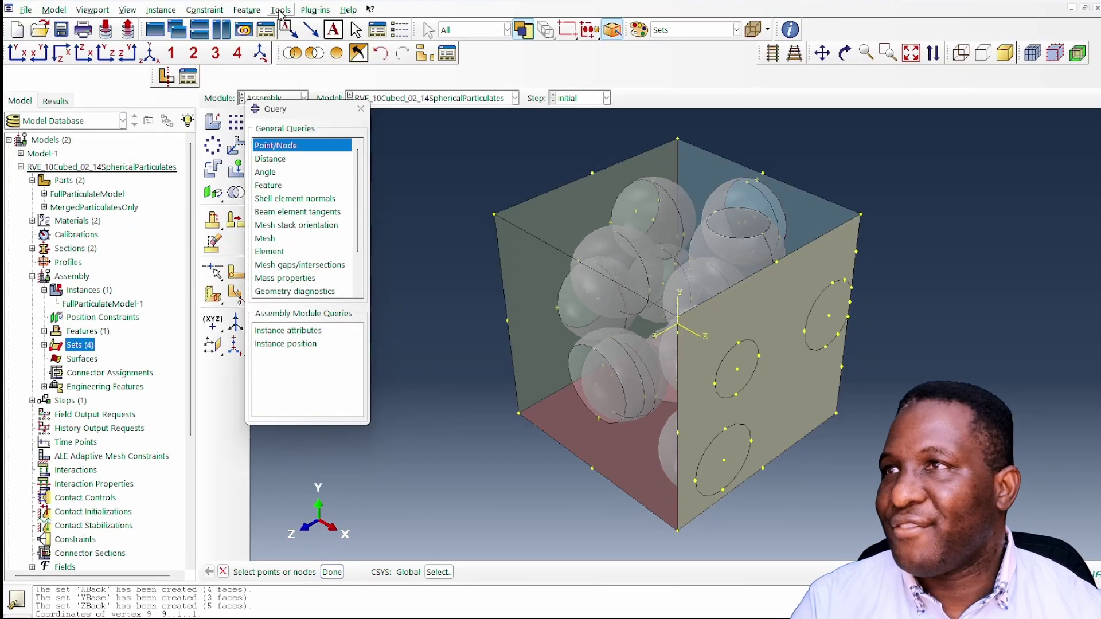
- Create a reference point at coordinates 10,1,1, just outside the cube's positive-X face, and close the point query
click(280, 10)
click(304, 37)
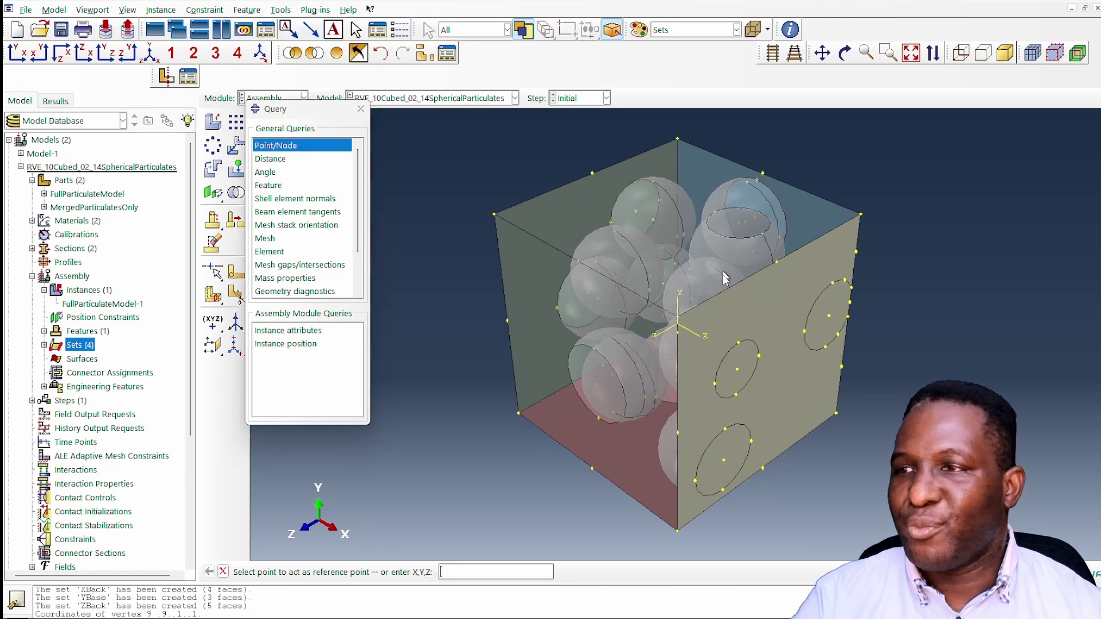
text(10,1,1)
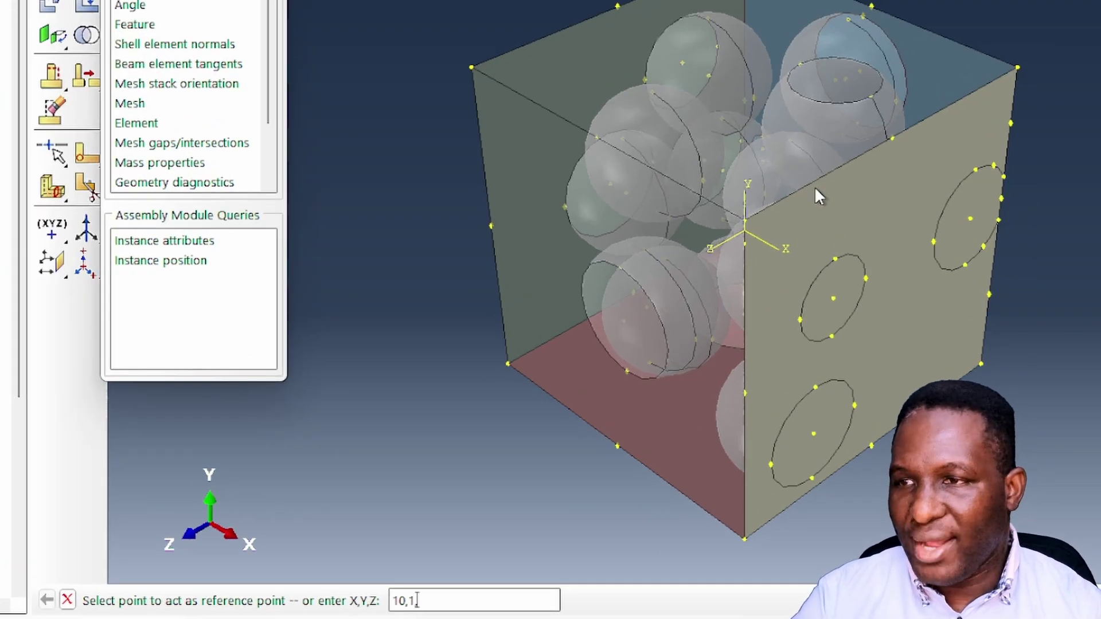
key(Return)
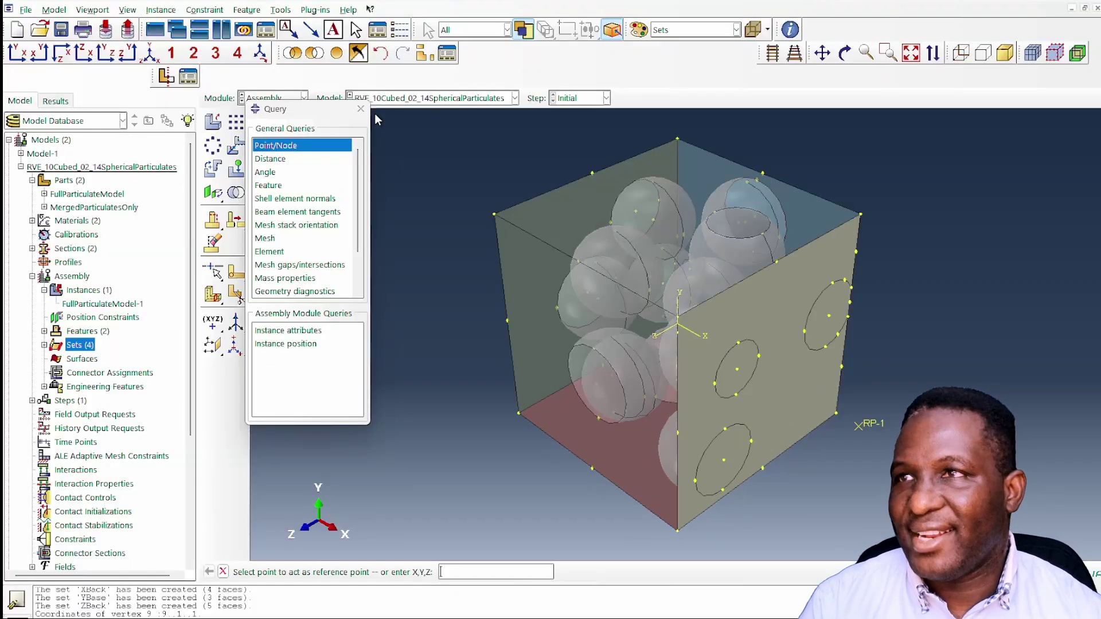
click(367, 106)
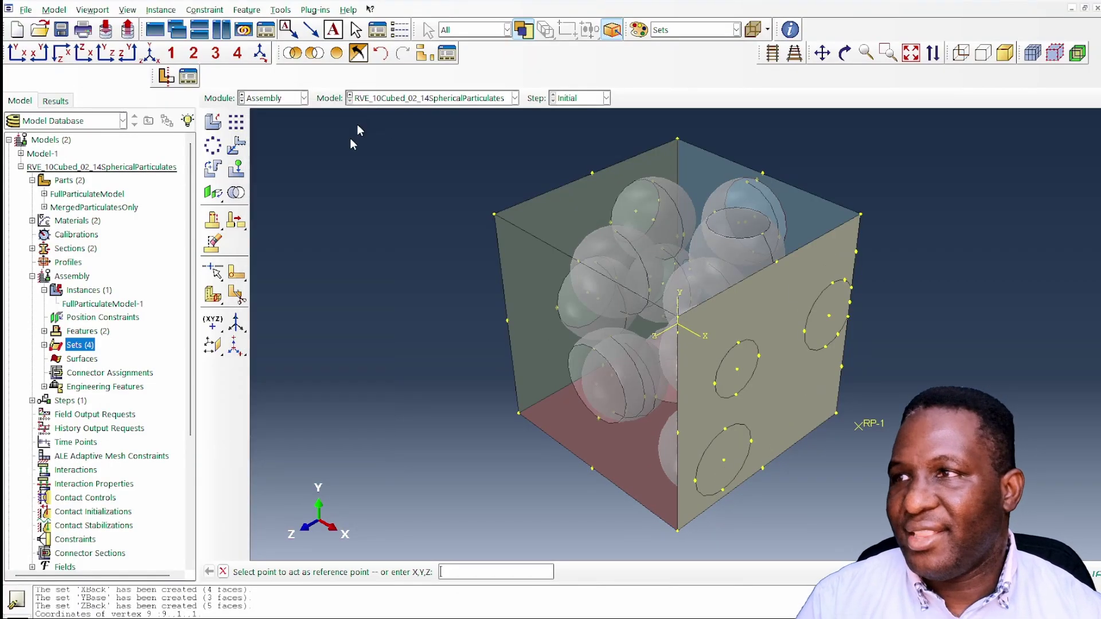
- Create the assembly geometry set RPSet containing the reference point
double_click(79, 345)
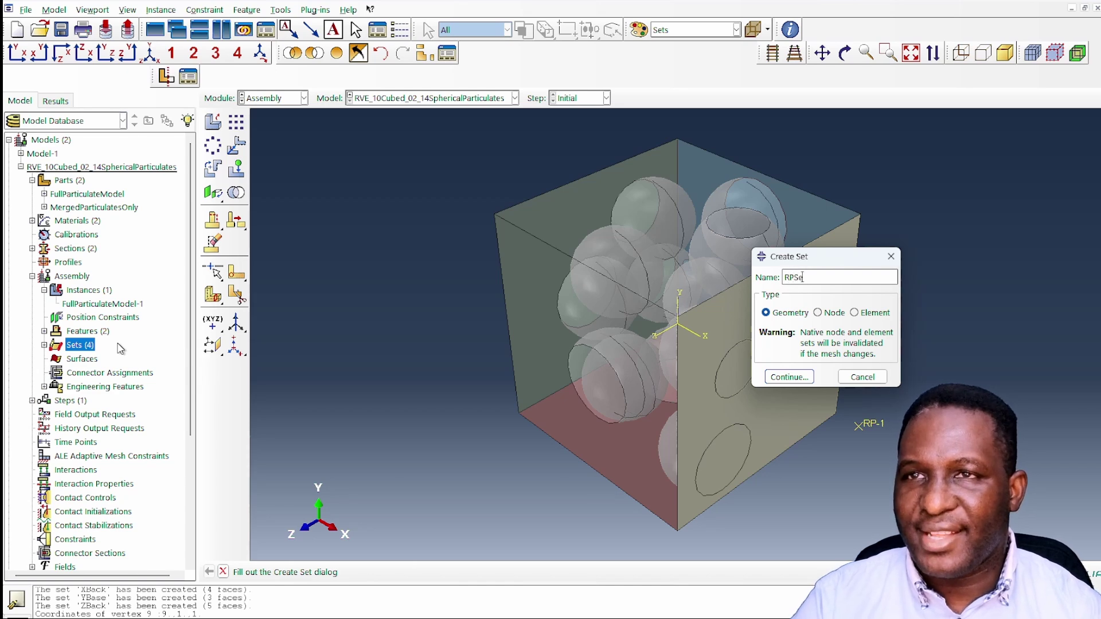
click(789, 377)
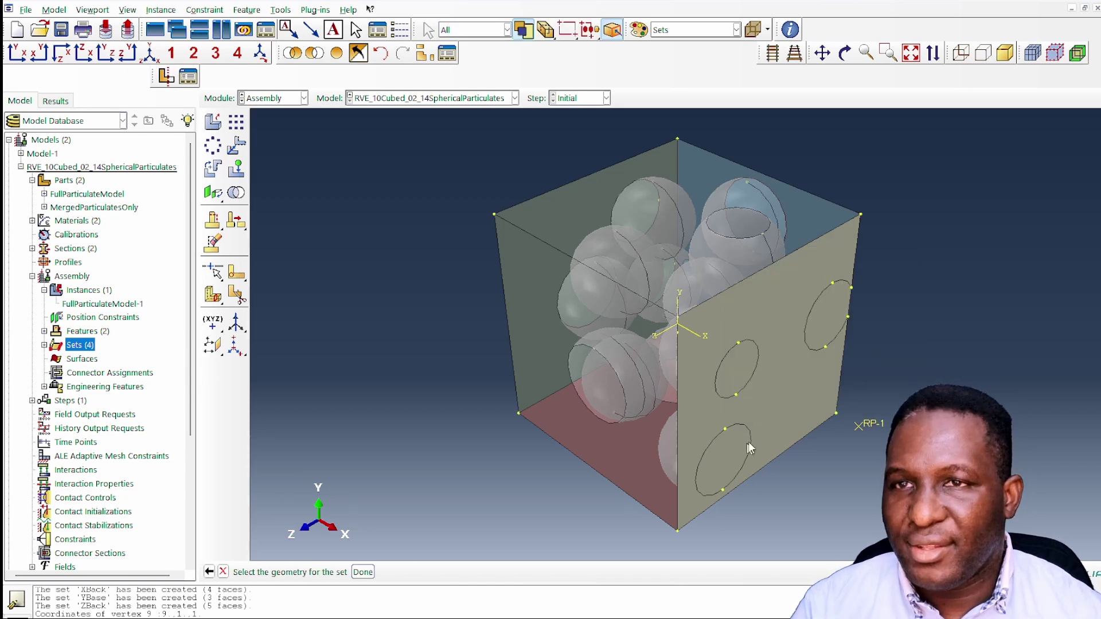
click(869, 424)
click(363, 572)
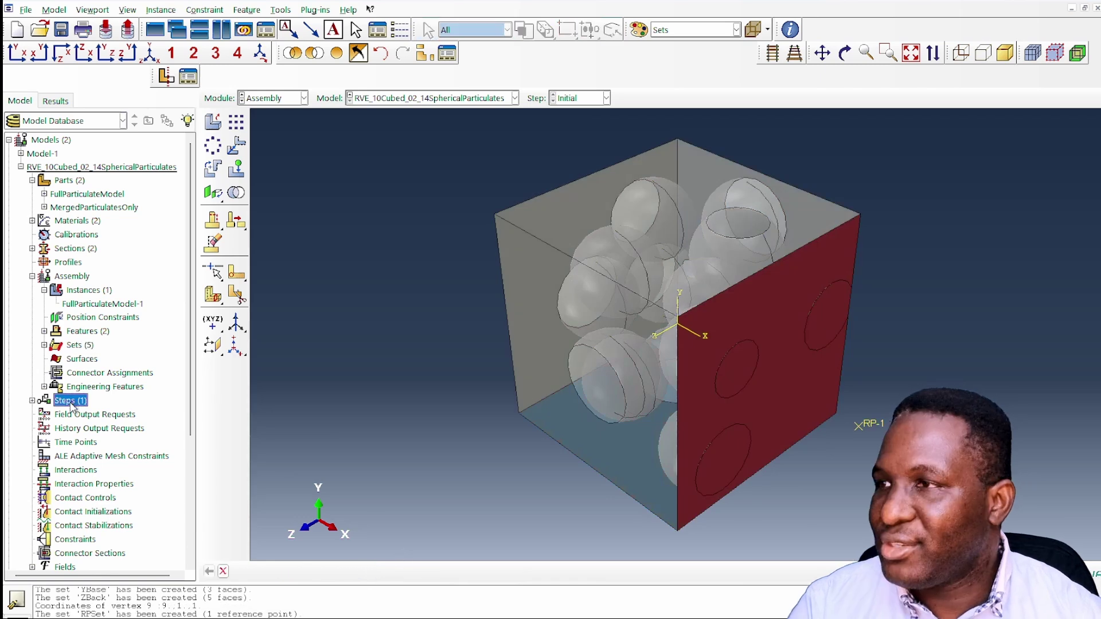
- Create a Static, General analysis step named LoadingStep with the default settings
text(LoadingStep)
click(359, 372)
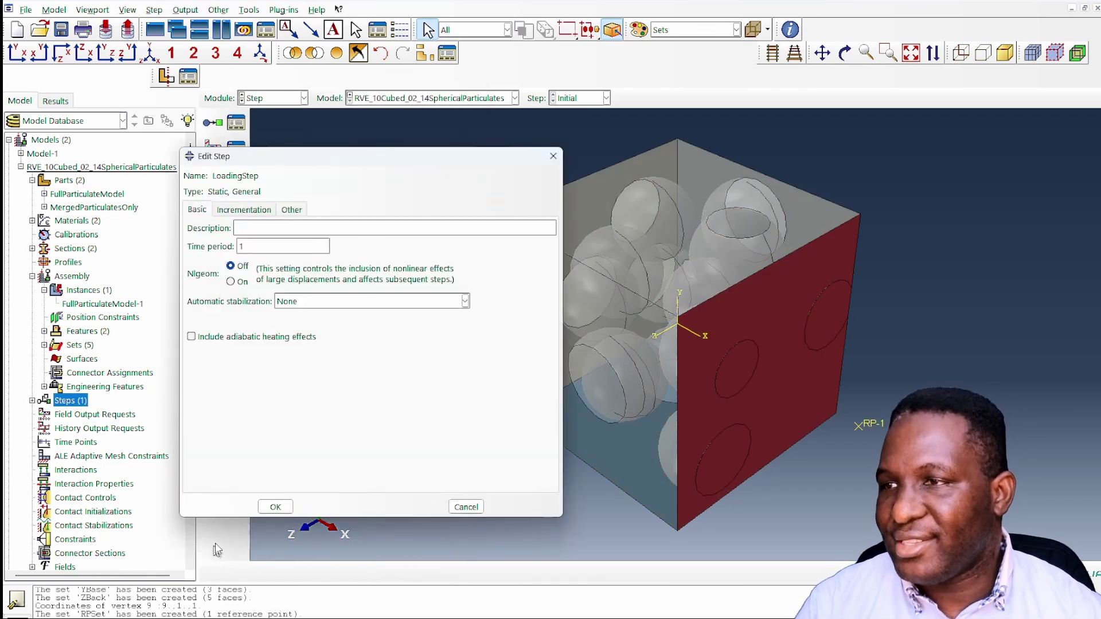
click(276, 508)
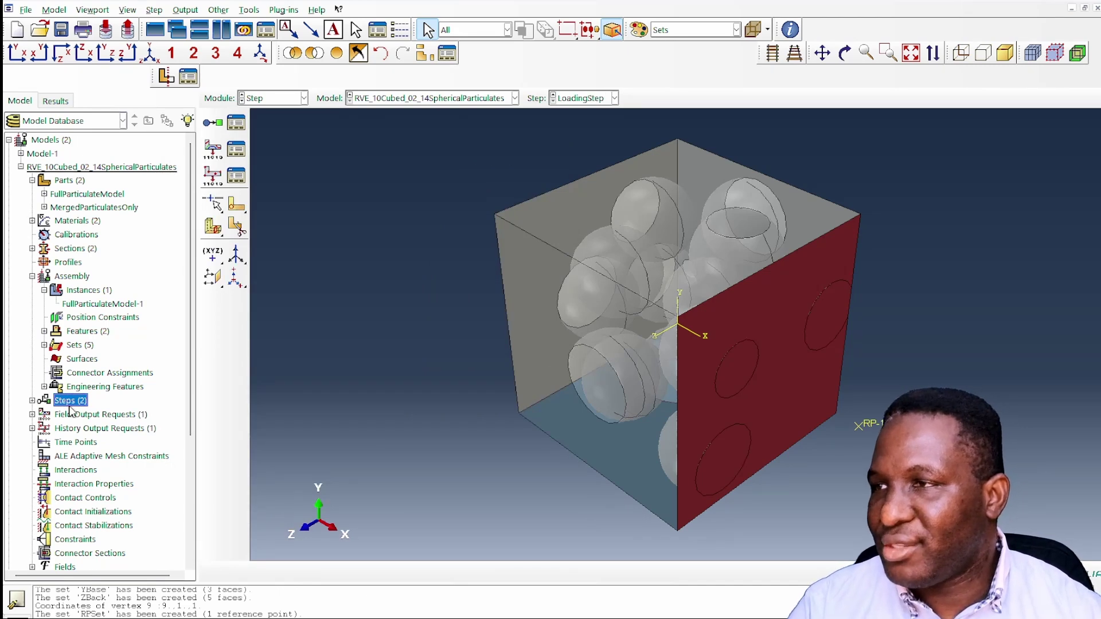
- Create an Equation constraint named XConstraint
scroll(75, 420, down, 1)
scroll(74, 420, down, 1)
click(75, 456)
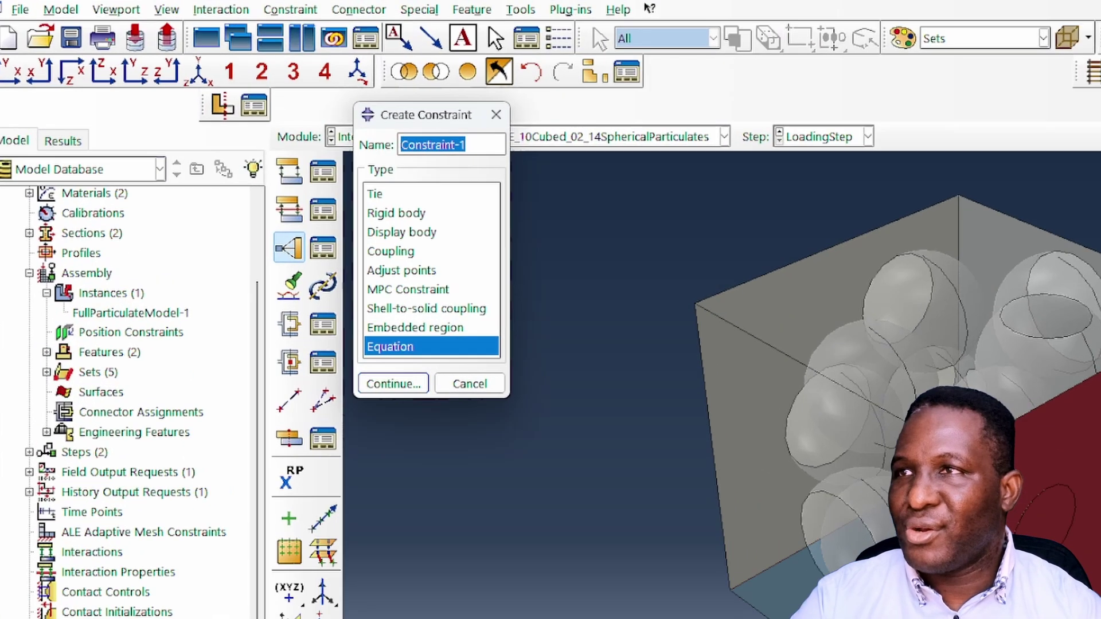
text(XF)
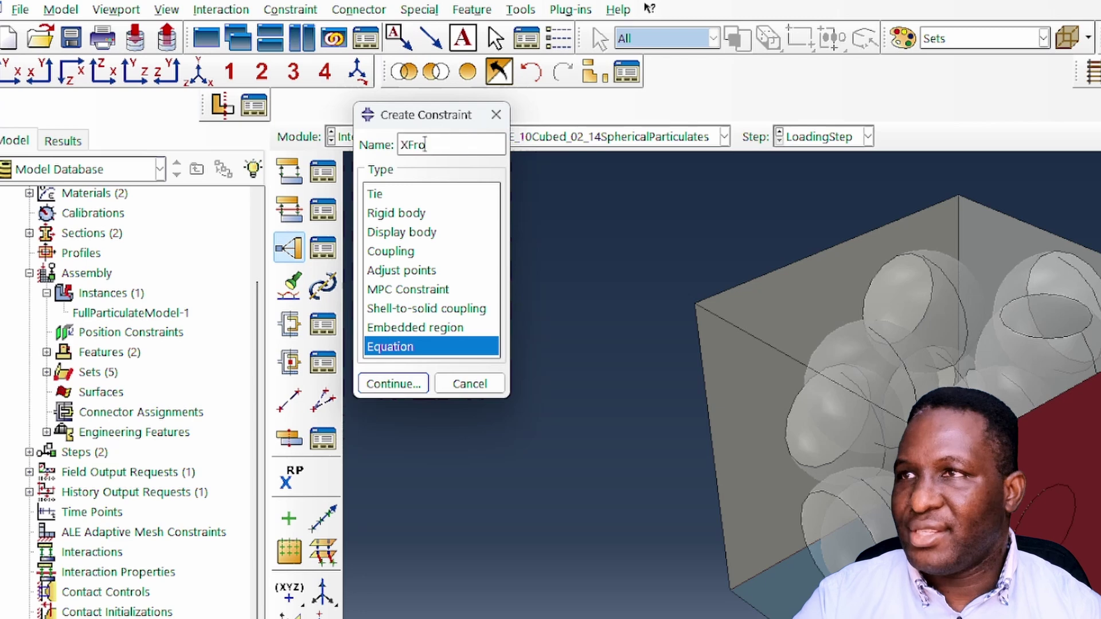
key(BackSpace)
text(Constraint)
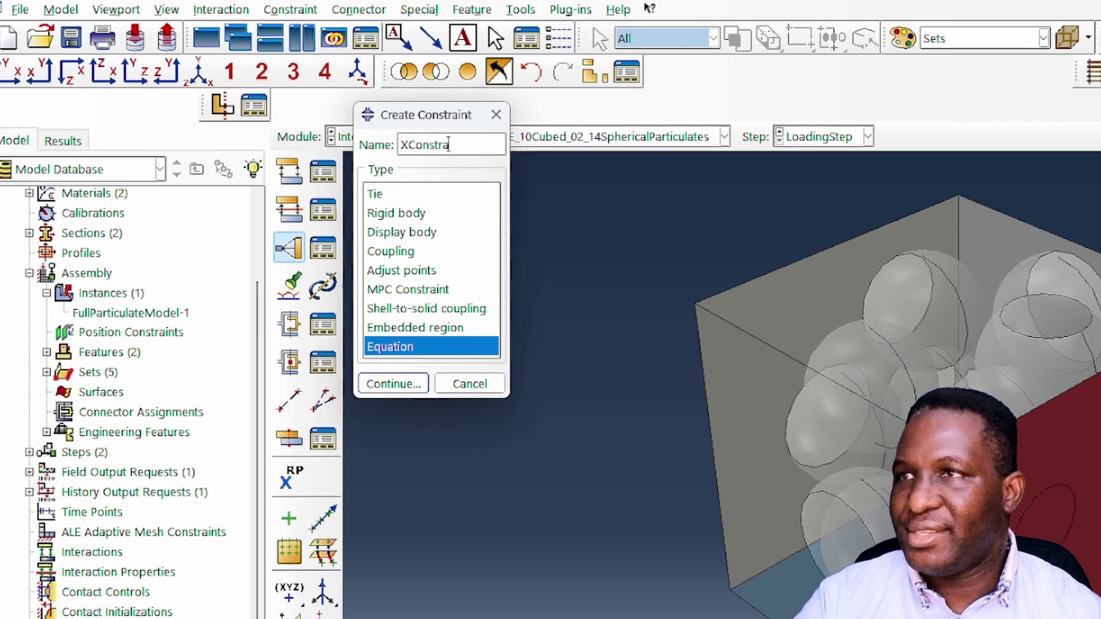
click(395, 391)
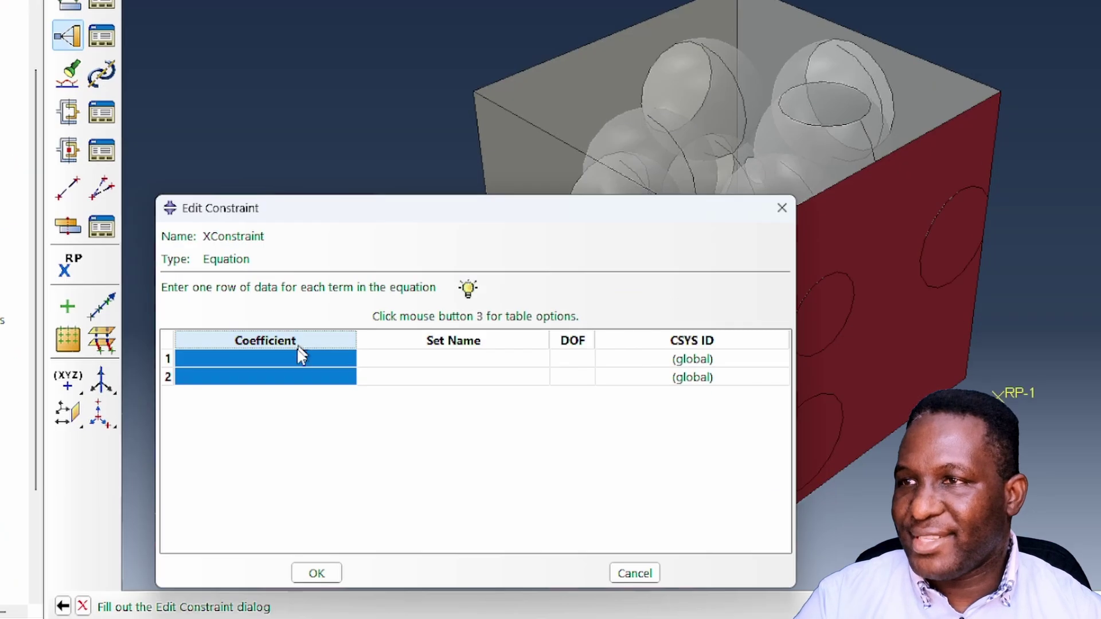
- Define the first term of XConstraint with coefficient 1, set XFront and degree of freedom 1
click(398, 570)
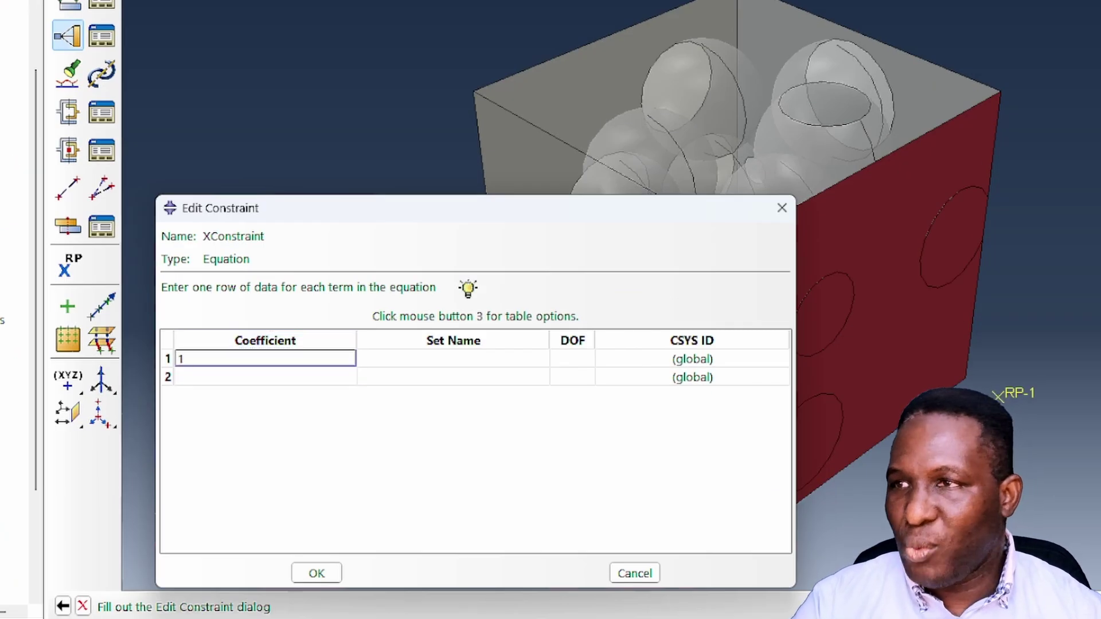
click(486, 361)
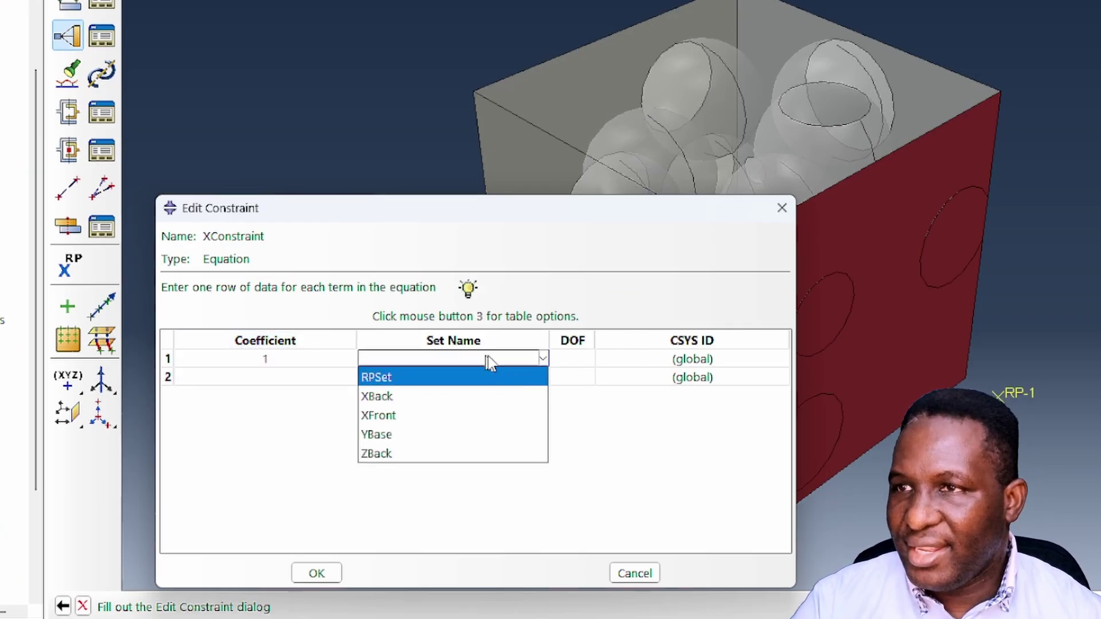
click(447, 416)
click(586, 349)
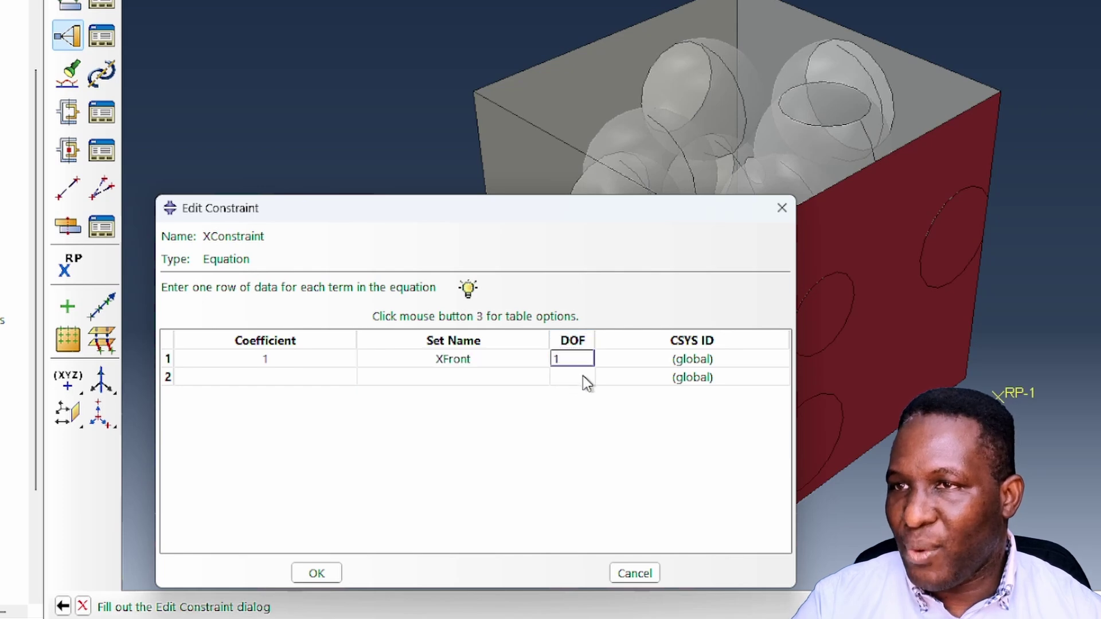
- Define the second term of XConstraint on the RPSet set and complete the constraint
click(488, 377)
click(486, 376)
click(408, 401)
click(177, 377)
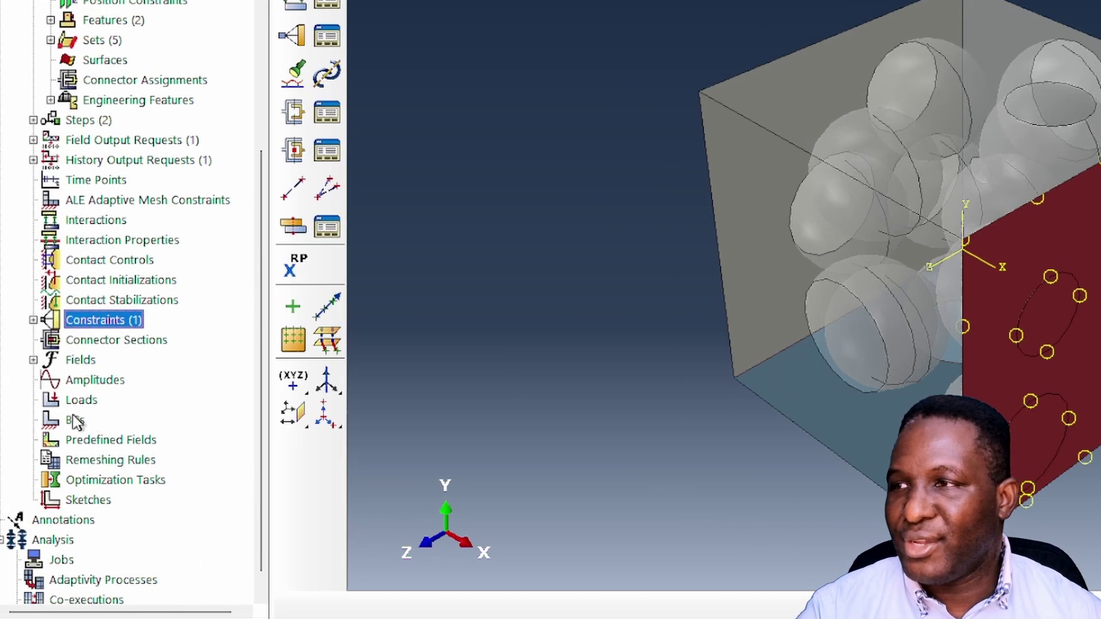
- Create a Displacement/Rotation boundary condition named XTensionLoad in LoadingStep, applied to the RPSet set
double_click(75, 421)
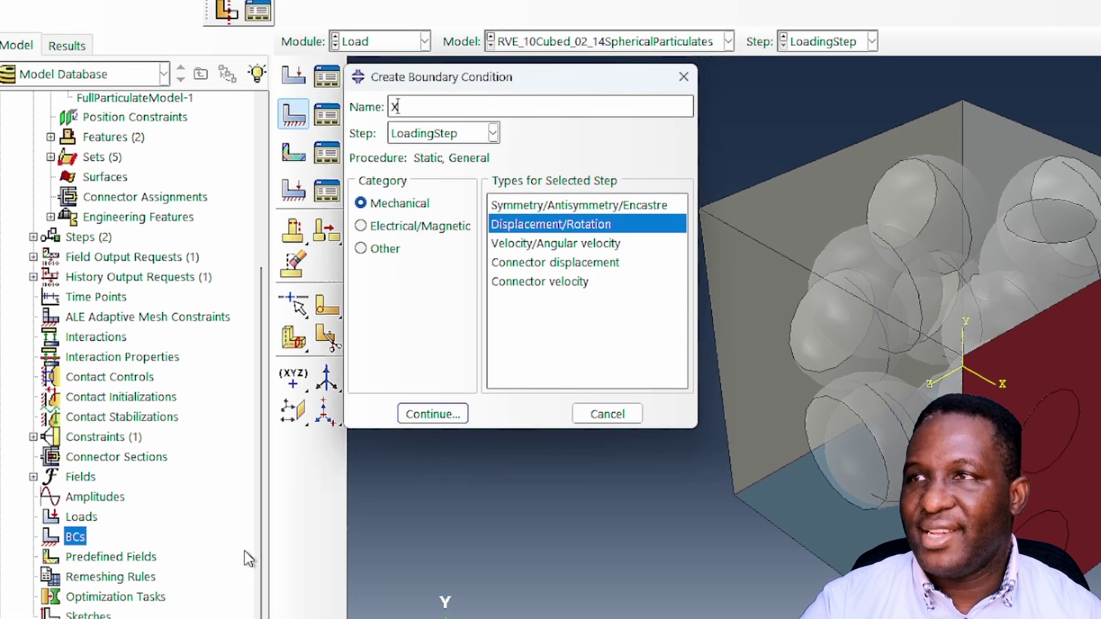
text(XTensionLoad)
click(459, 418)
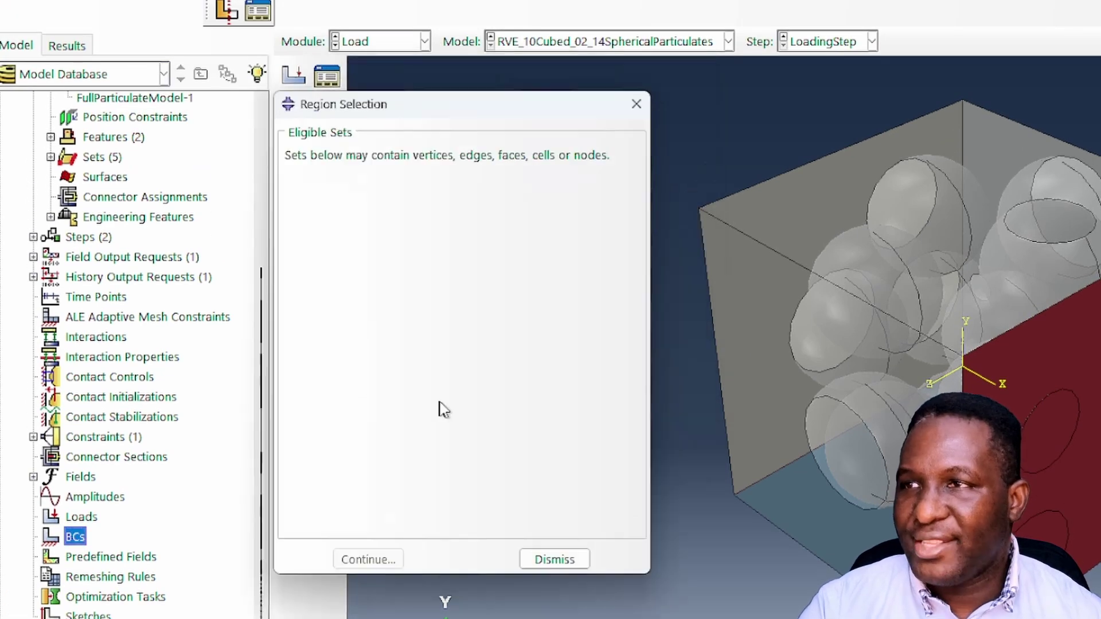
click(304, 228)
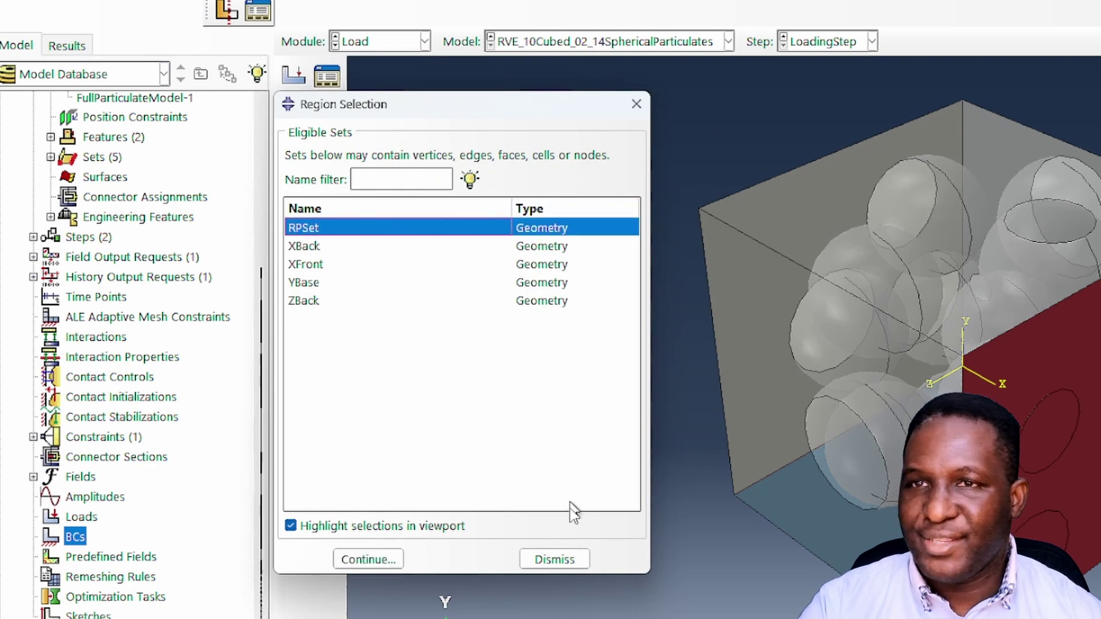
click(395, 561)
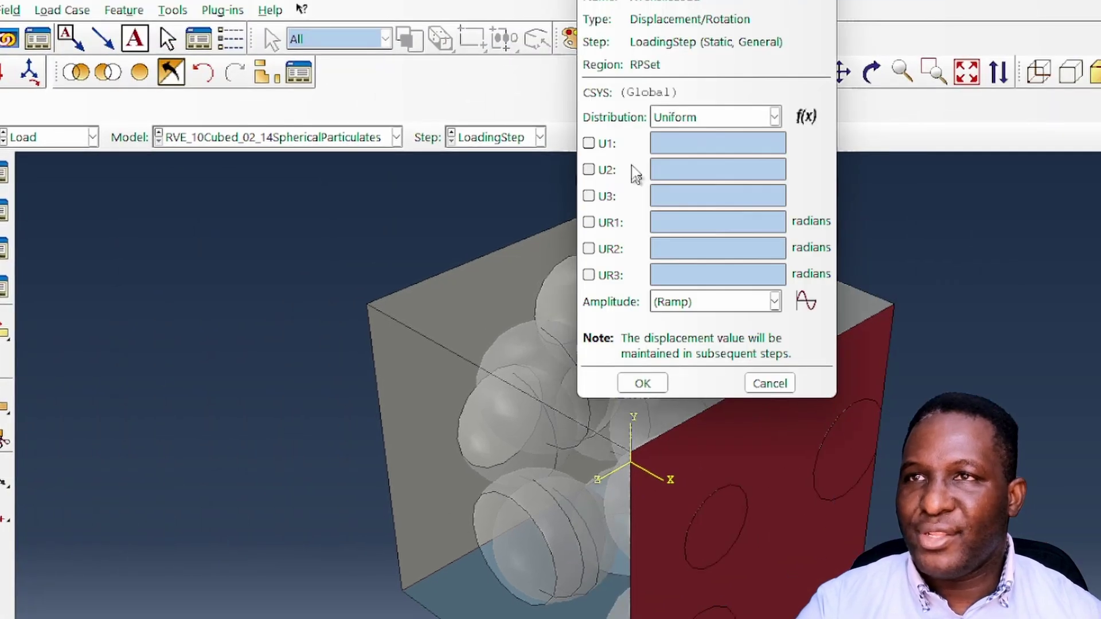
- Prescribe a U1 displacement of 2.7 for the XTensionLoad boundary condition and save it
click(921, 47)
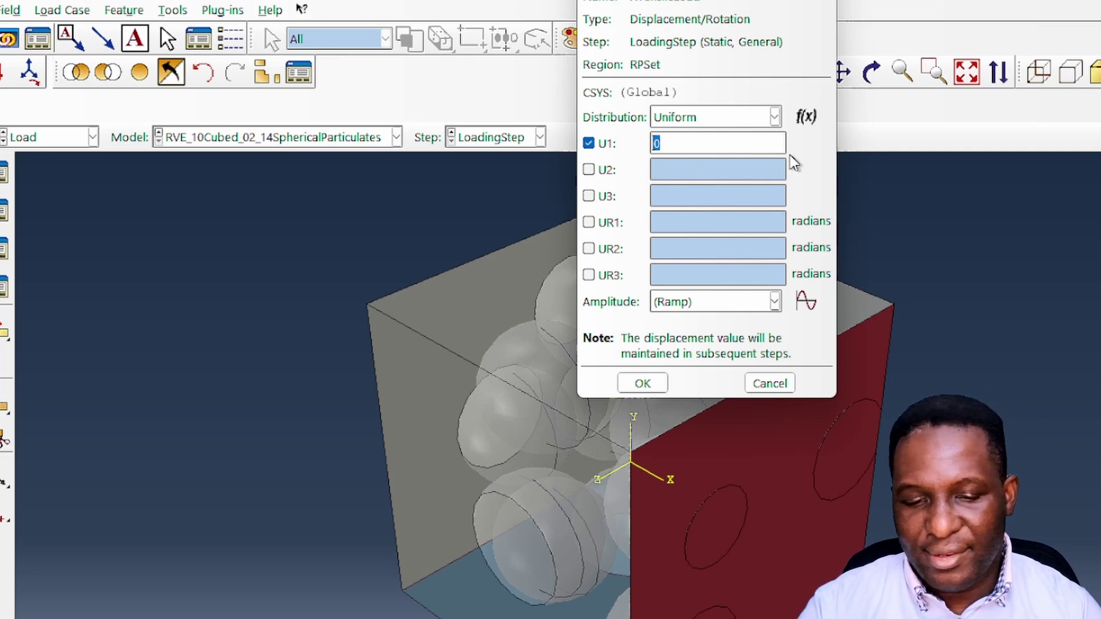
text(2.7)
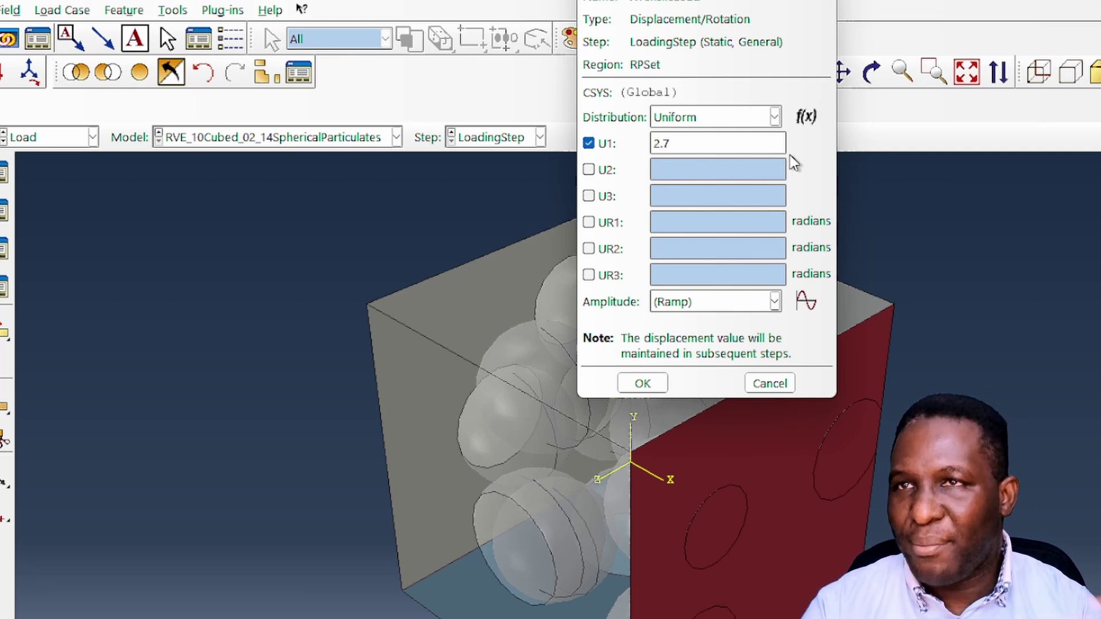
click(641, 384)
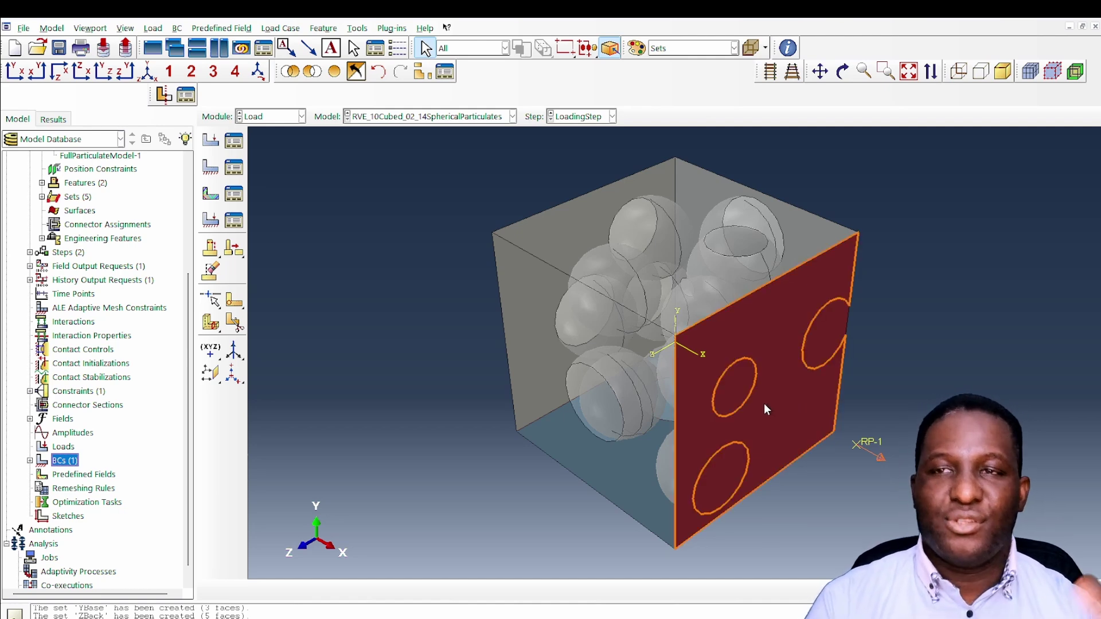
- Create a Displacement/Rotation boundary condition named XBackR in the Initial step that restrains the XBack face set
double_click(68, 461)
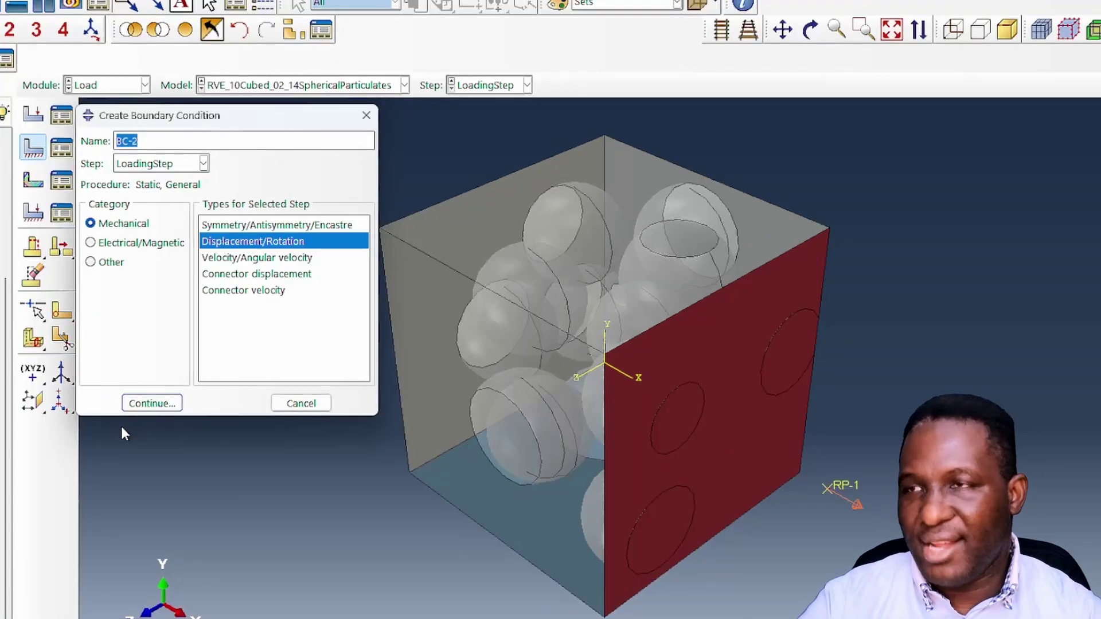
text(XBackR)
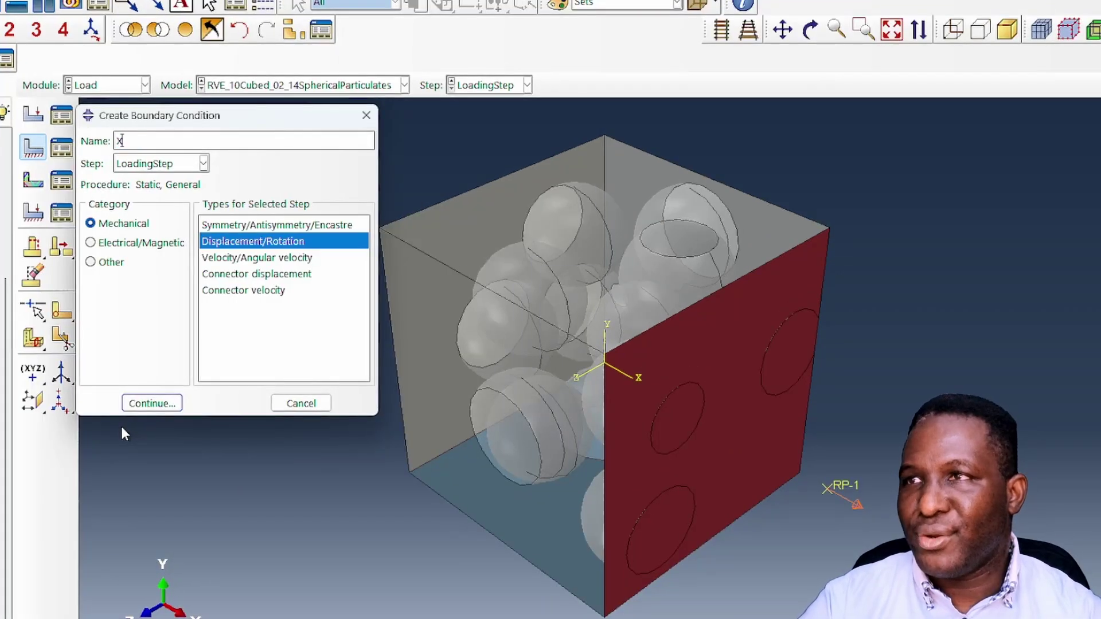
click(160, 166)
click(128, 182)
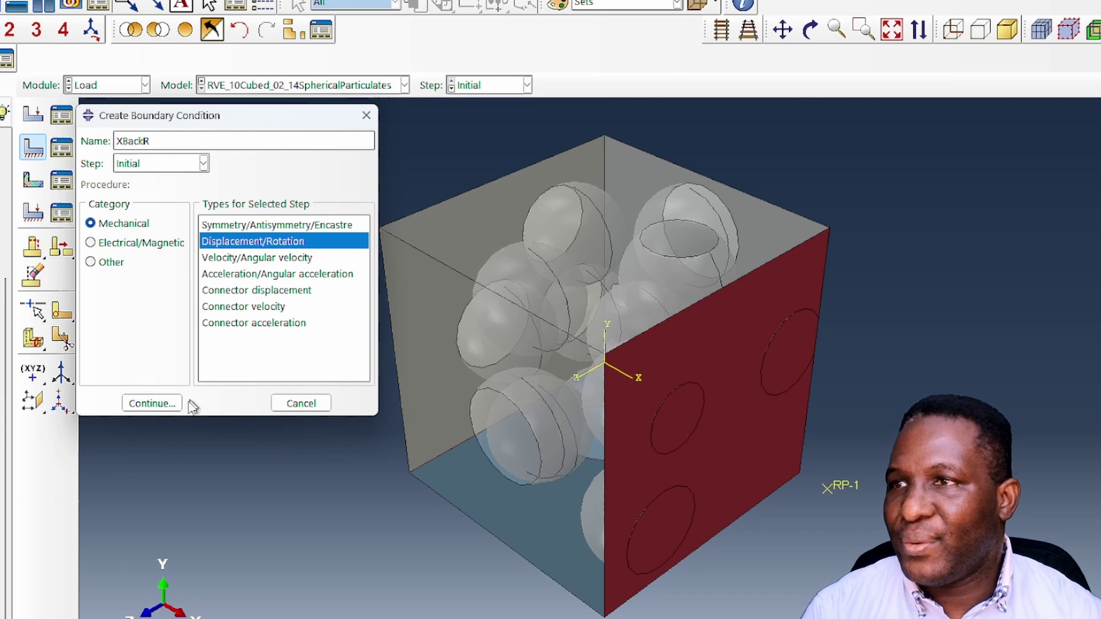
click(152, 403)
click(74, 259)
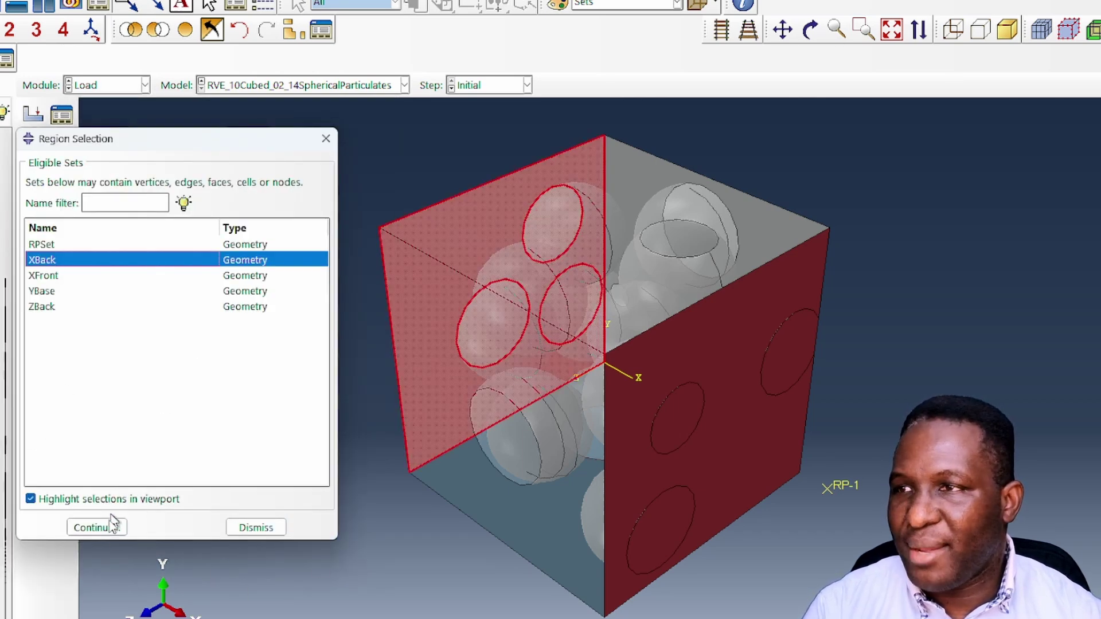
click(96, 526)
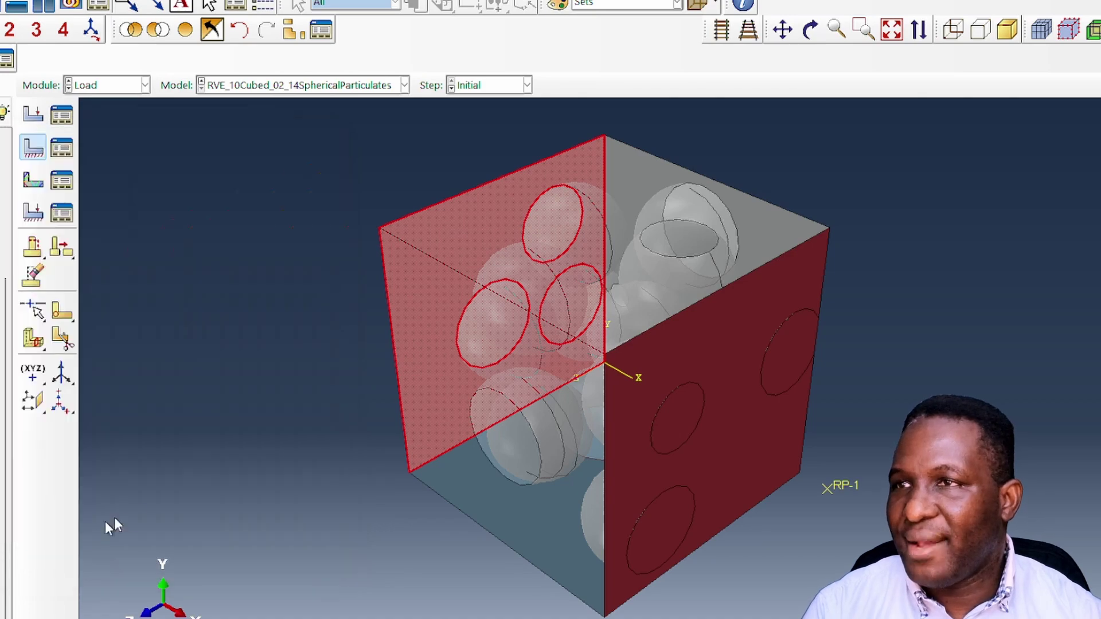
click(615, 296)
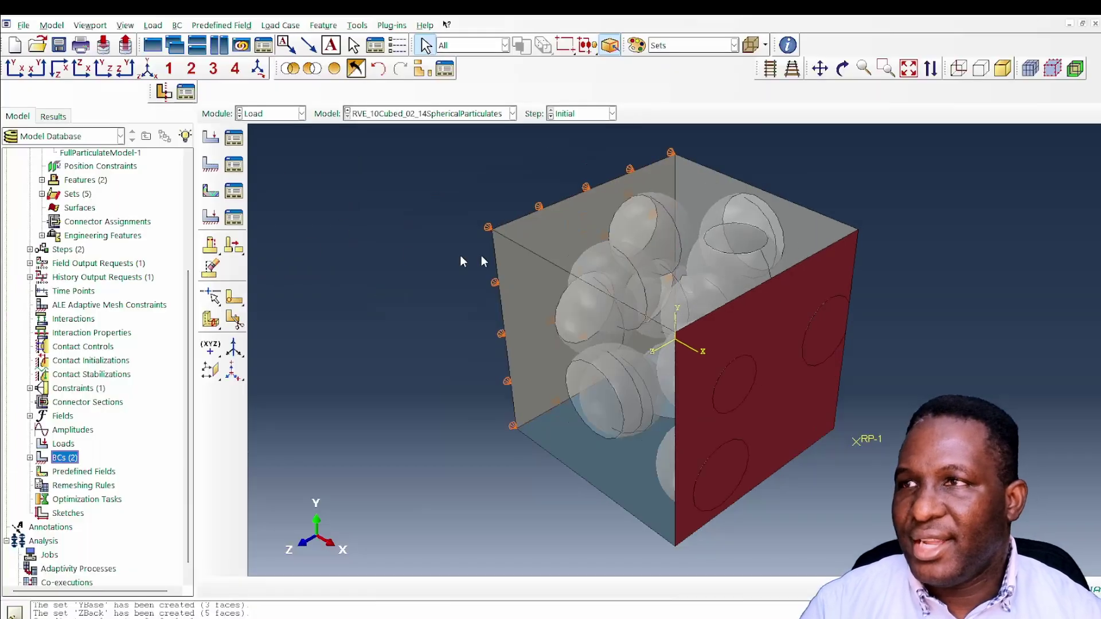
- Create a Displacement/Rotation boundary condition named YBaseR in the Initial step that restrains the YBase face set
double_click(71, 459)
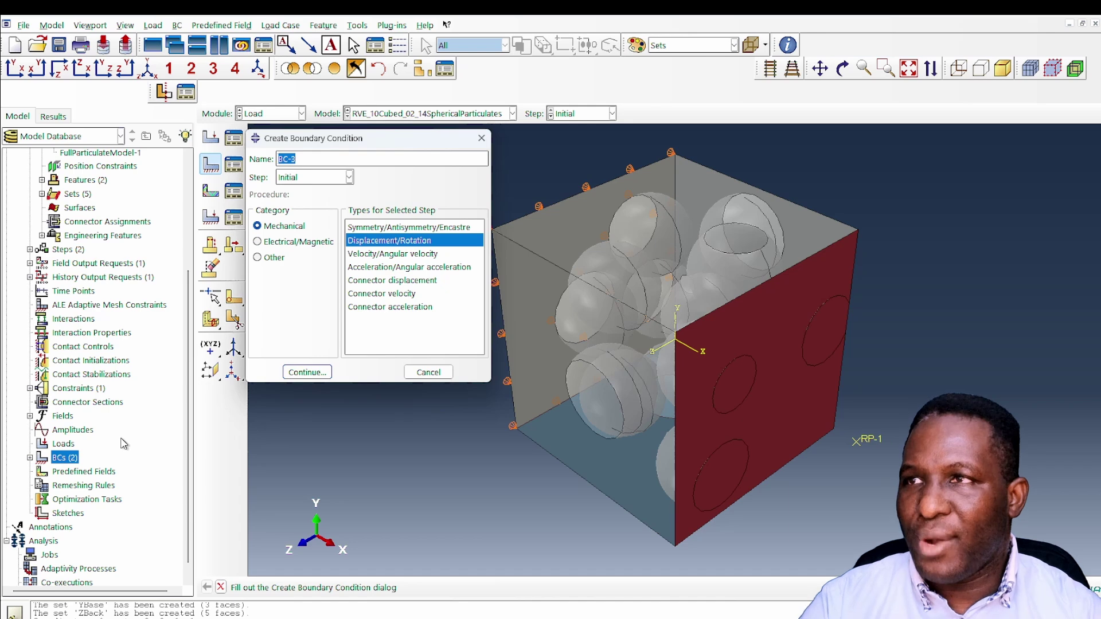
key(Return)
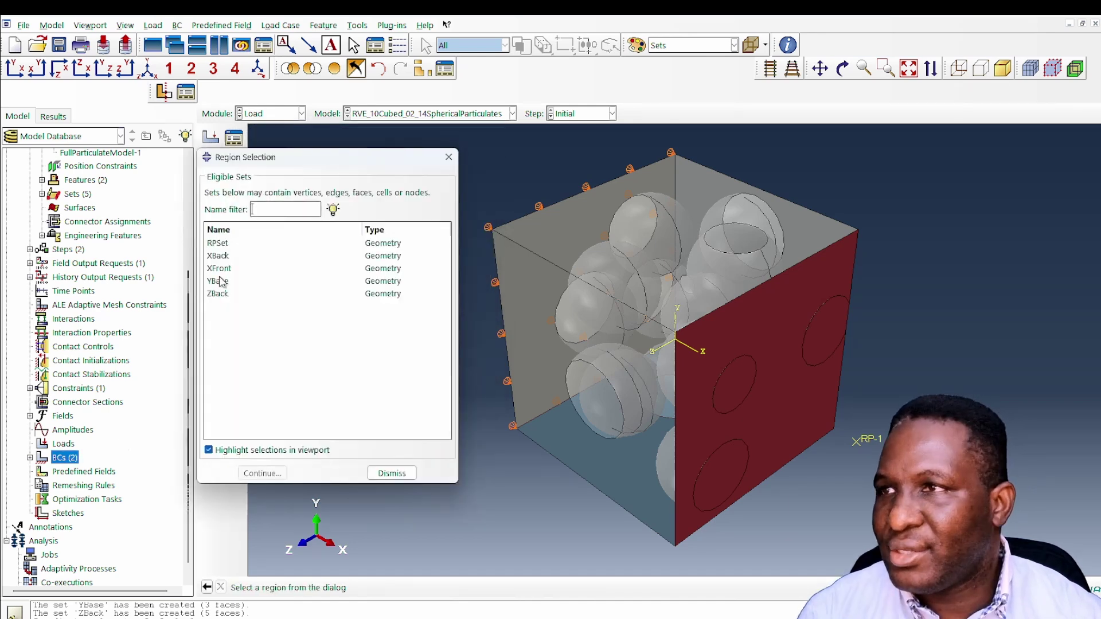
click(221, 282)
click(263, 473)
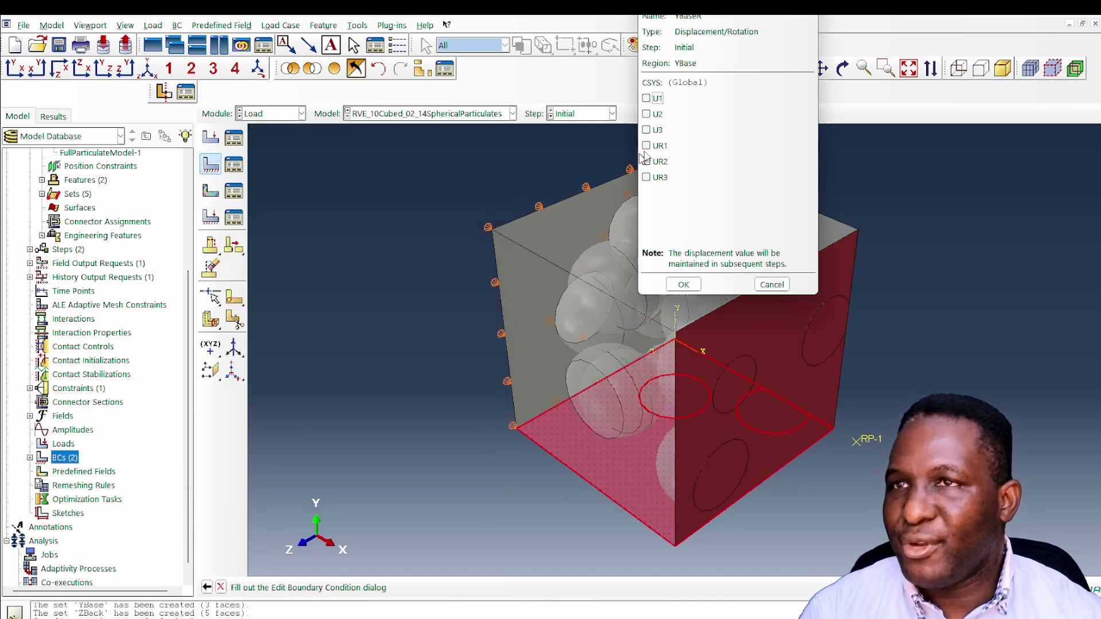
click(683, 286)
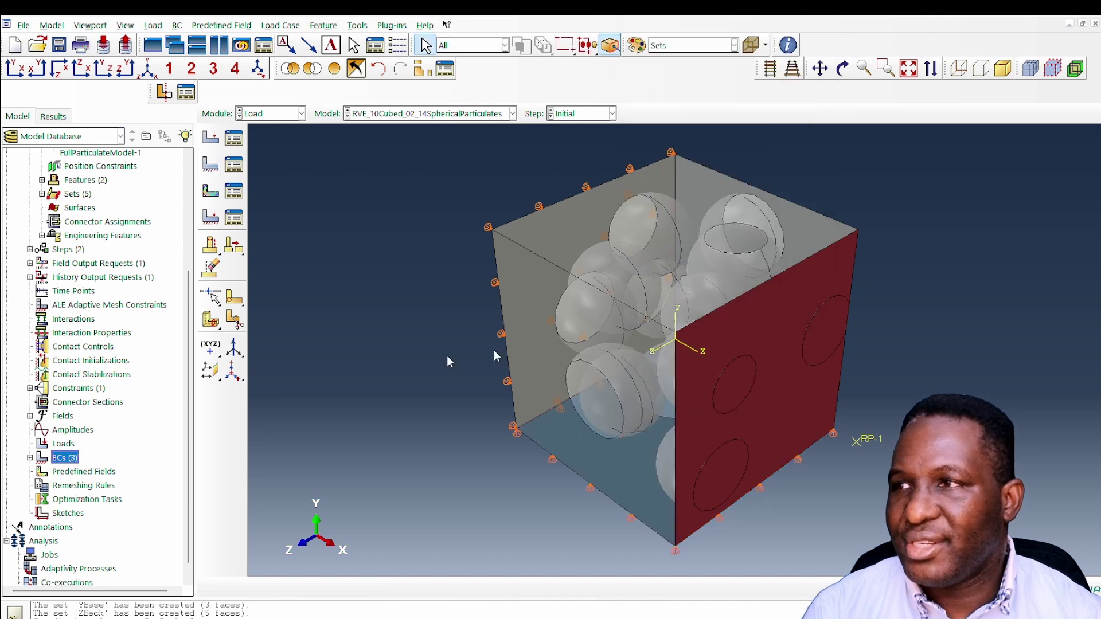
- Create a Displacement/Rotation boundary condition named ZBackR in the Initial step that restrains the ZBack face set
double_click(65, 458)
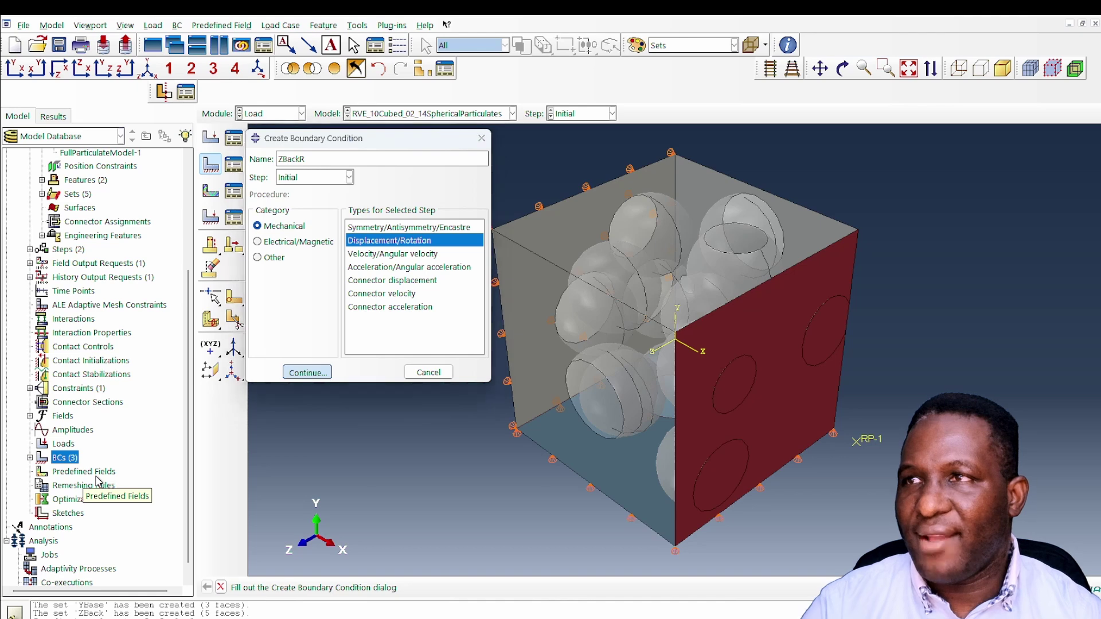
key(Return)
click(225, 293)
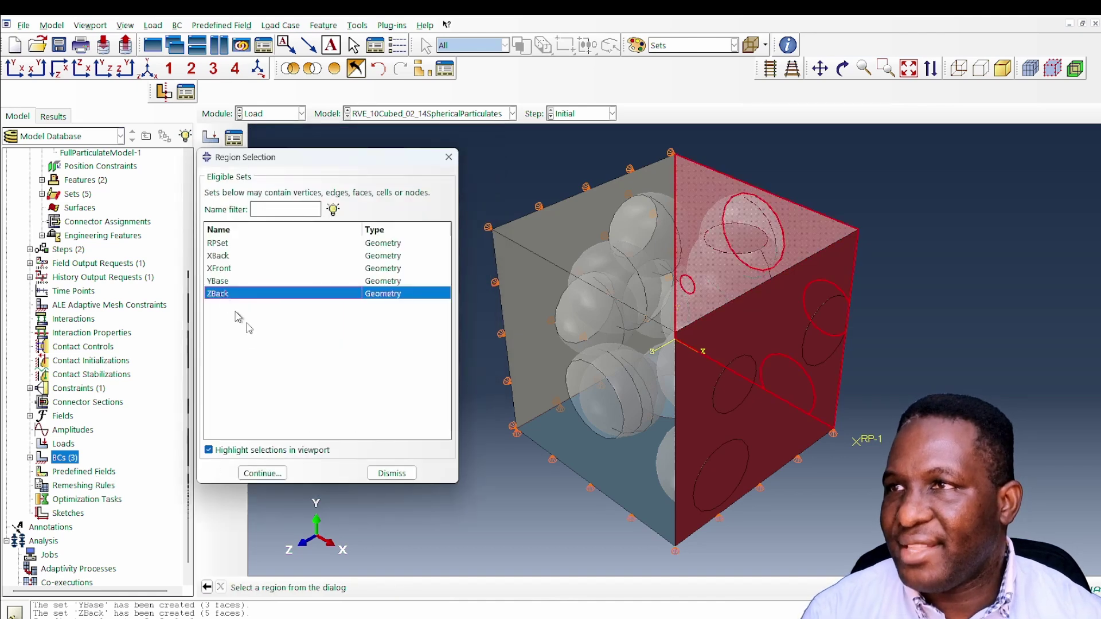
click(262, 473)
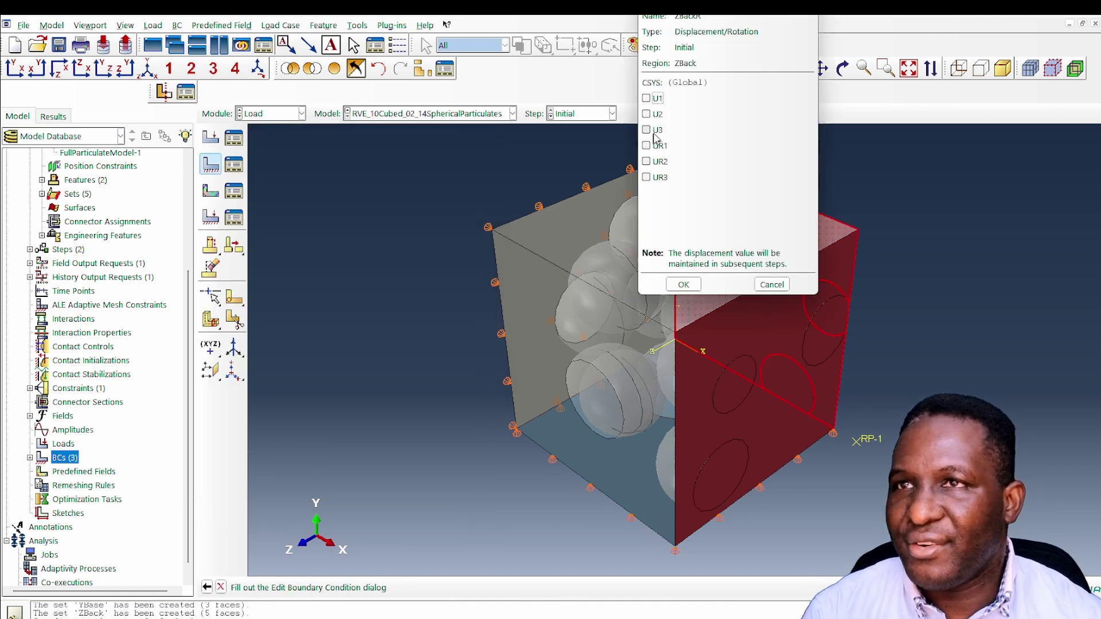
click(684, 284)
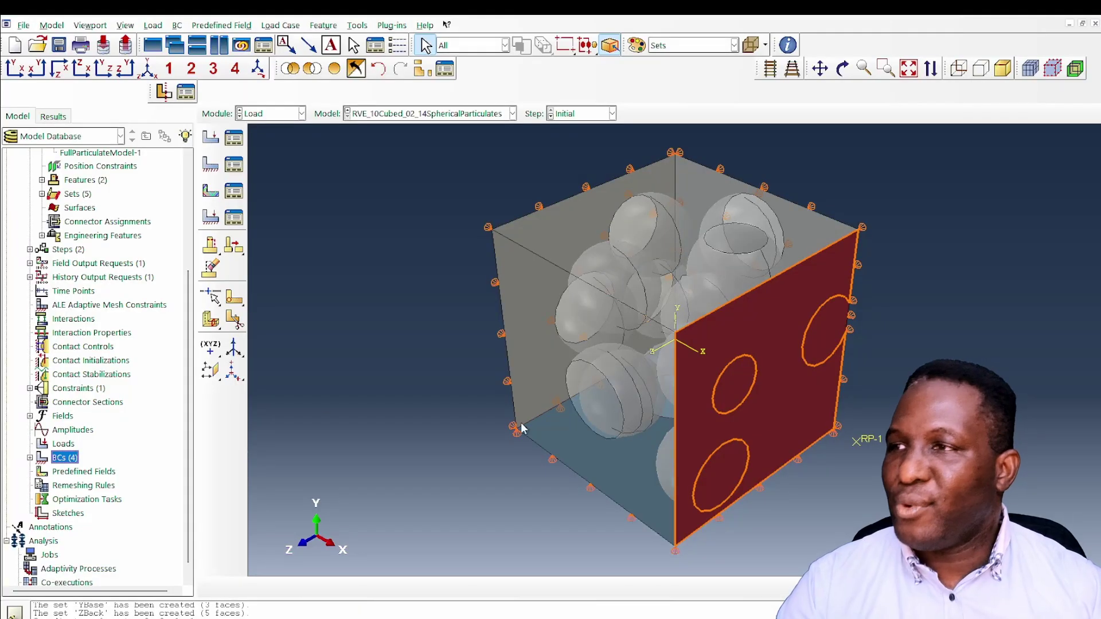
- Create a history output request named RPHO in LoadingStep with its domain limited to the RPSet set
scroll(98, 439, up, 2)
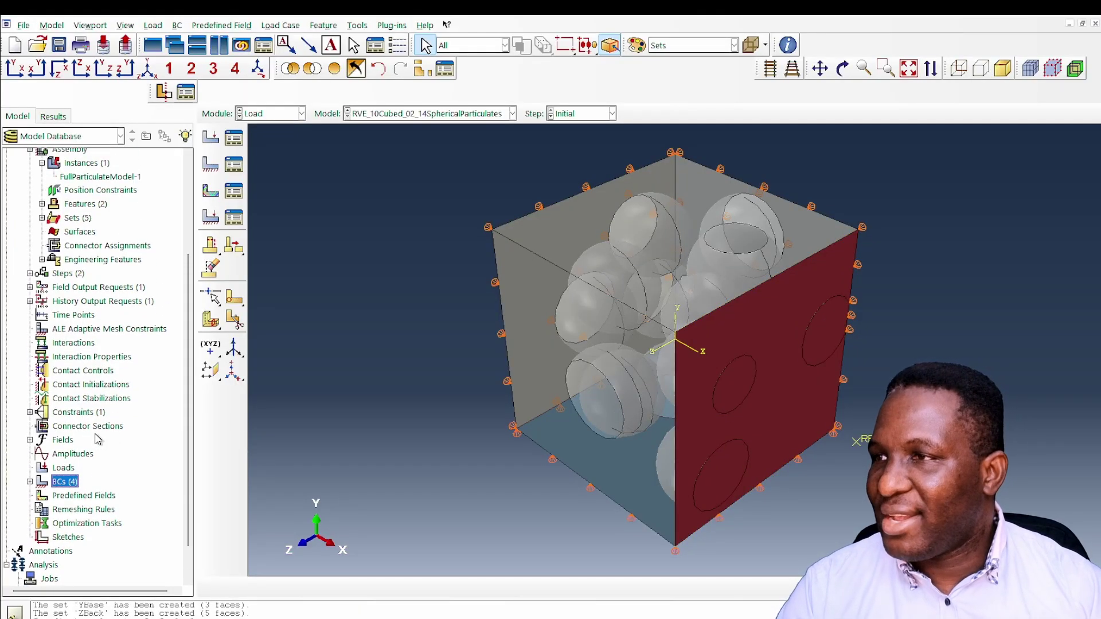
double_click(97, 301)
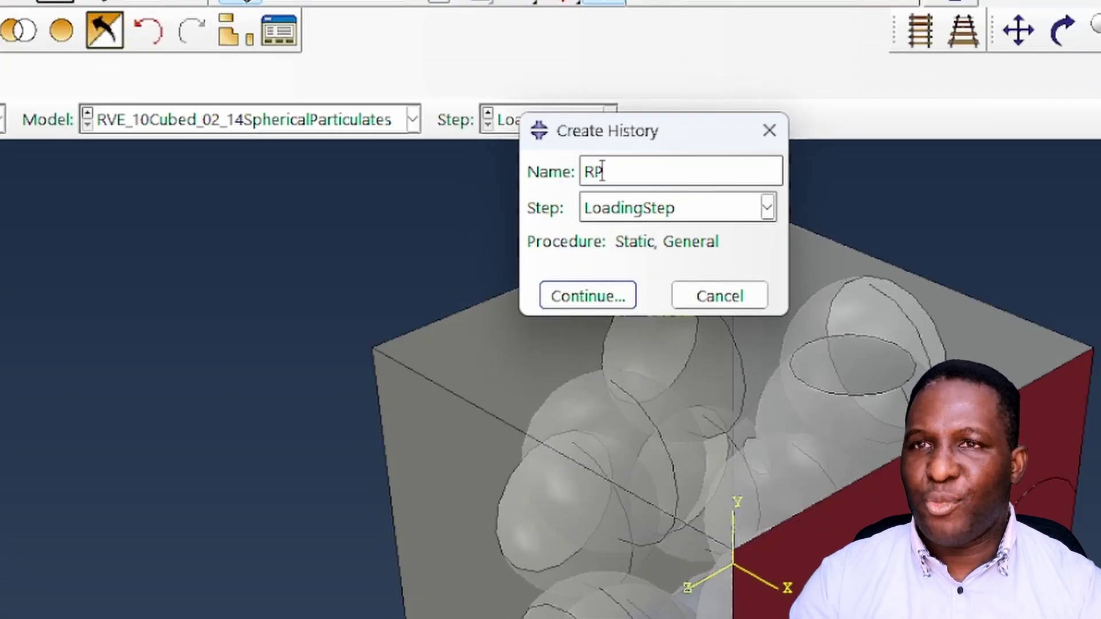
key(Return)
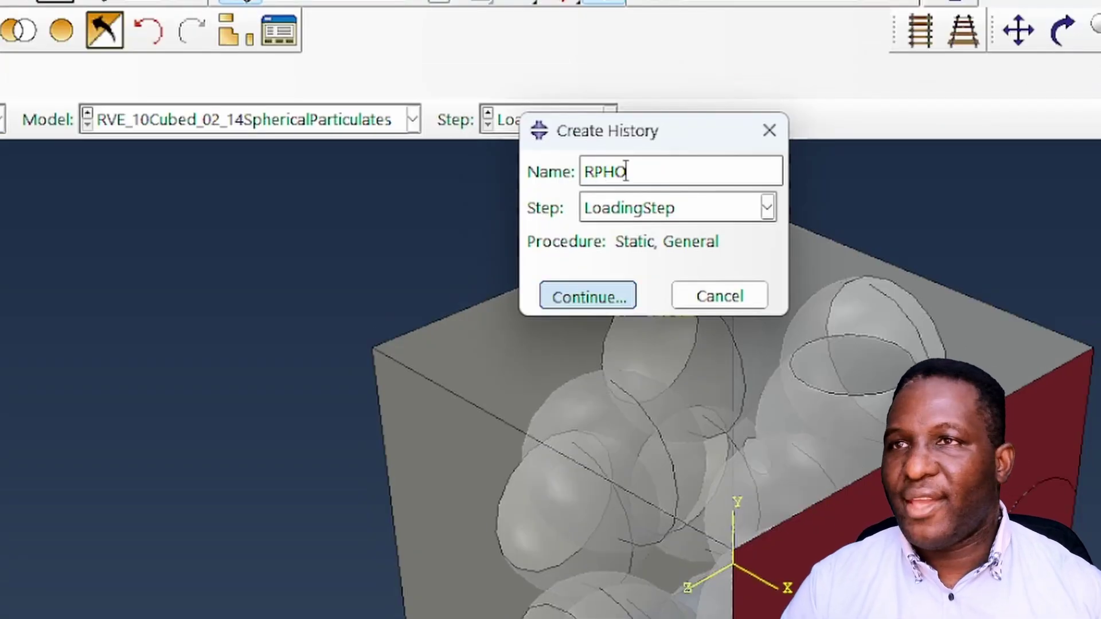
click(443, 175)
click(414, 230)
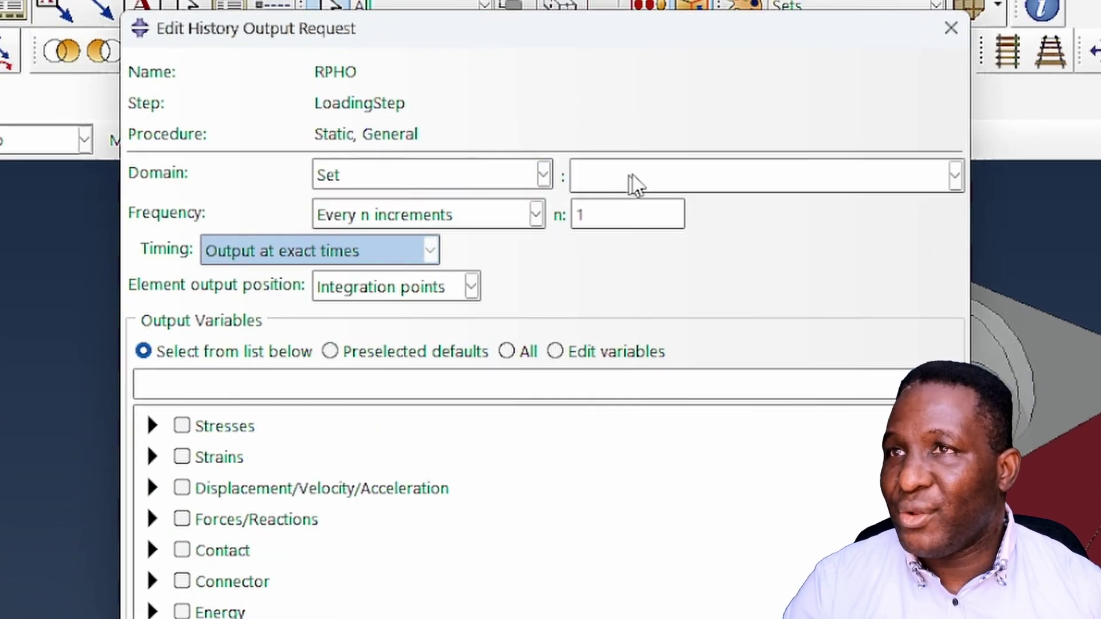
click(648, 177)
click(634, 208)
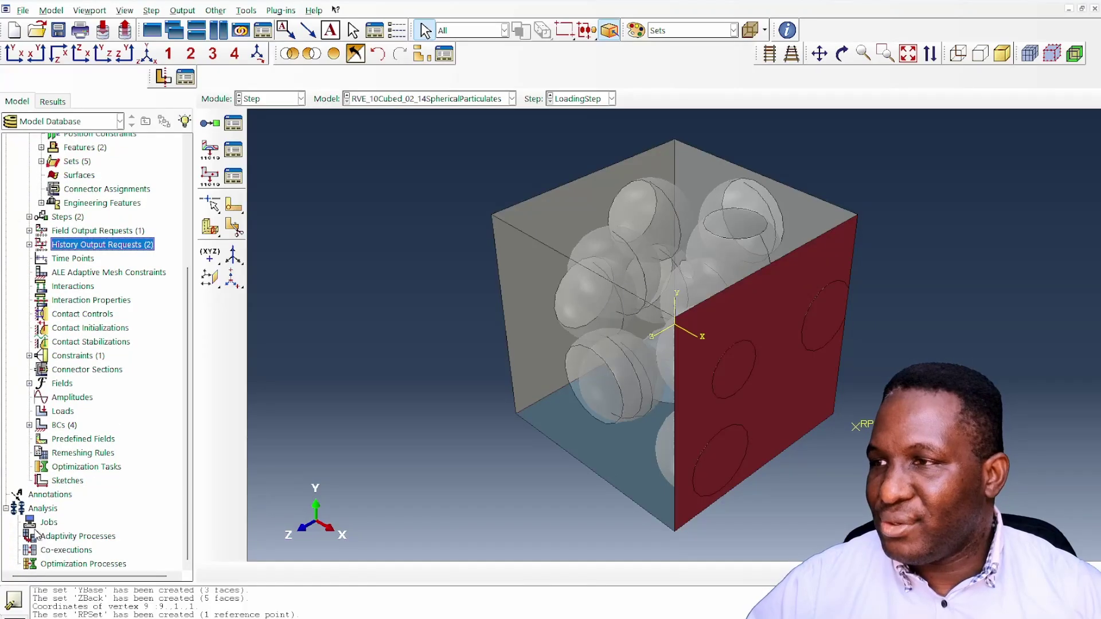
- Start creating an analysis job for the RVE model
double_click(44, 523)
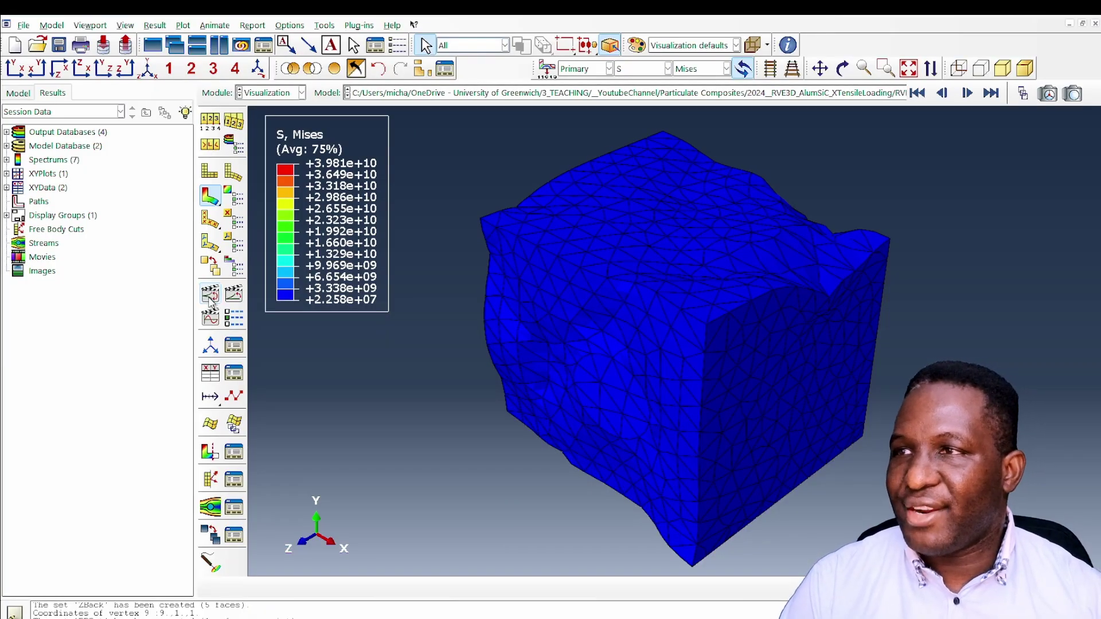
- Animate the deformed RVE results, plot the plastic strain PE contours and show the last frame
click(210, 297)
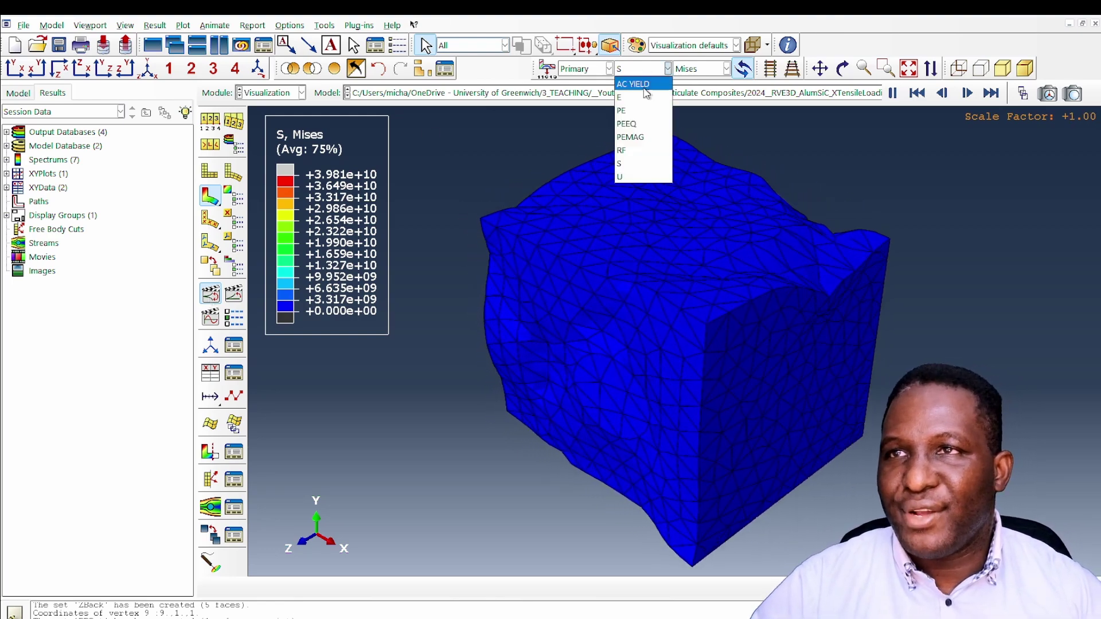
click(630, 111)
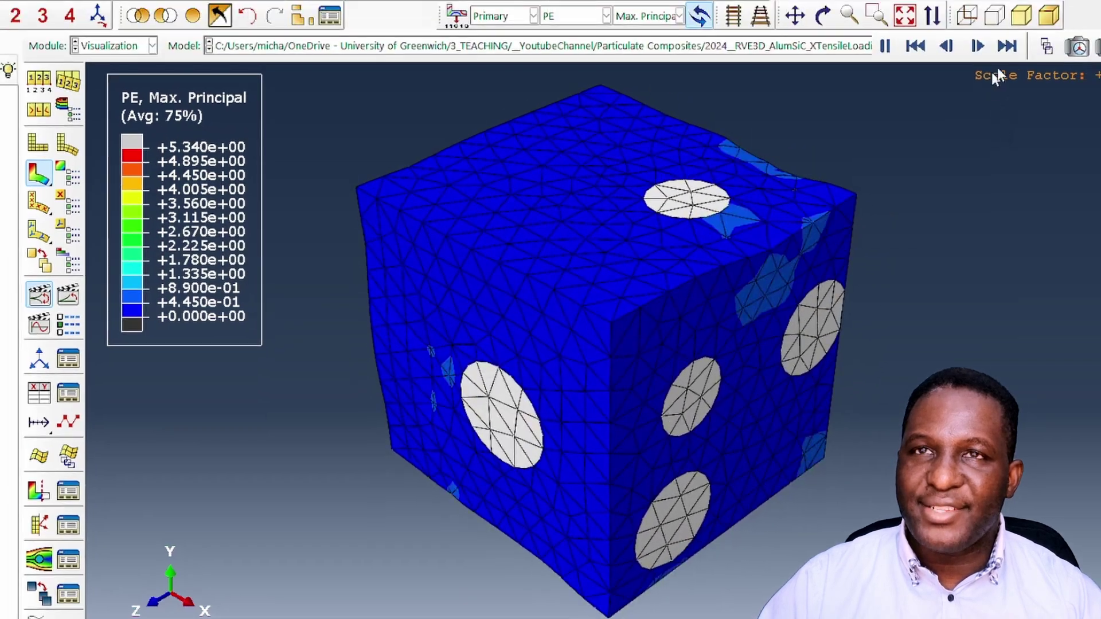
click(1007, 46)
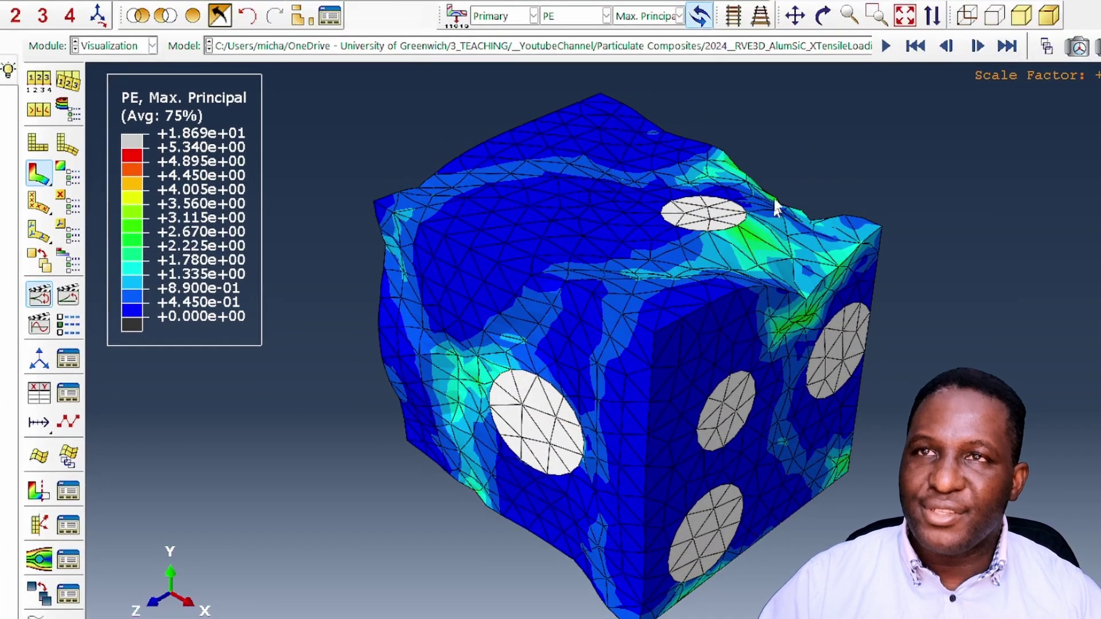
- Limit the visible edges of the contour plot to feature edges and inspect the plastic strain on the deformed RVE
click(822, 16)
drag(789, 280, 663, 334)
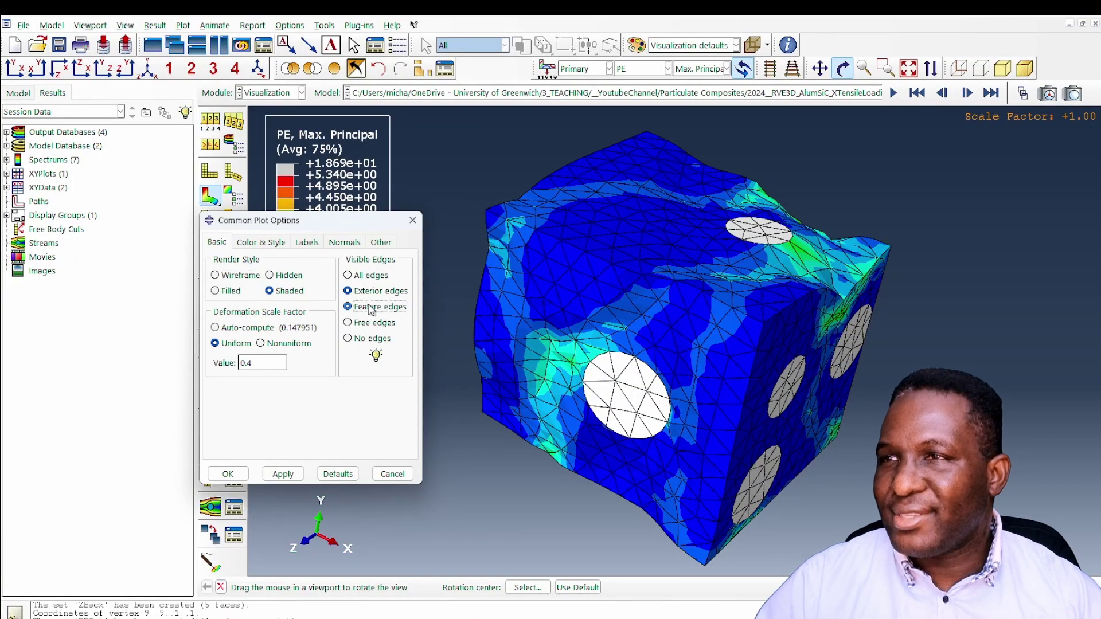
click(283, 474)
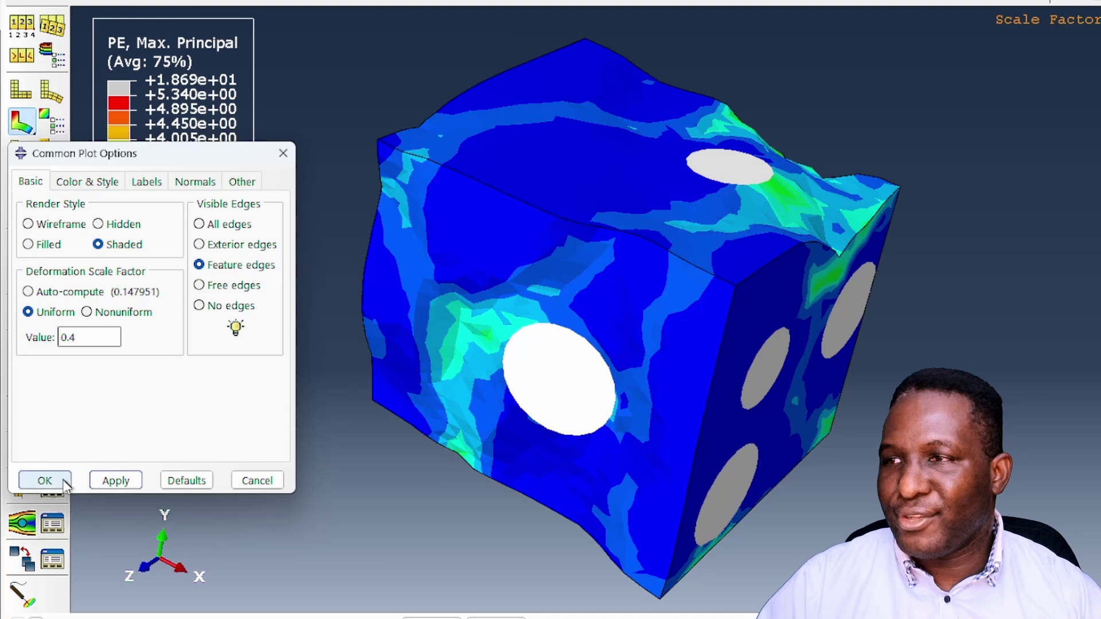
click(64, 484)
drag(825, 327, 669, 342)
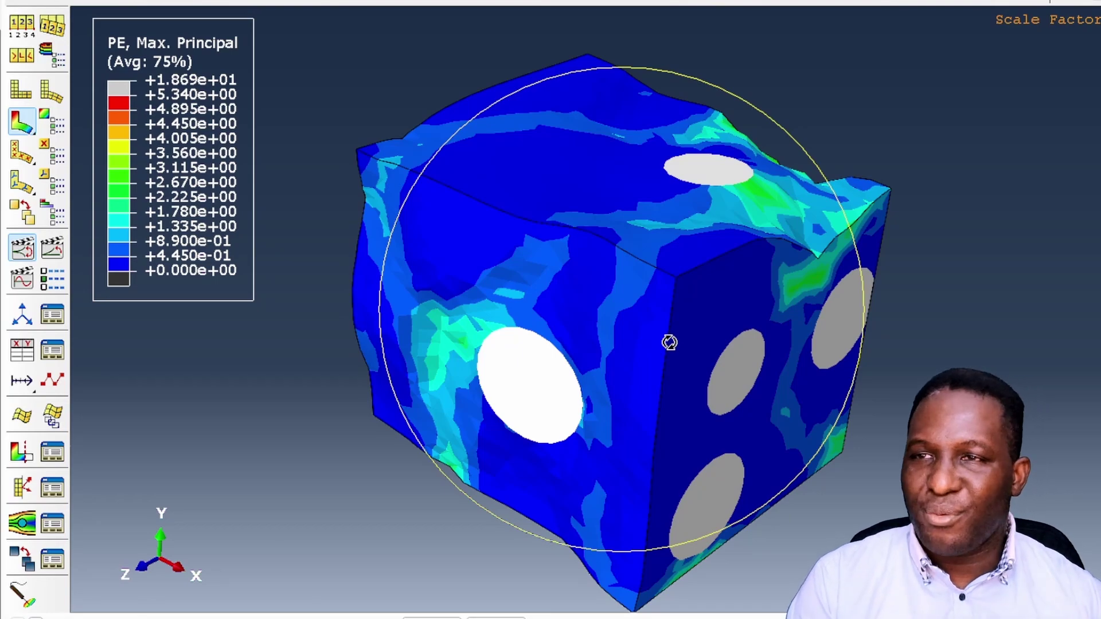
drag(623, 321, 741, 410)
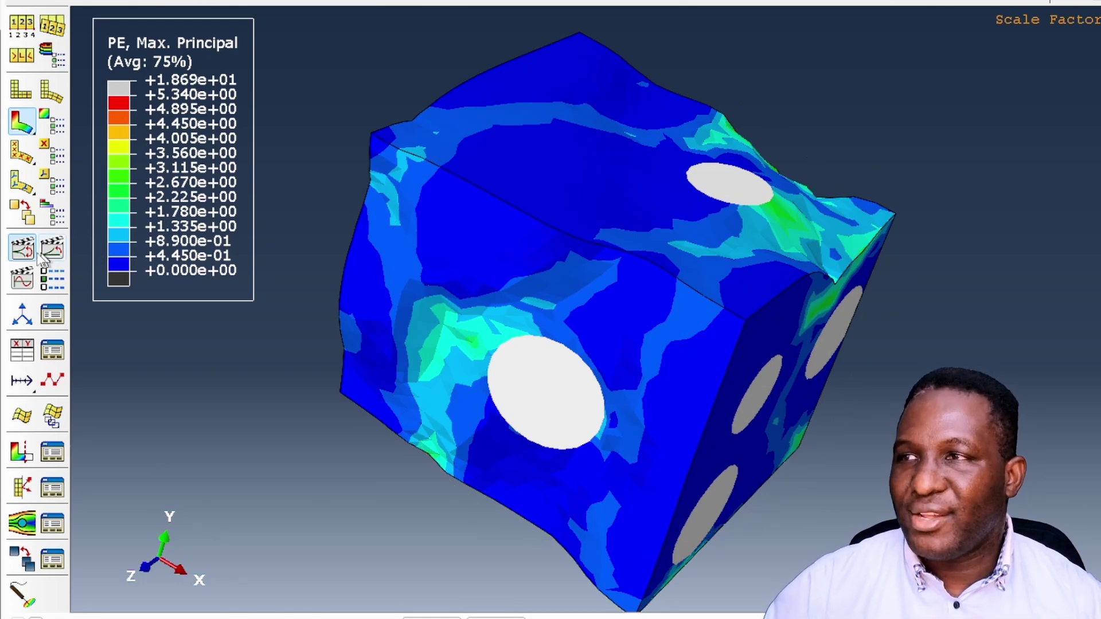
drag(637, 379, 636, 354)
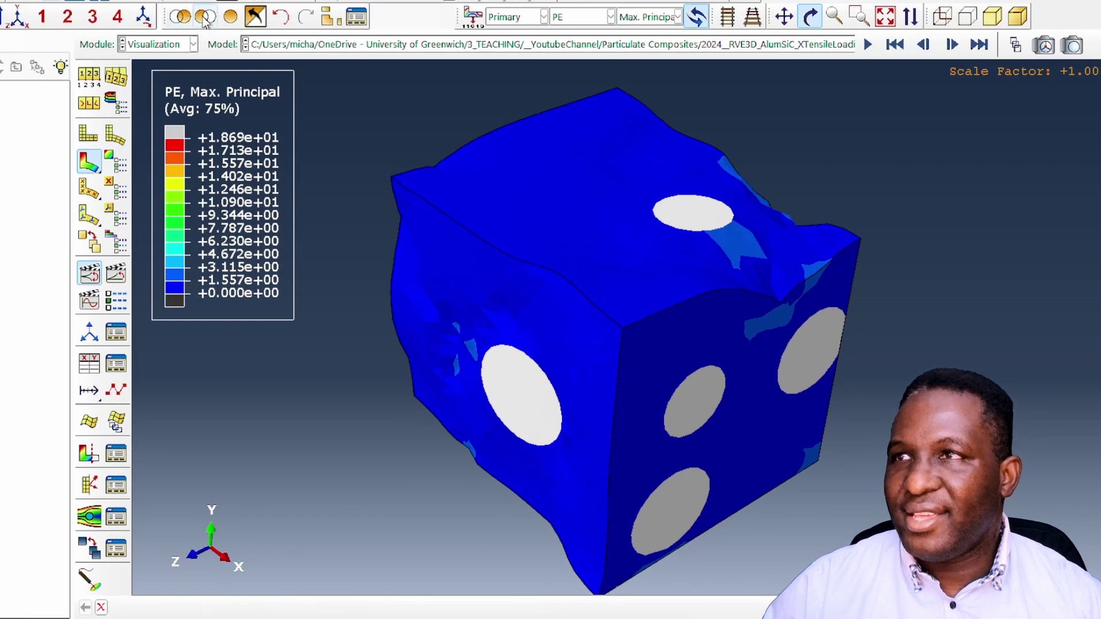
- Remove the particle material from the display and examine the Mises stress contours on the remaining matrix from several angles
click(205, 18)
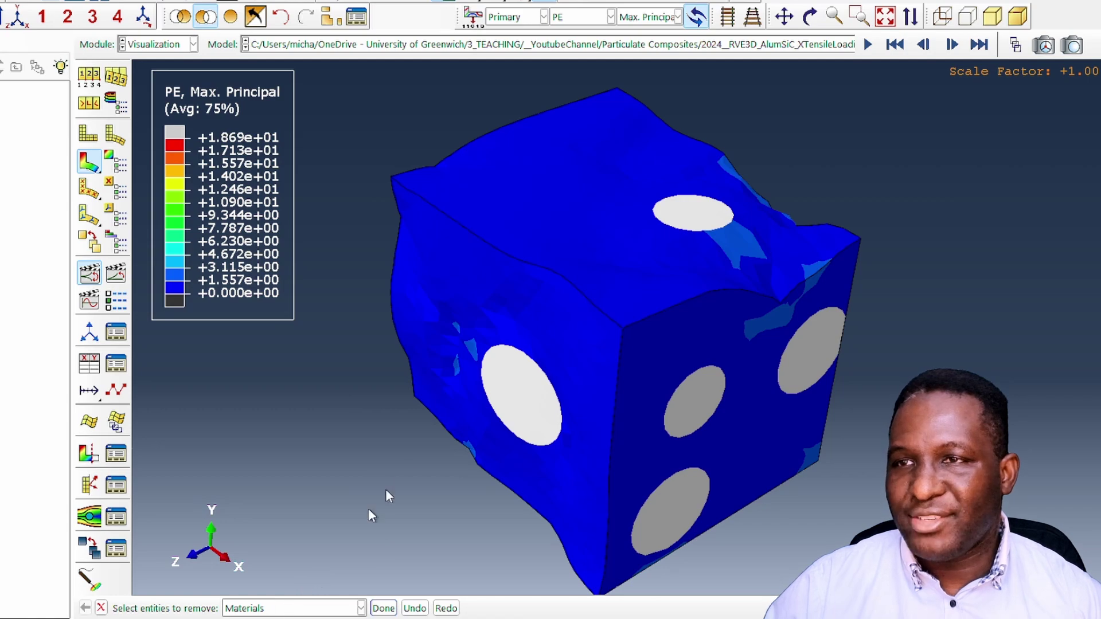
click(499, 399)
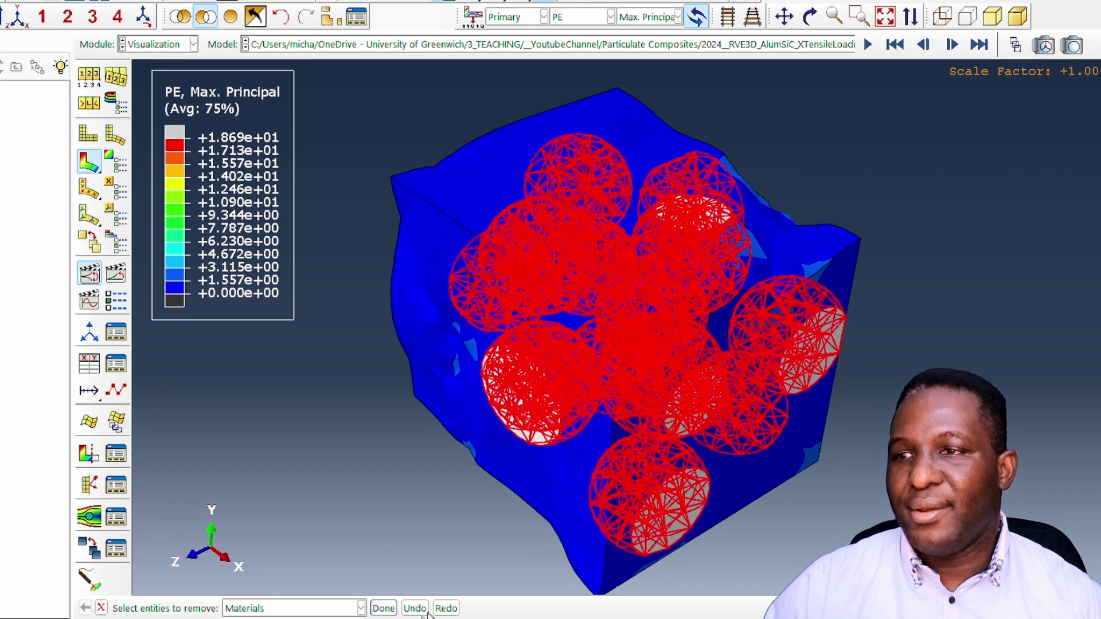
click(391, 611)
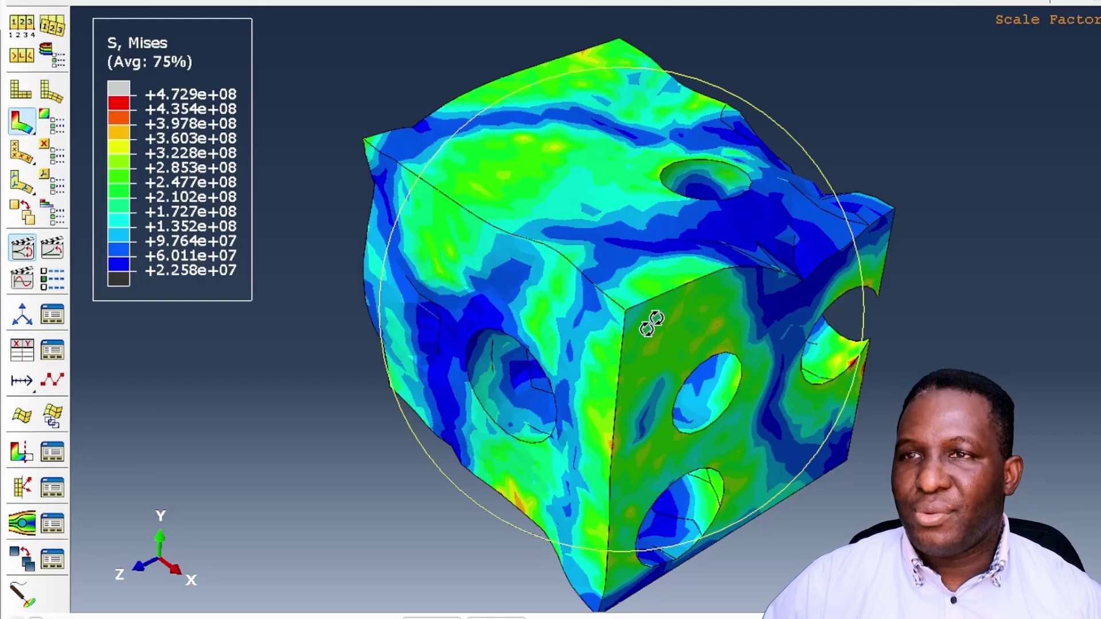
drag(648, 276, 682, 391)
drag(516, 298, 688, 388)
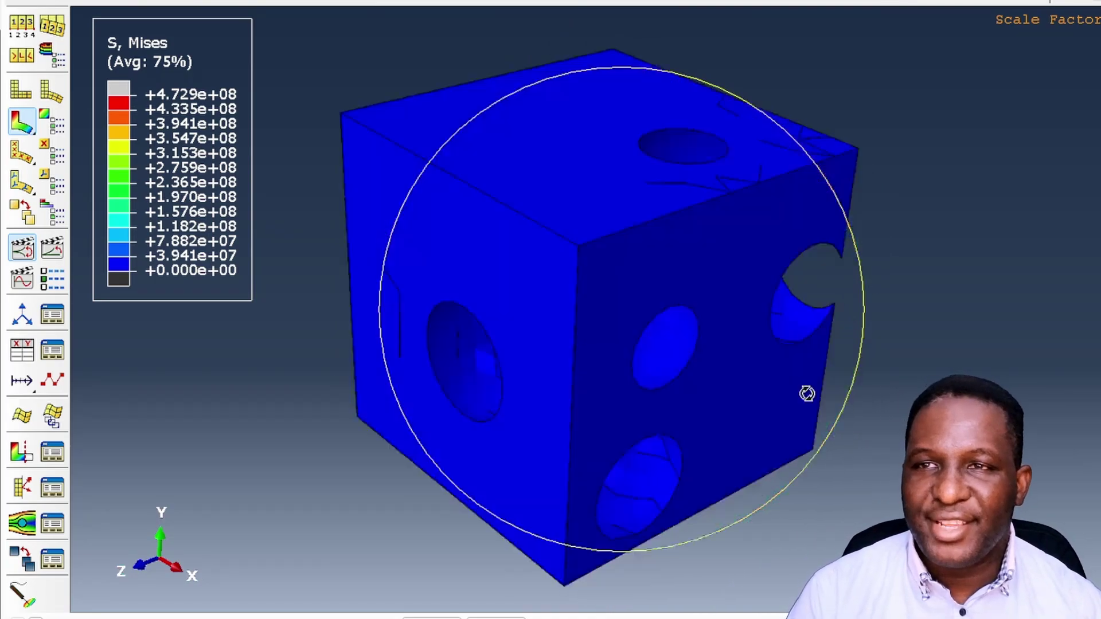
drag(806, 394, 547, 327)
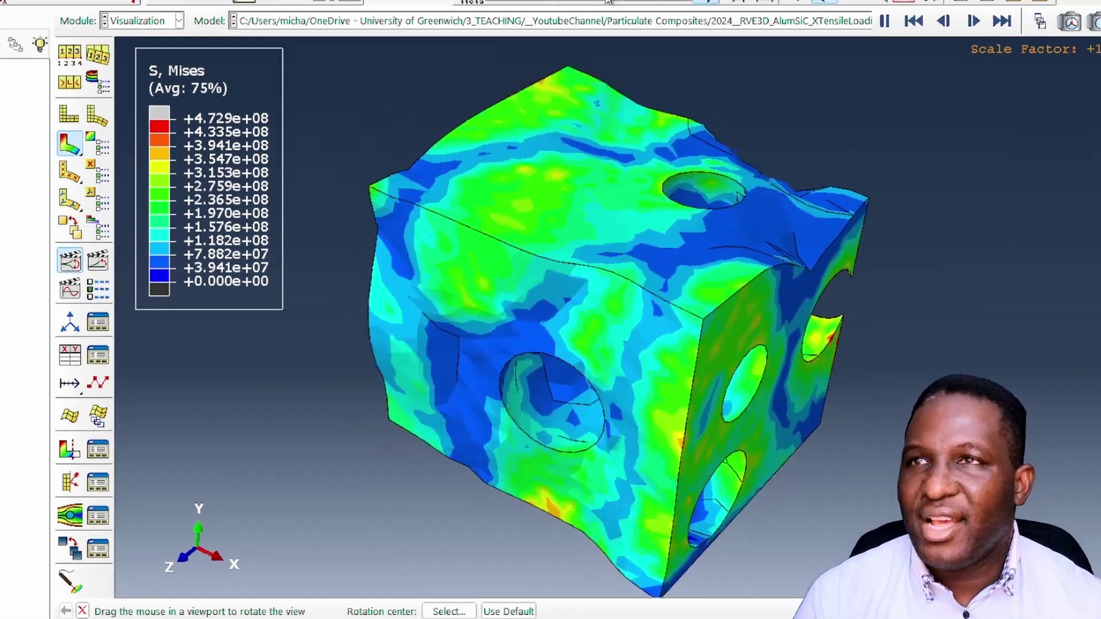
- Plot the displacement U magnitude contours, go to the last frame and inspect the deformed matrix
click(618, 15)
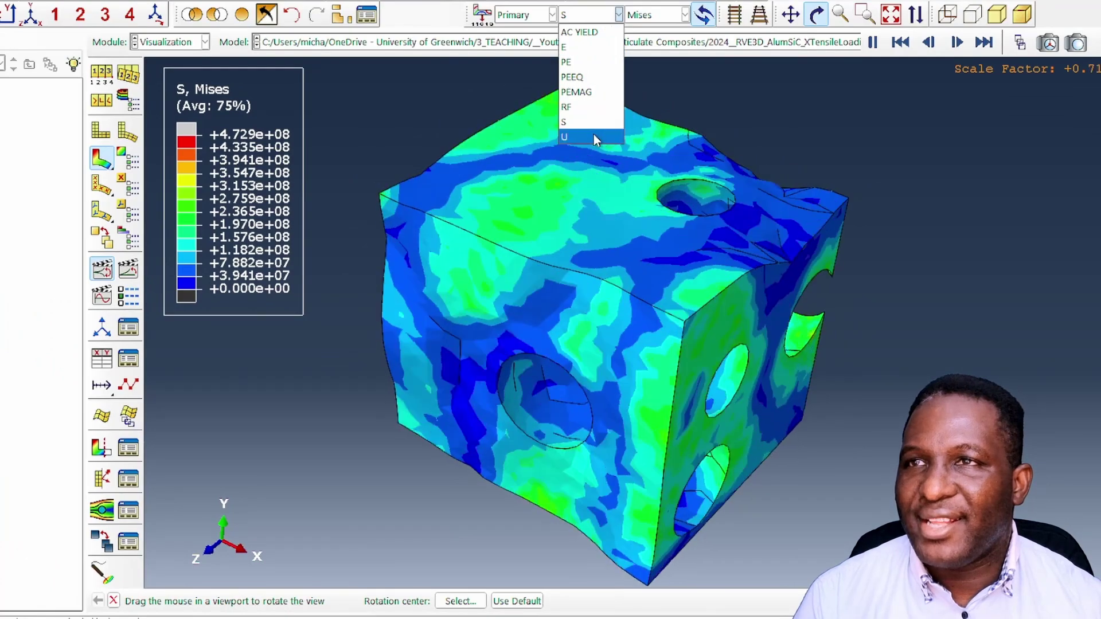
click(595, 137)
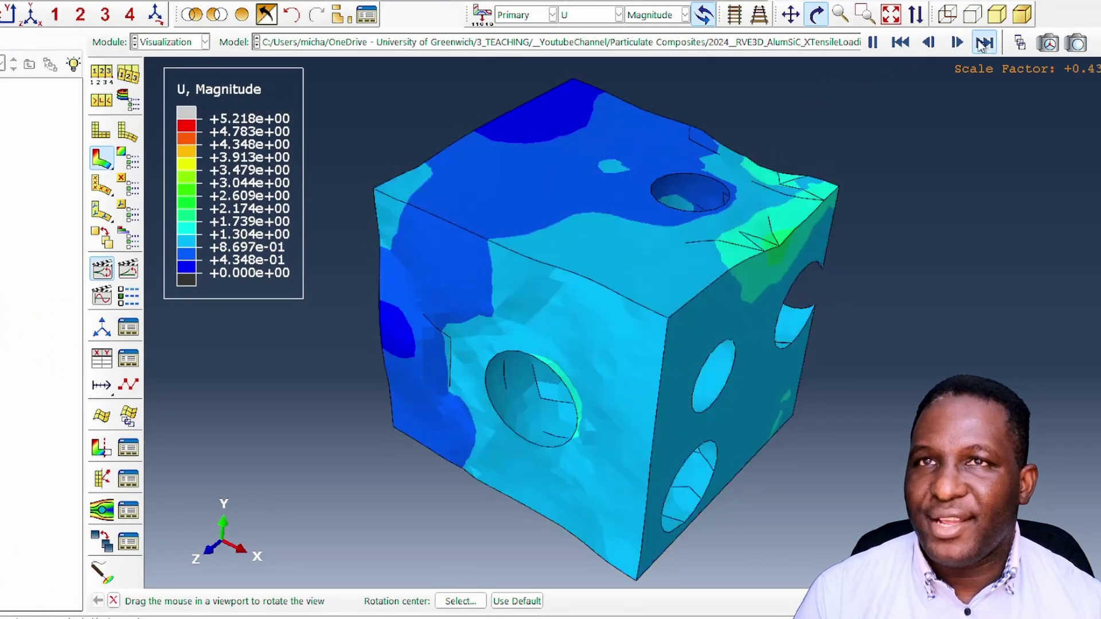
click(984, 42)
drag(725, 401, 638, 343)
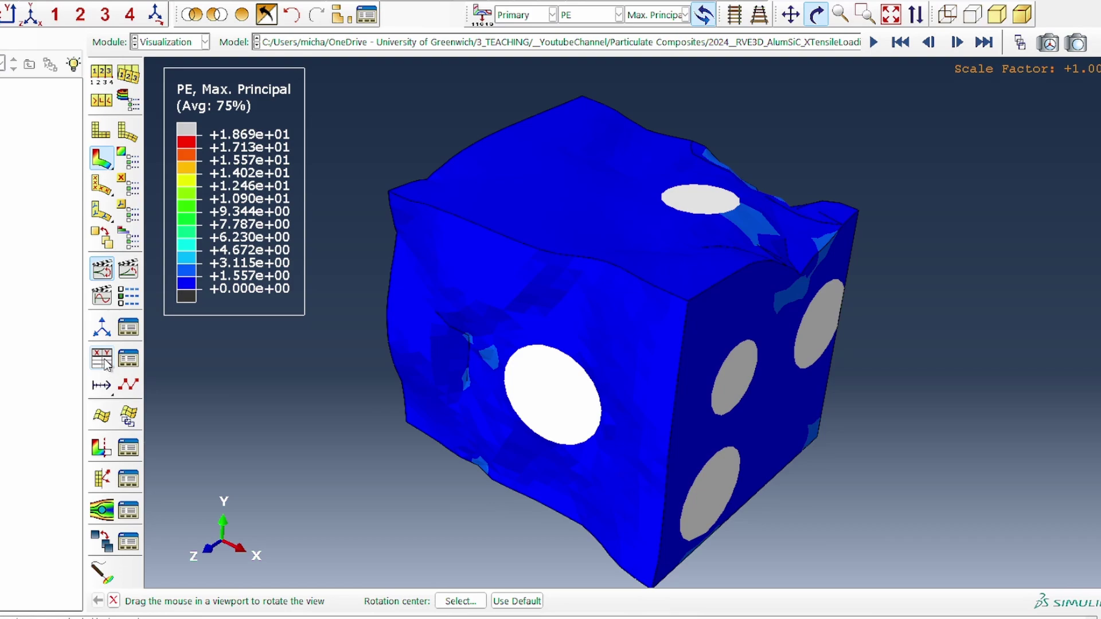
- Create XY data from ODB history output and plot reaction force RF1 and spatial displacement U1 of the RPSET node
click(106, 362)
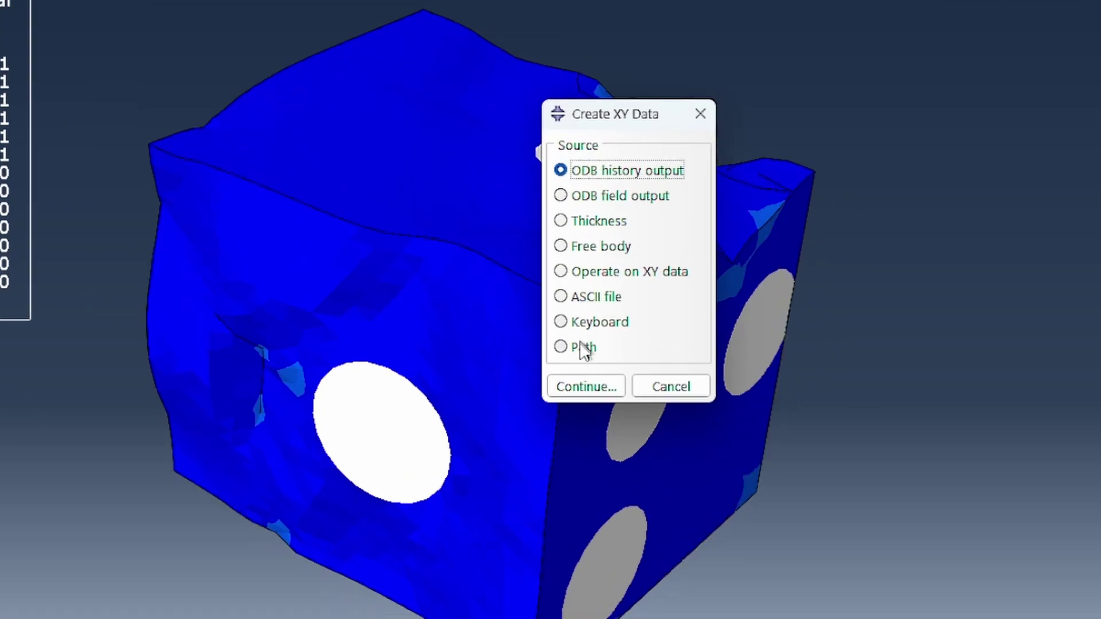
click(587, 388)
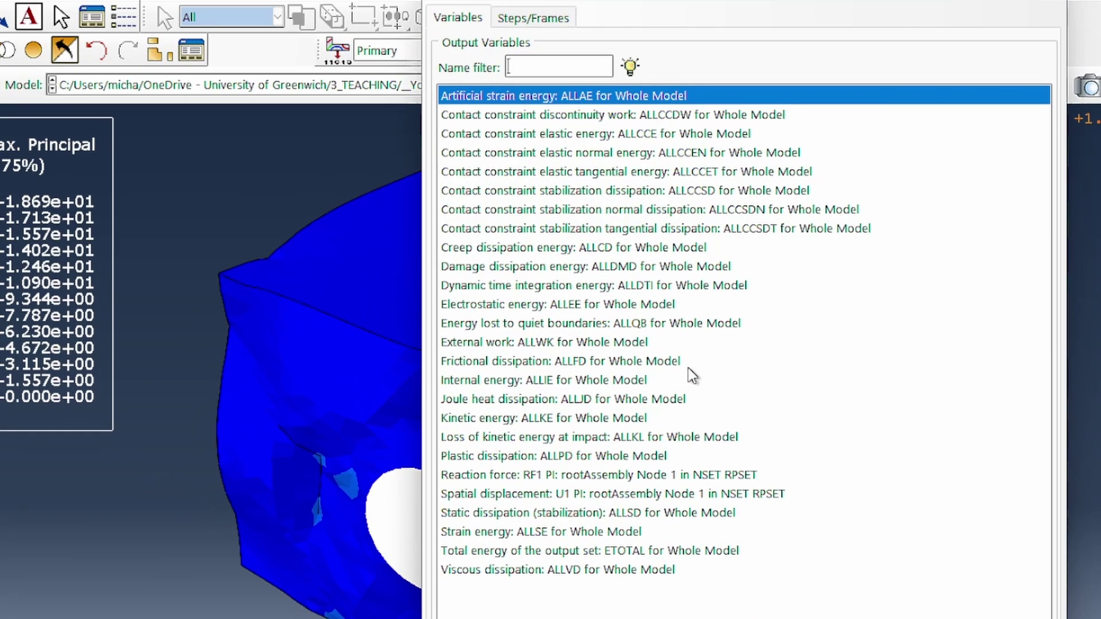
click(606, 476)
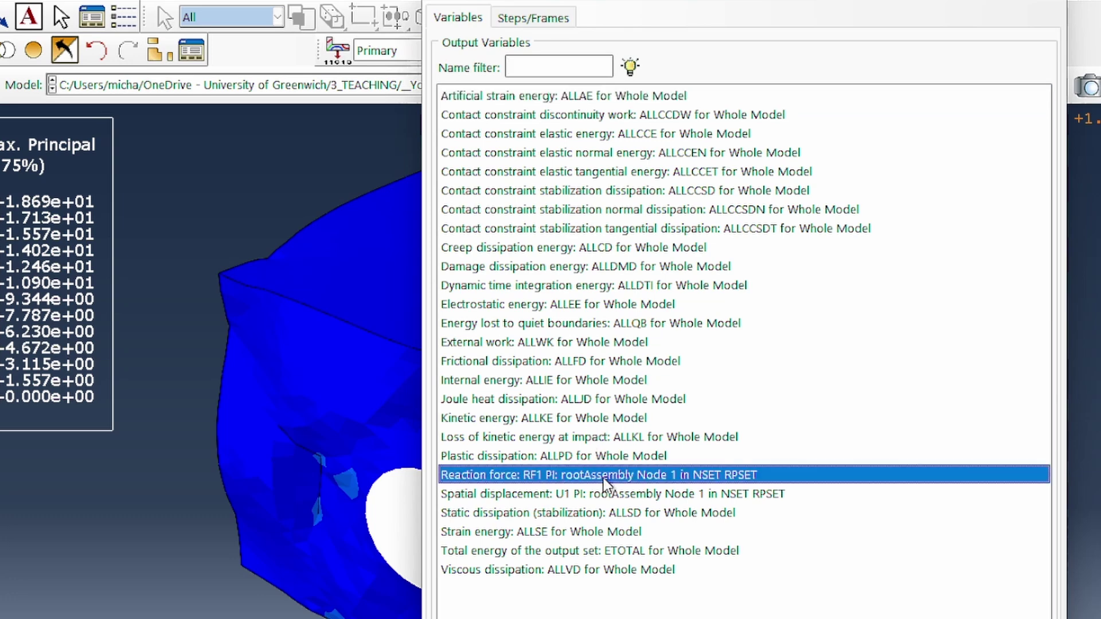
ctrl+click(610, 496)
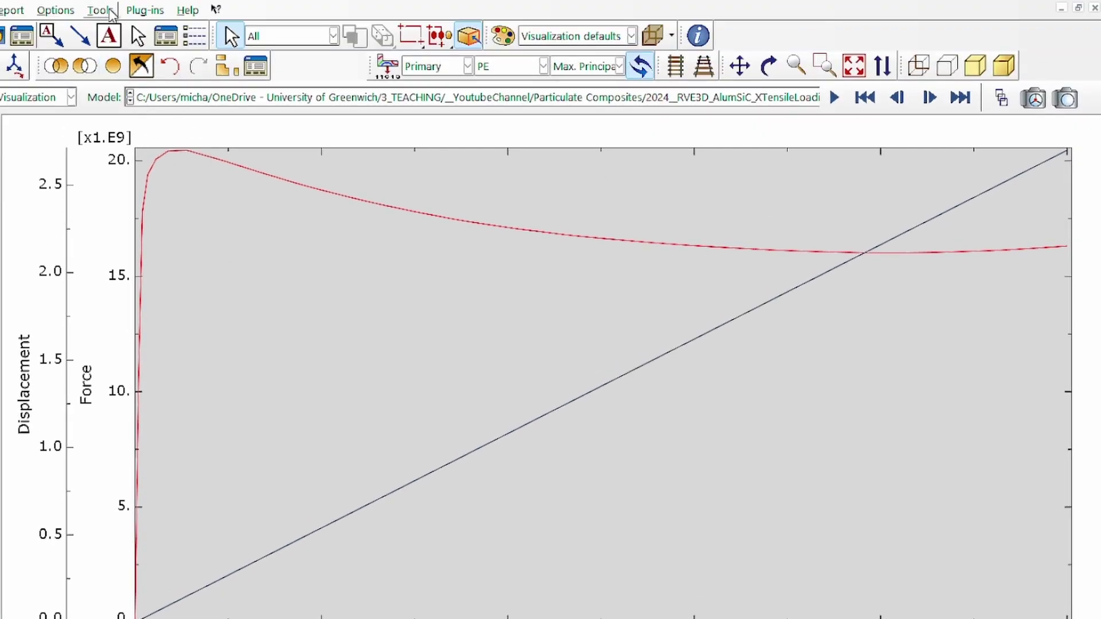
- Export the data of the current XY plot from Abaqus/CAE to Excel with the Excel Utilities plug-in
click(151, 11)
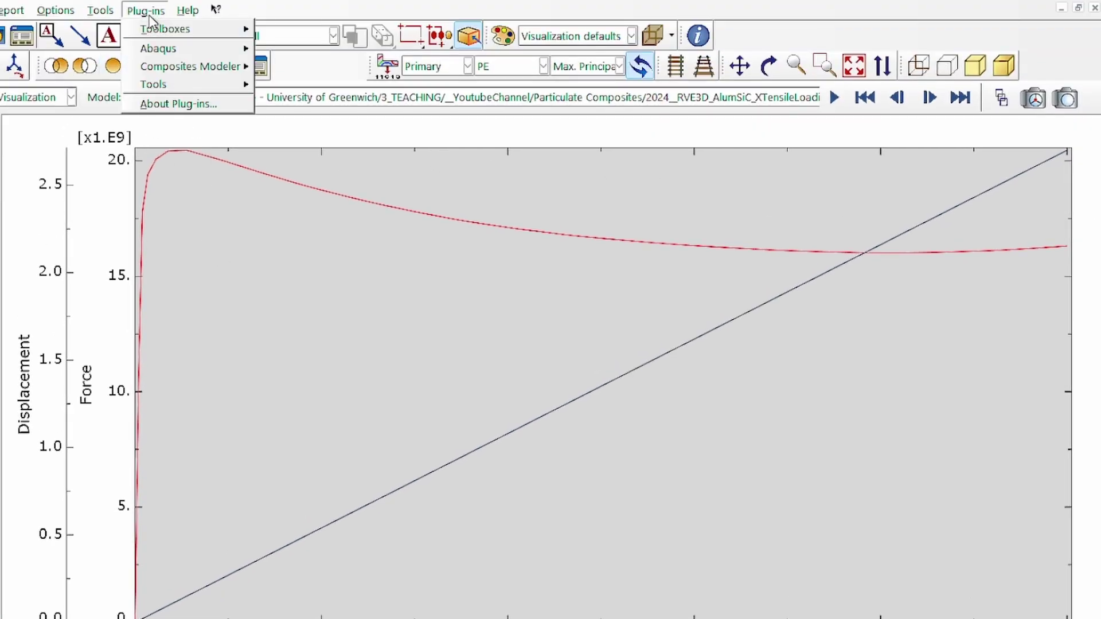
mouse_move(219, 92)
click(304, 127)
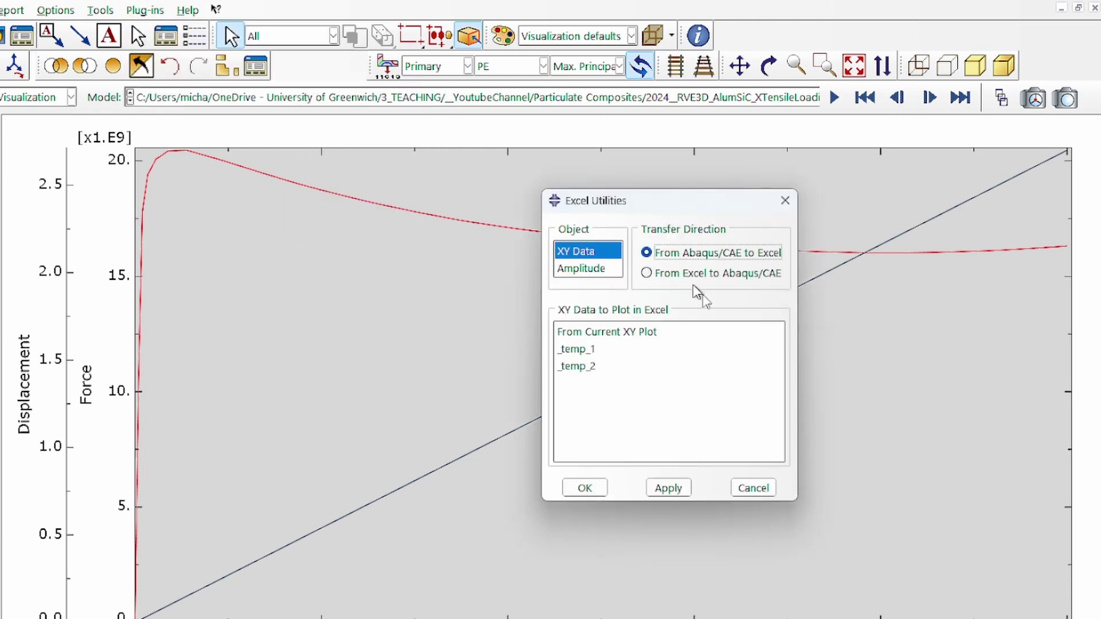
click(636, 332)
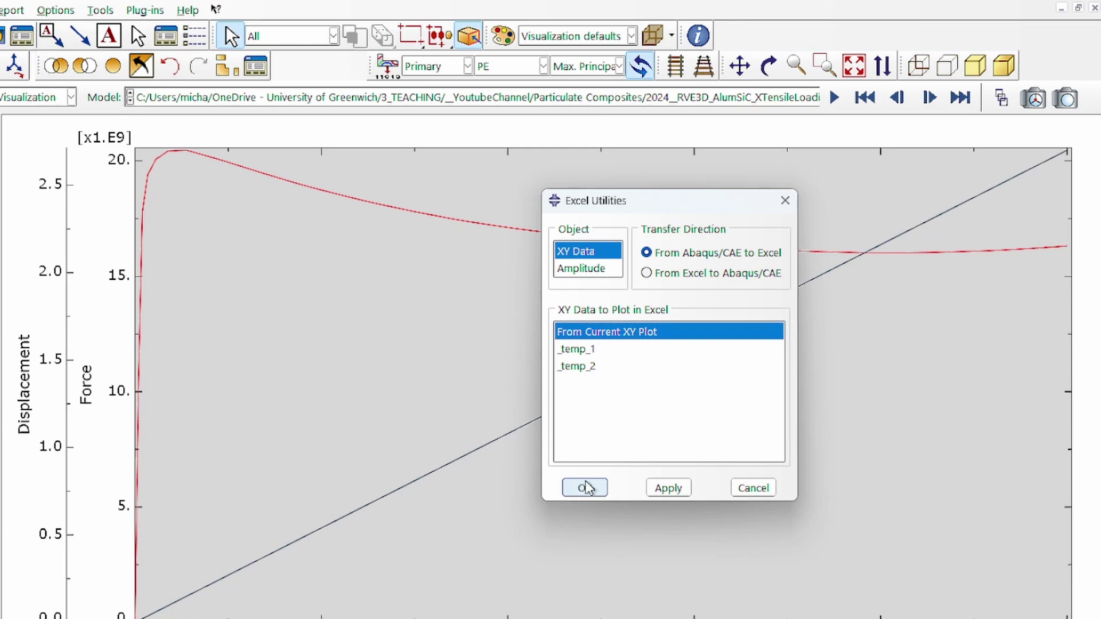
click(584, 485)
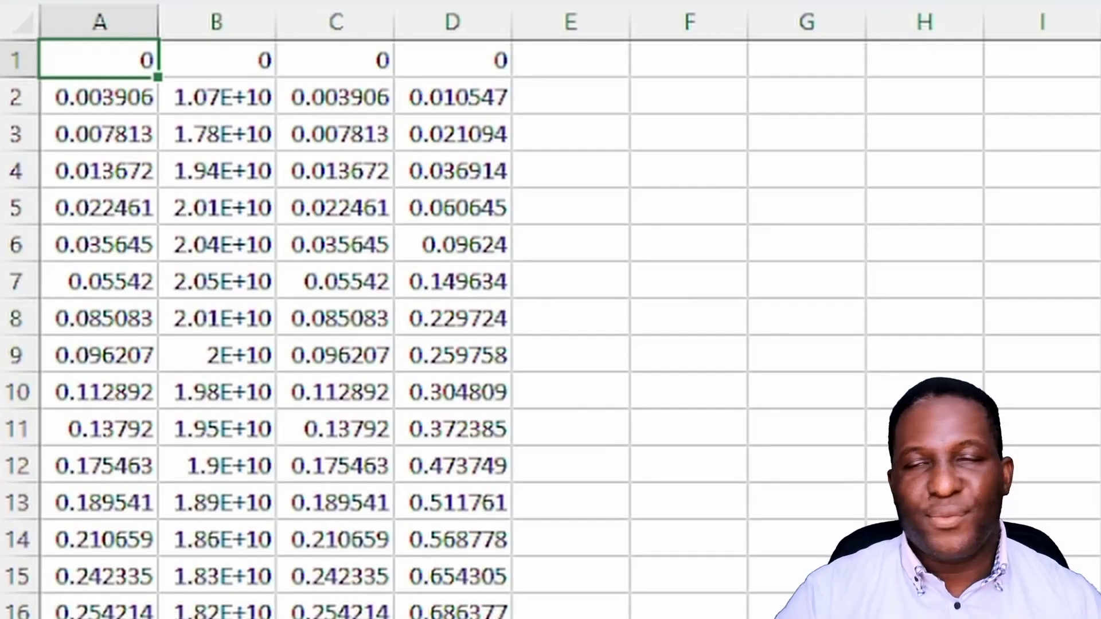
- Copy the exported time, RF1, time and U1 data in columns A to D into the XTension worksheet, starting at cell A9
click(96, 17)
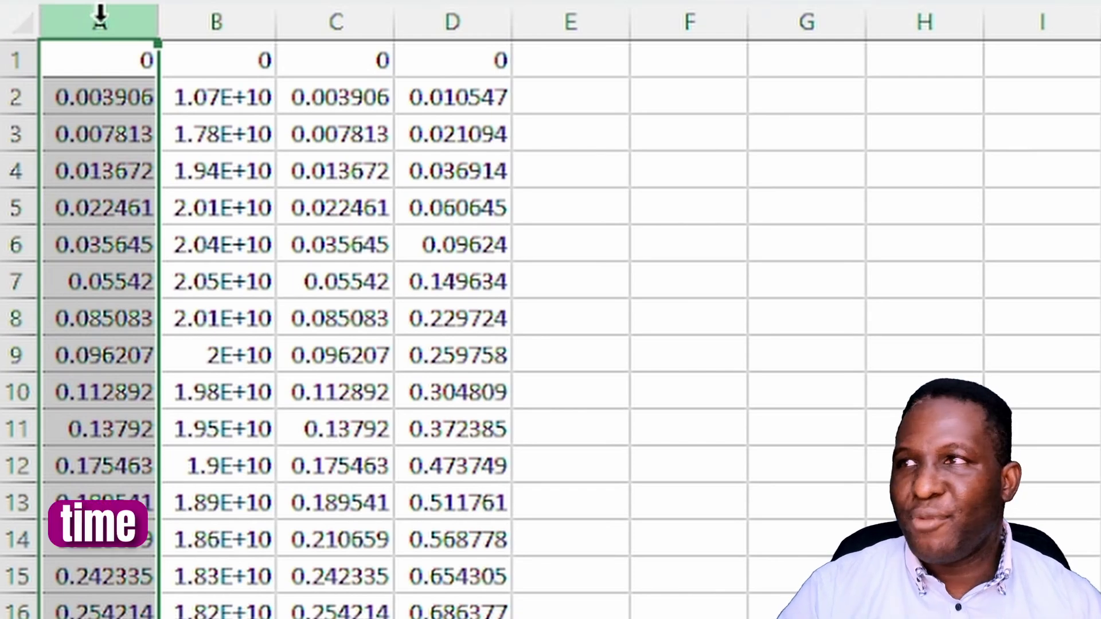
click(90, 64)
click(221, 19)
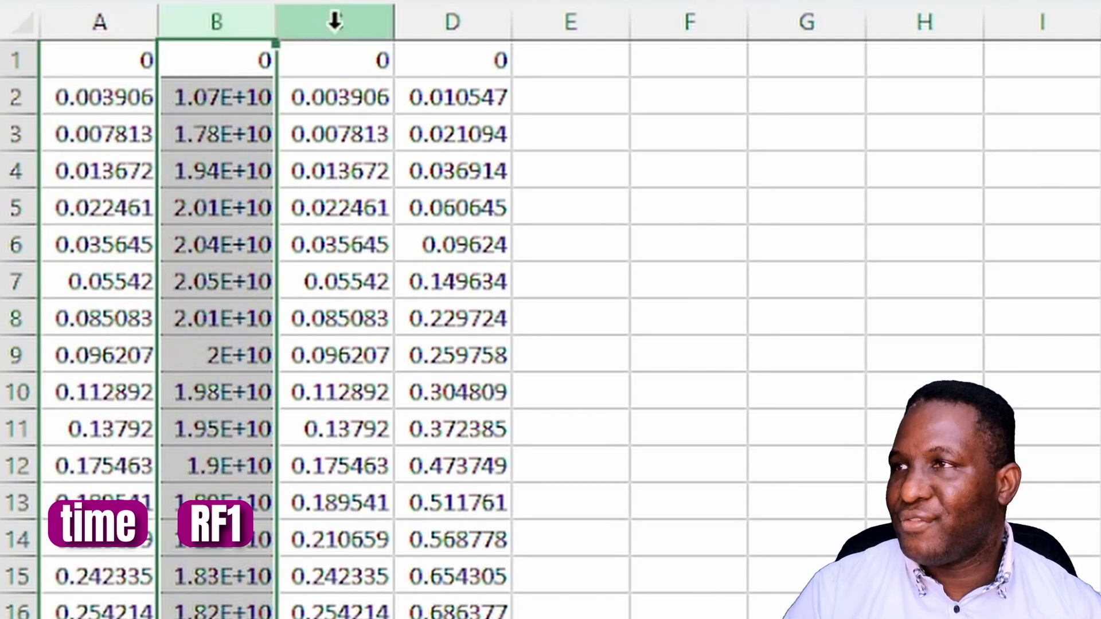
click(324, 19)
click(447, 22)
drag(138, 57, 453, 618)
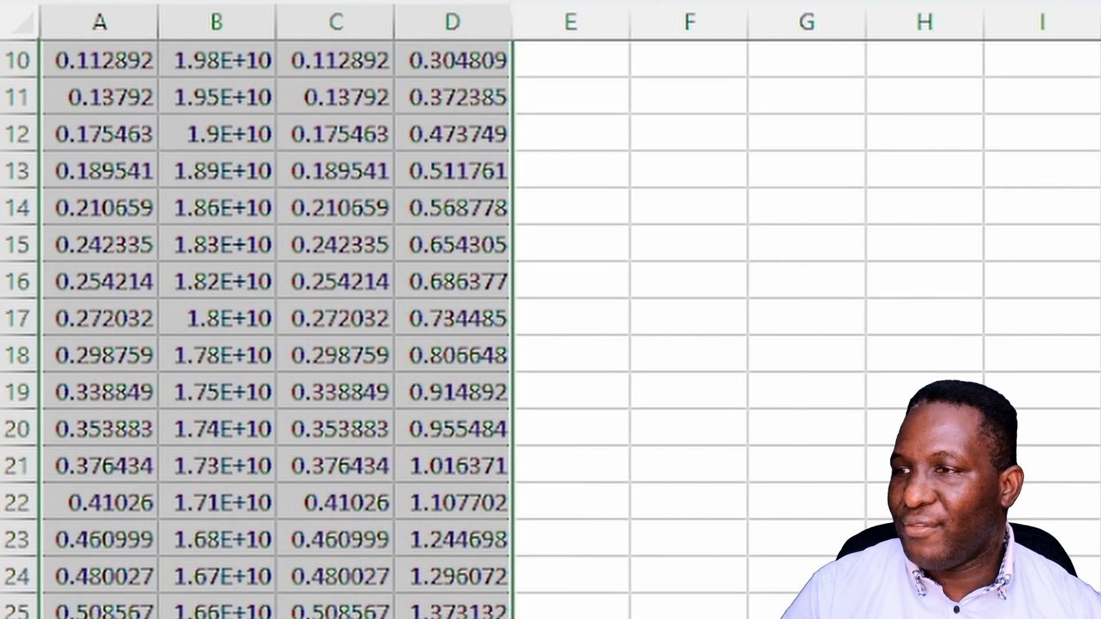
key(ctrl+c)
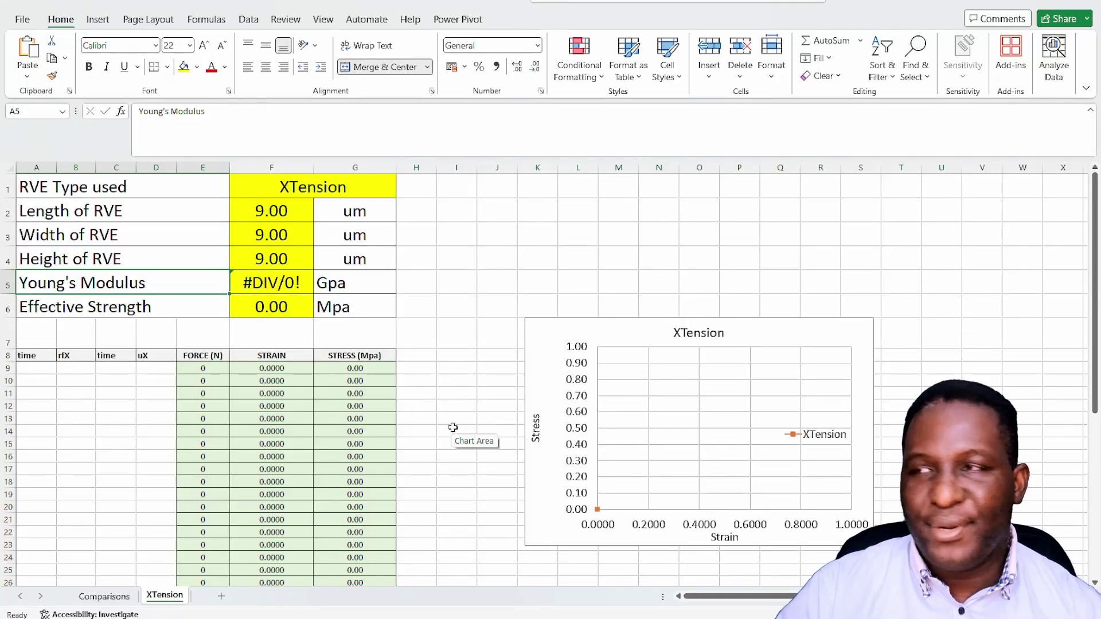
click(33, 369)
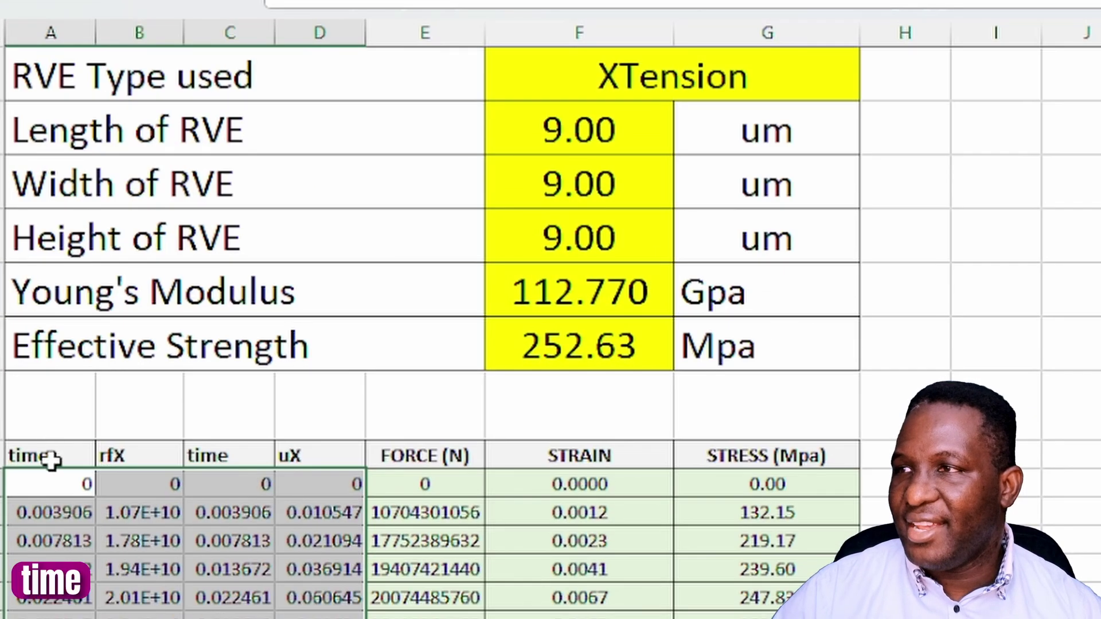
- Check the time, rfX and uX column headers and the RVE length, width and height cells in the XTension sheet
click(51, 459)
click(163, 459)
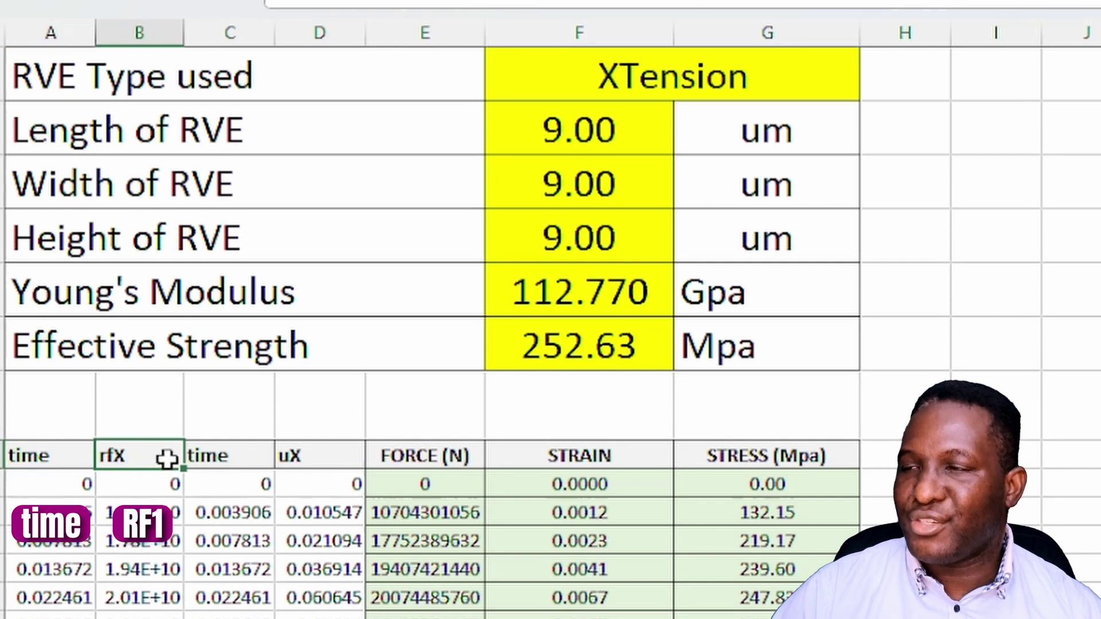
click(243, 455)
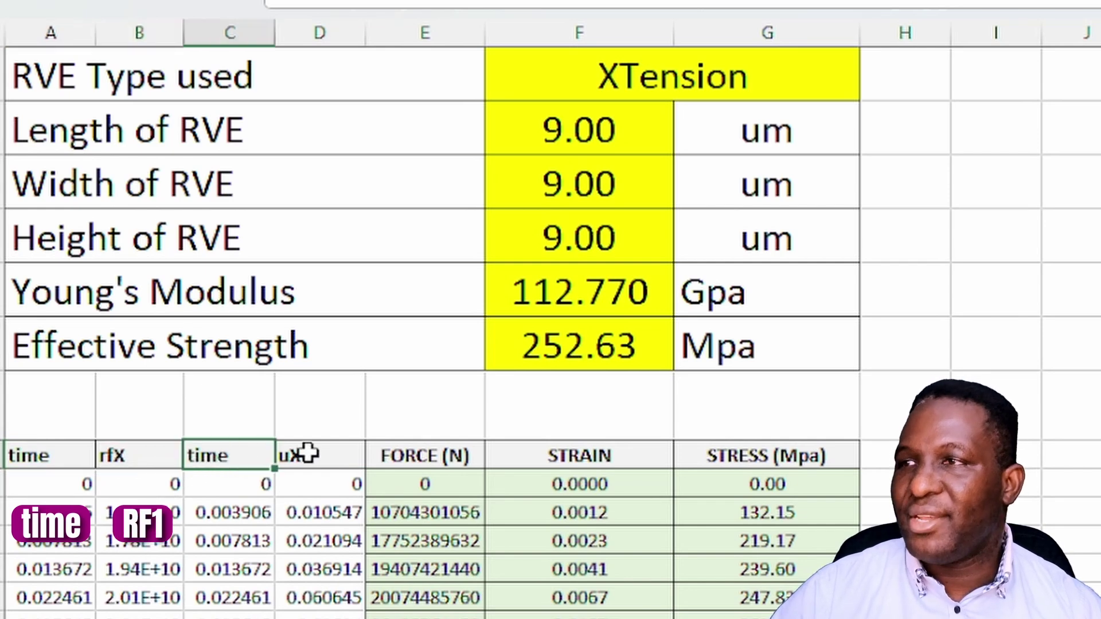
click(298, 454)
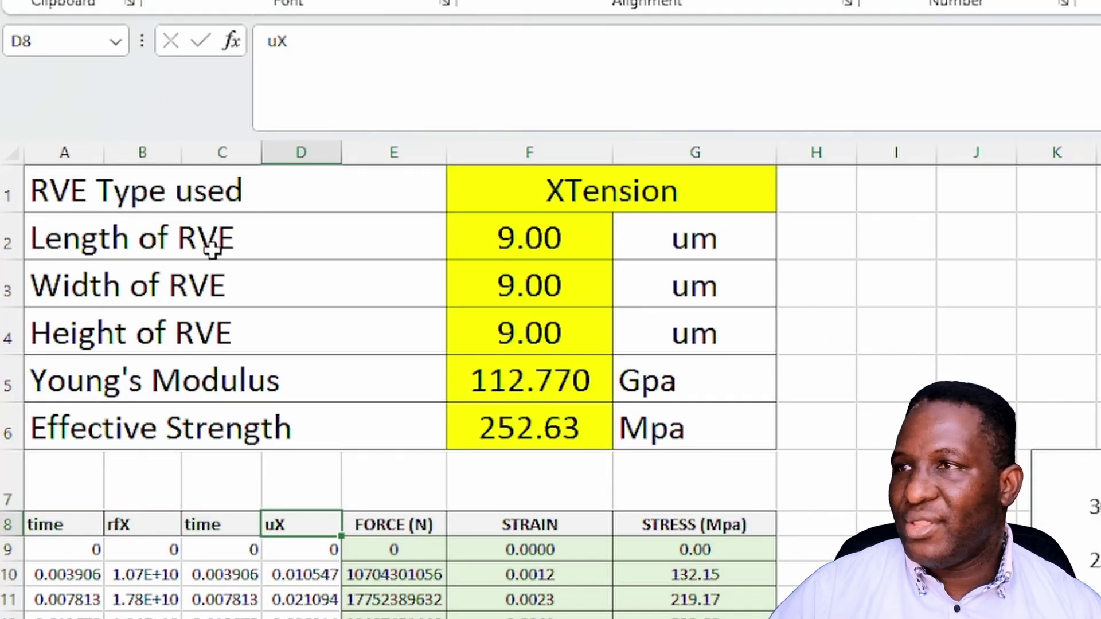
click(523, 248)
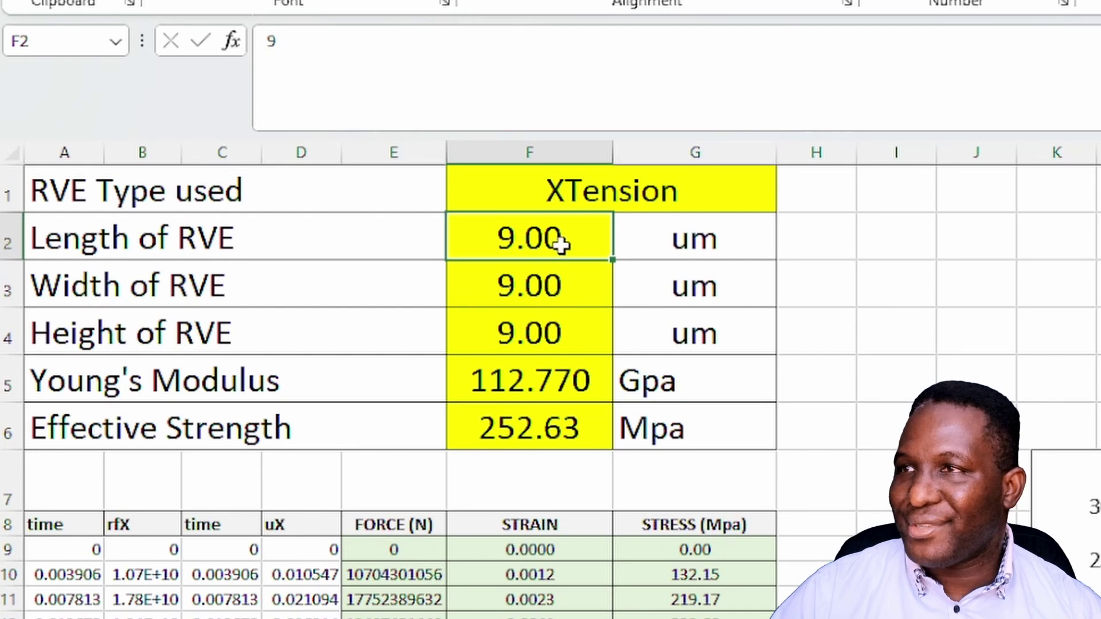
click(556, 290)
click(562, 344)
scroll(631, 492, down, 1)
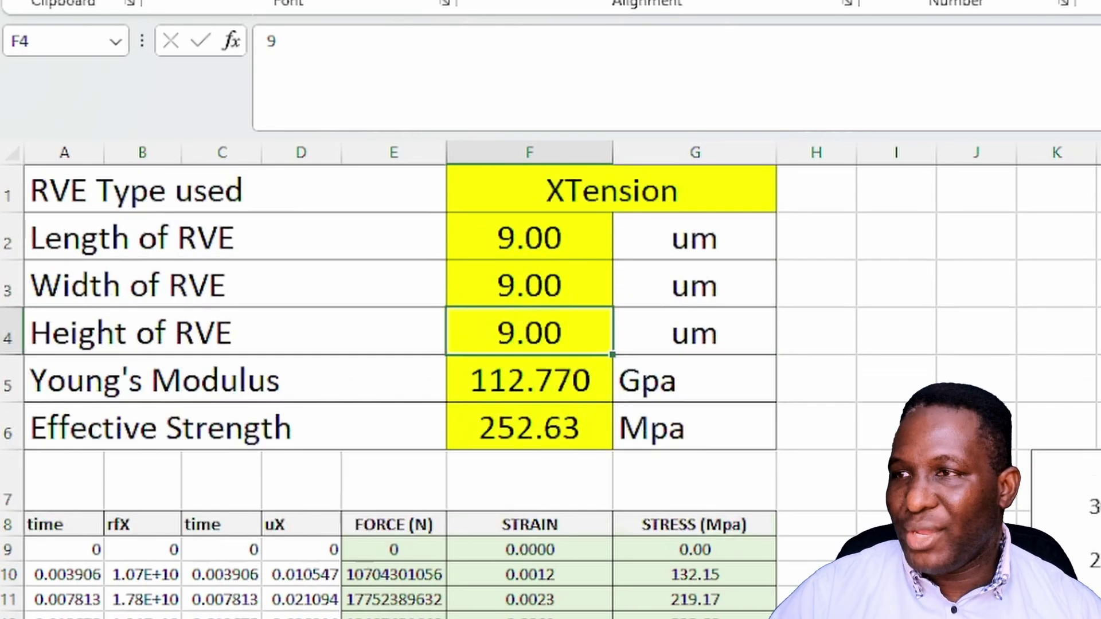
scroll(579, 464, up, 1)
- Examine the formulas behind the Young's Modulus and Effective Strength cells
click(522, 383)
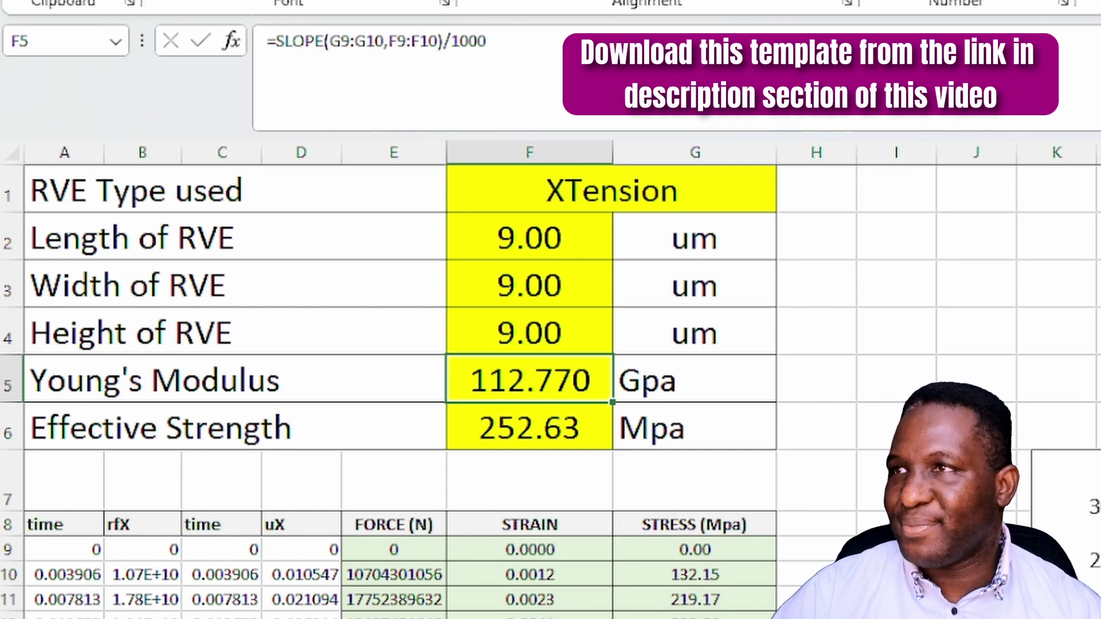
click(366, 43)
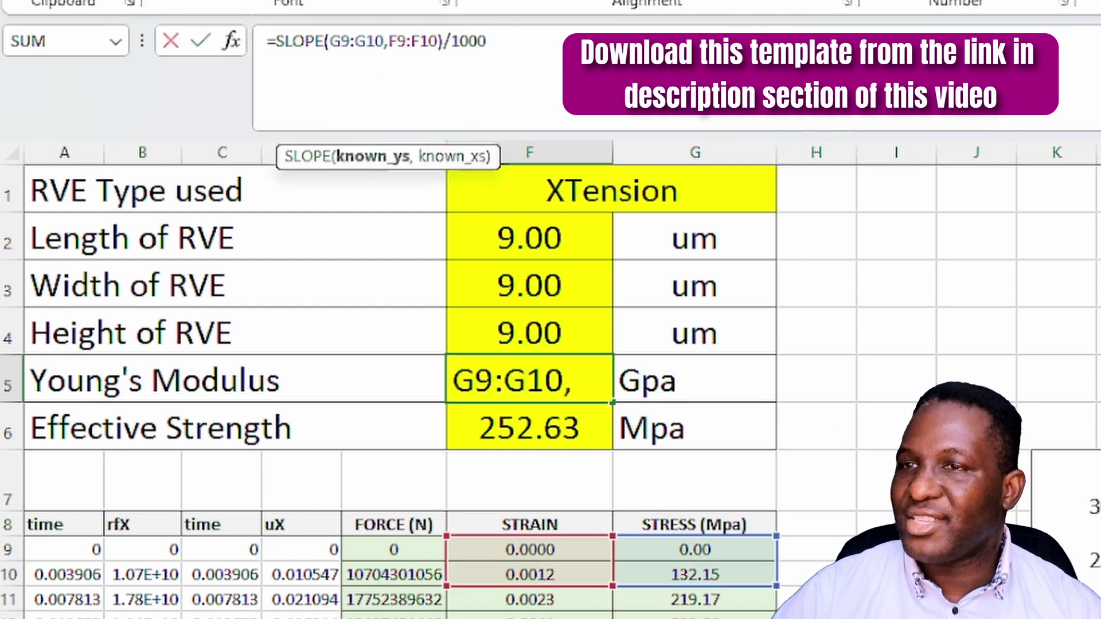
key(Return)
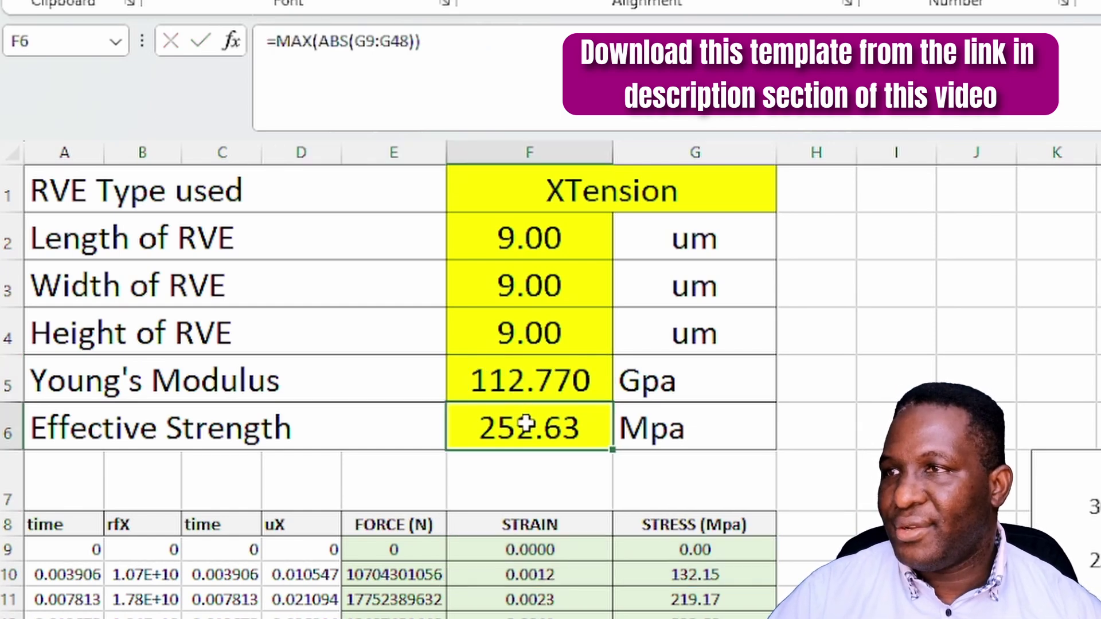
click(341, 41)
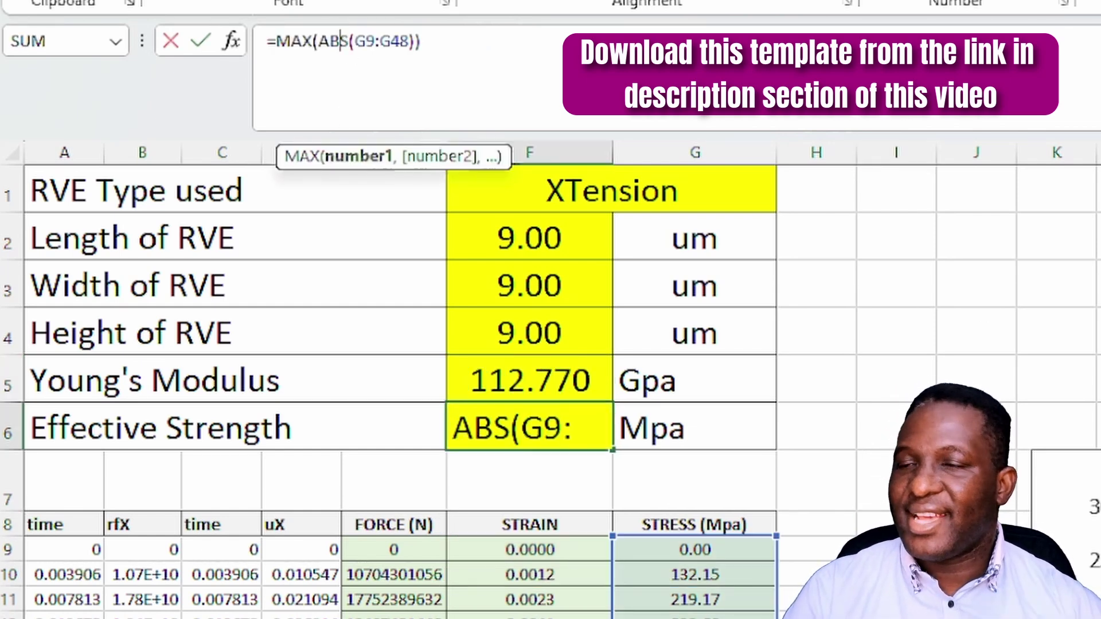
key(Return)
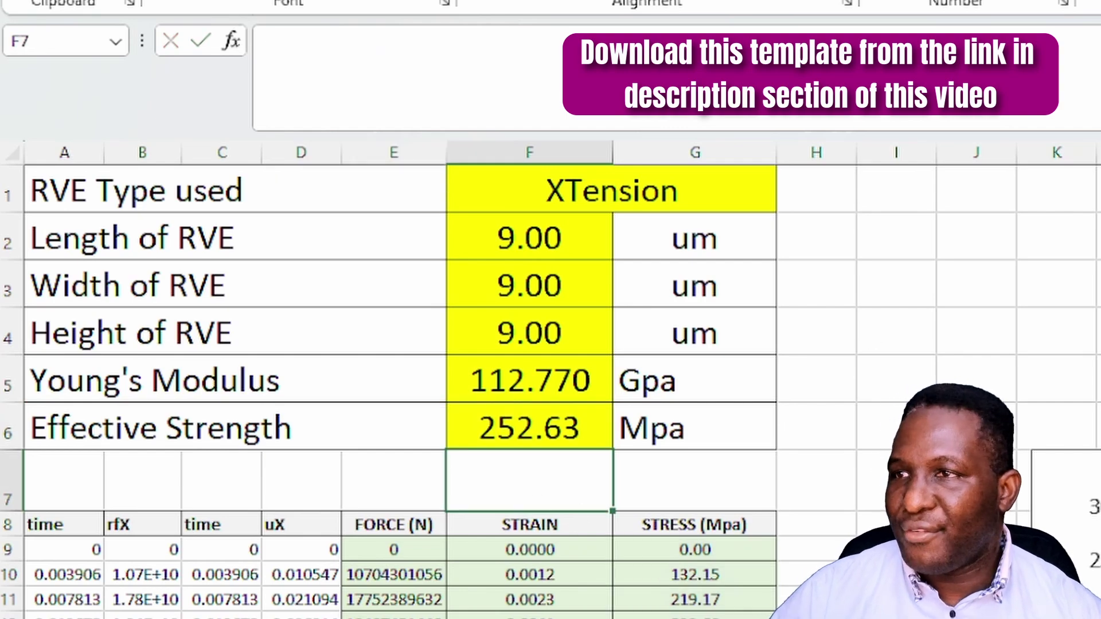